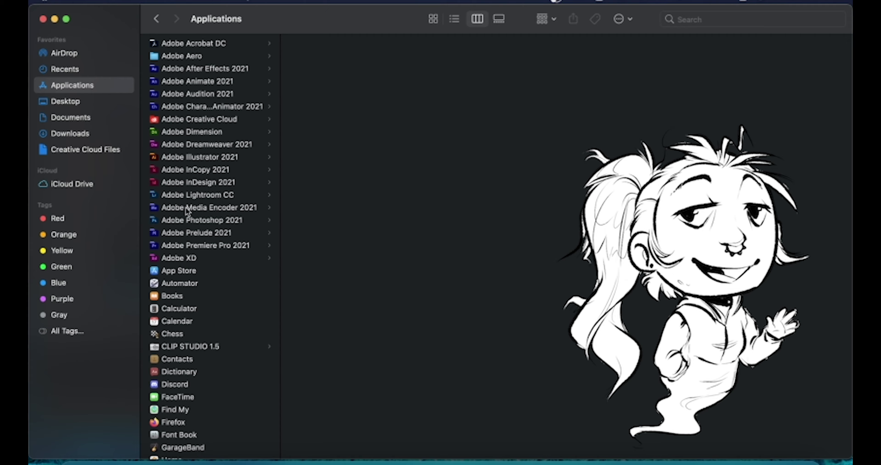
Launch Adobe Premiere Pro 2021 from its folder in Applications.
click(181, 246)
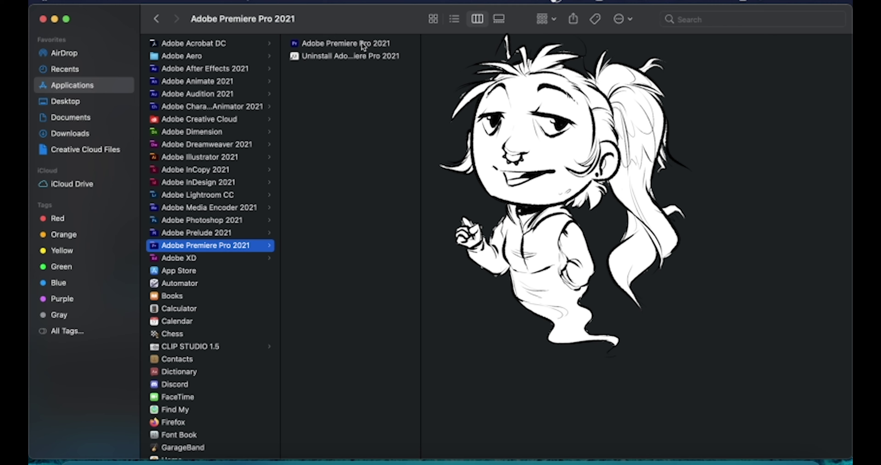
click(326, 44)
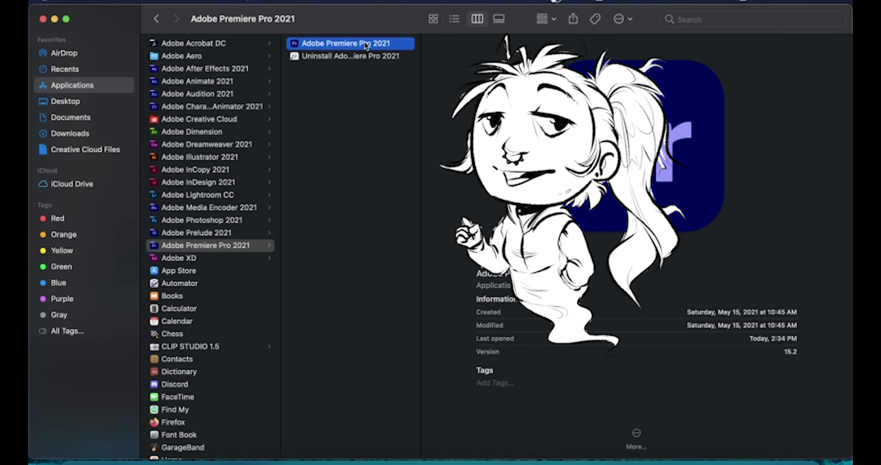
double_click(333, 43)
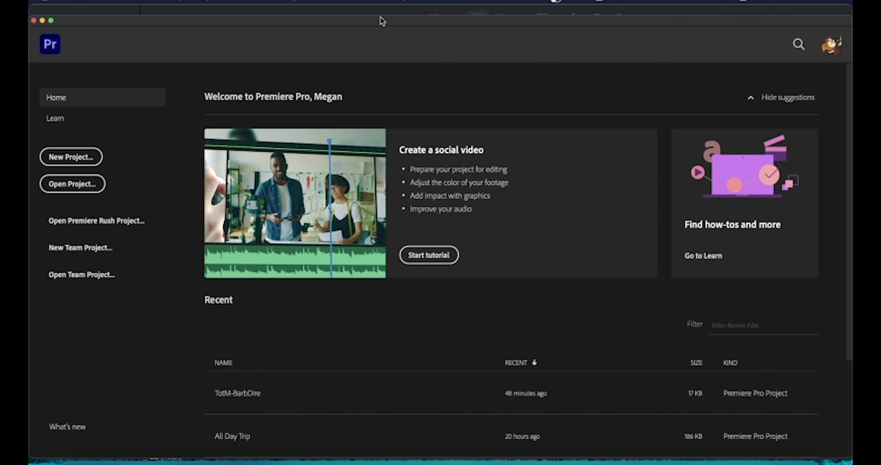
Start a new project and name it TotM-BarbDire.
drag(381, 22, 382, 11)
scroll(493, 411, down, 5)
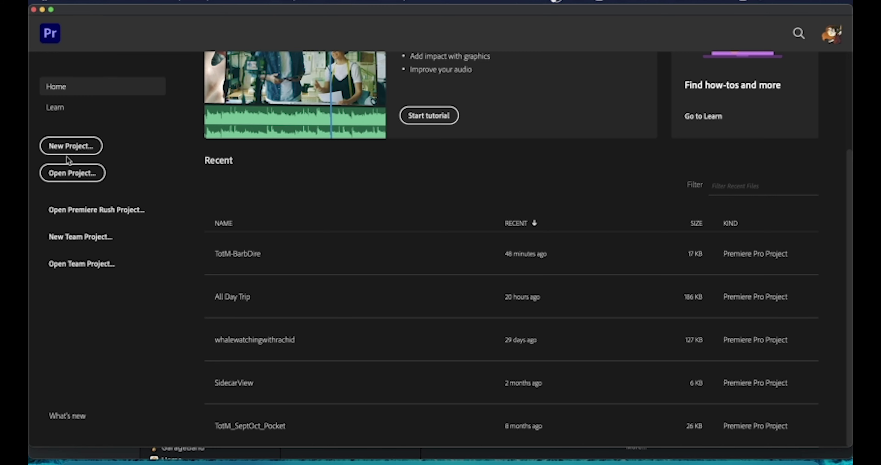
click(67, 150)
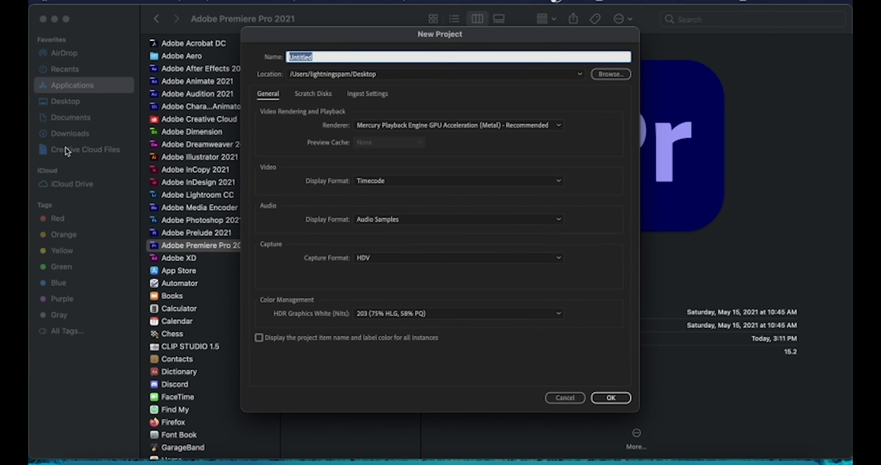
text(TotM-BarbDire)
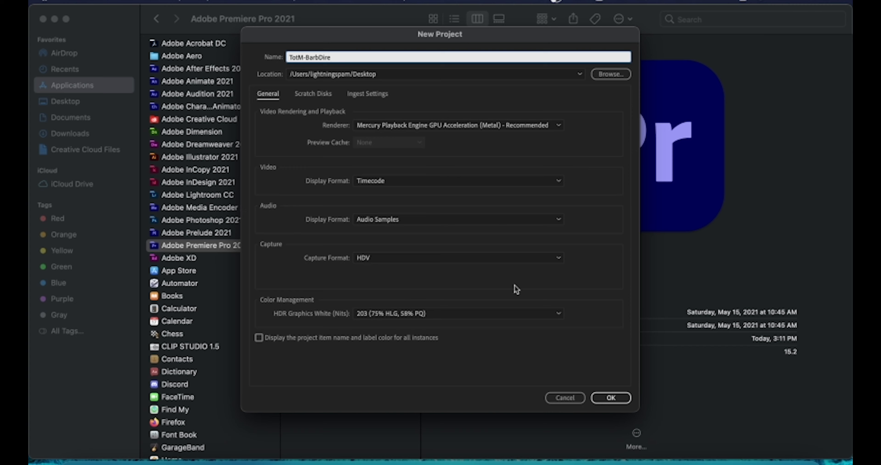
Examine the available options for HDR graphics white, capture format, and audio and video display formats in the new project settings.
click(554, 313)
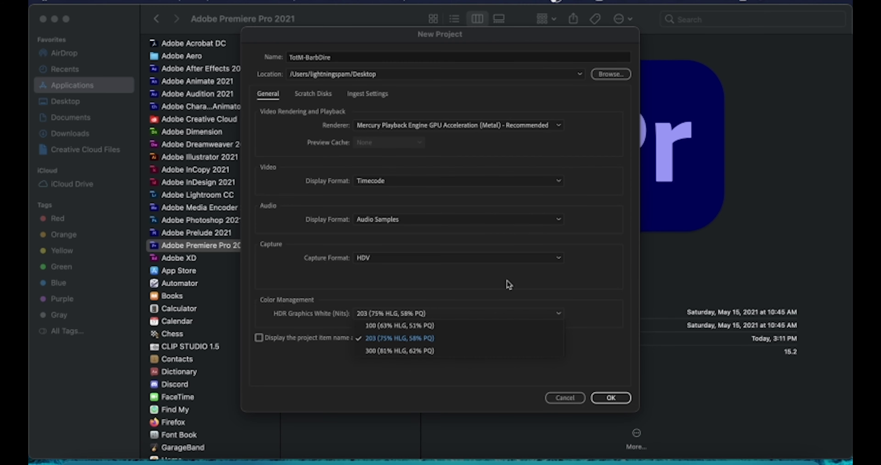
click(558, 279)
click(558, 259)
click(586, 246)
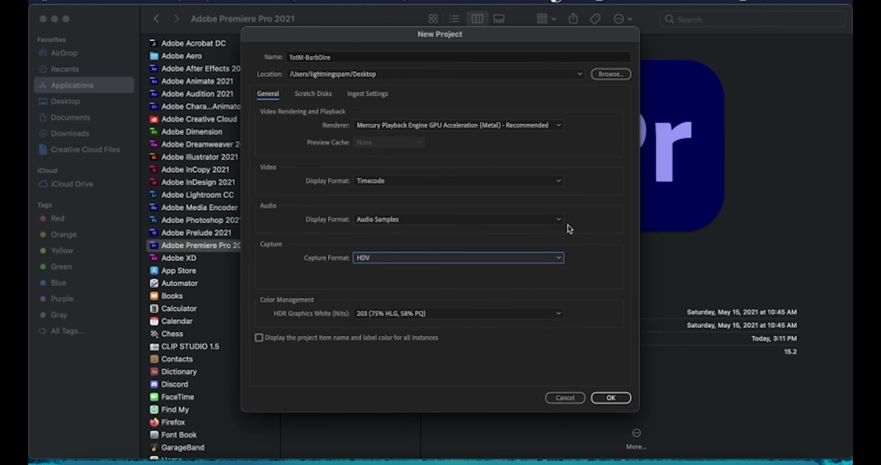
click(558, 219)
click(571, 207)
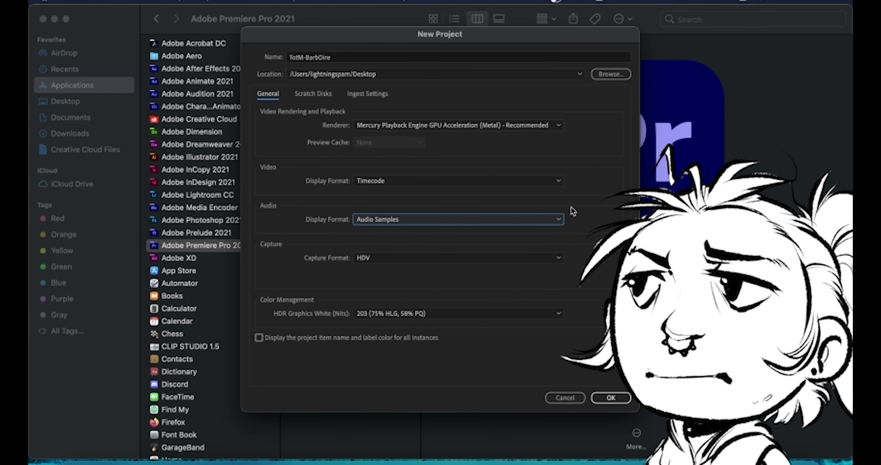
click(562, 182)
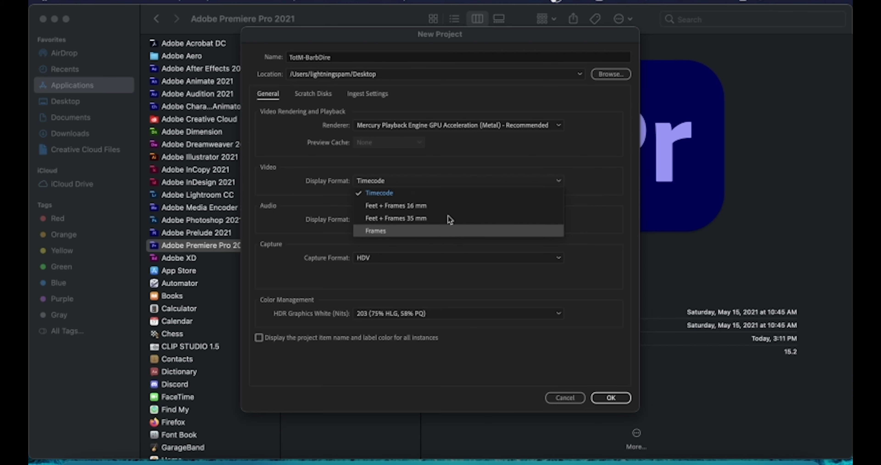
click(599, 151)
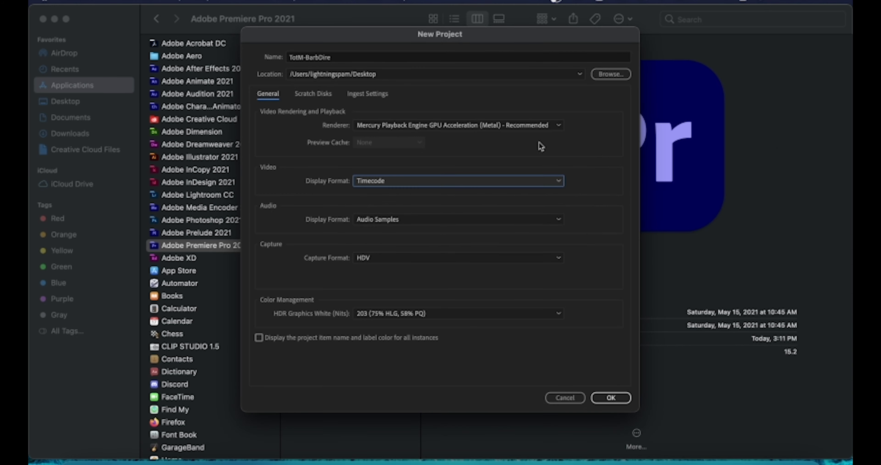
Decline overwriting the existing project, rename the new one TotM-BarbDire2 and create it.
click(621, 401)
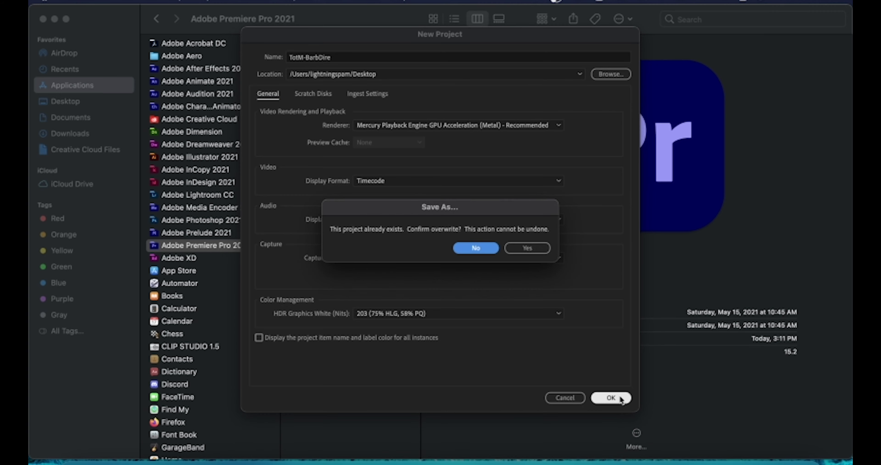
click(478, 250)
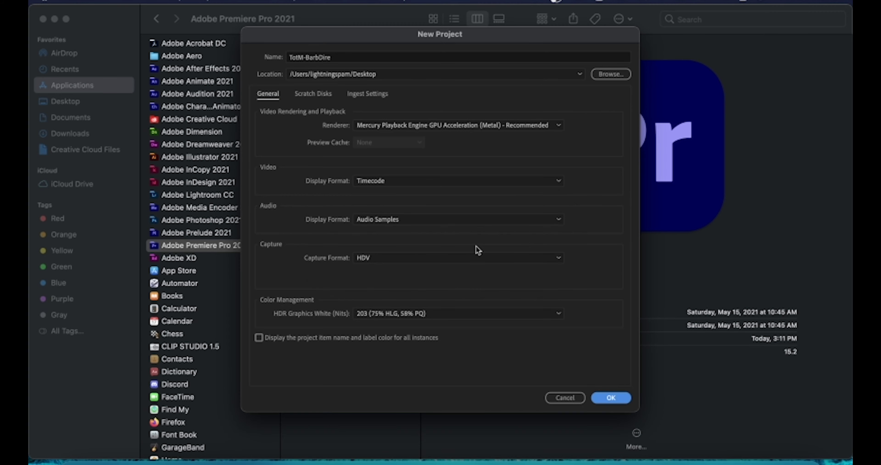
key(shift+Tab)
key(shift+Tab)
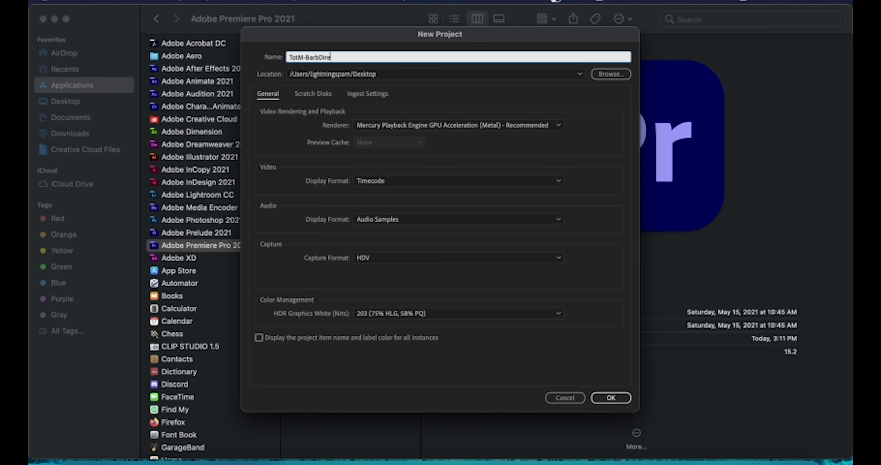
text(2)
click(611, 398)
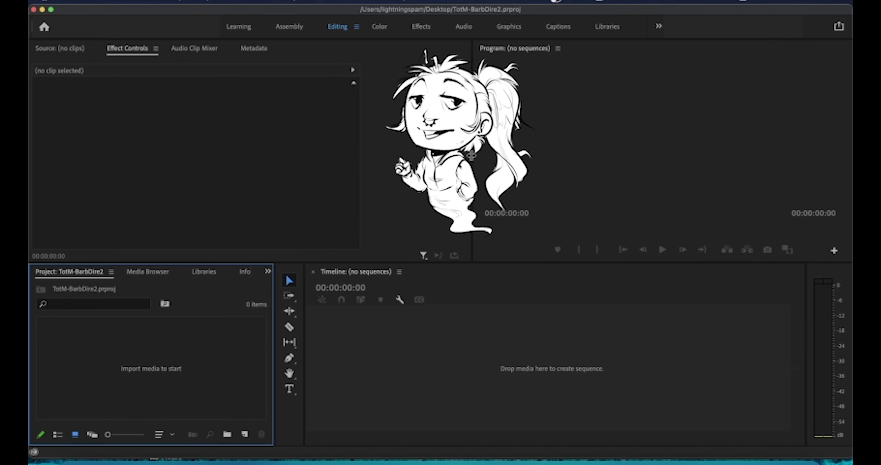
Resize the workspace panels, widening the Program monitor until its edge aligns with the Project panel and making the timeline slightly shorter.
drag(472, 155, 301, 135)
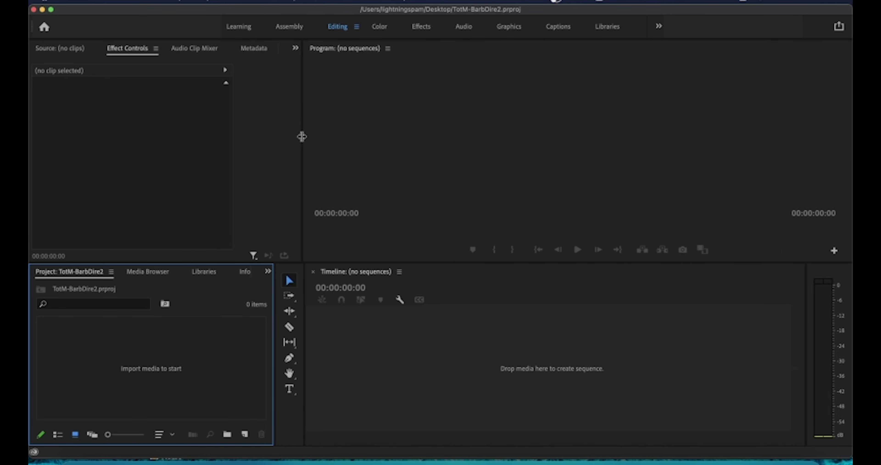
click(395, 264)
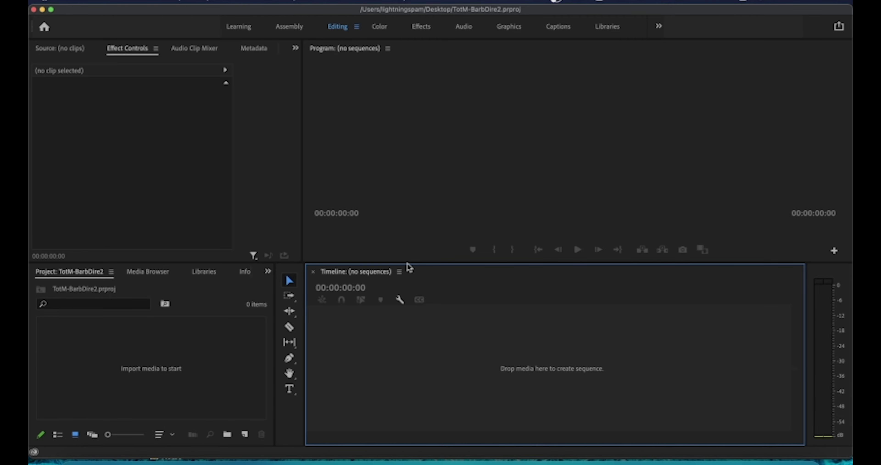
drag(407, 264, 441, 147)
drag(438, 202, 436, 168)
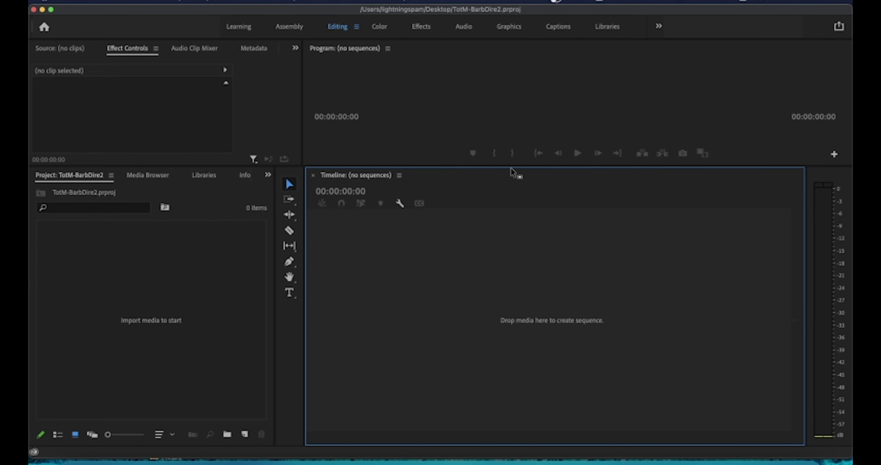
drag(509, 165, 498, 257)
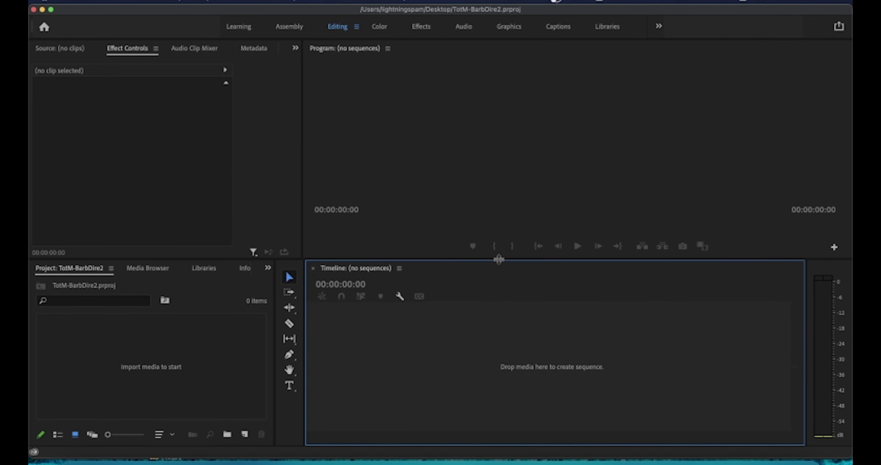
drag(443, 258, 443, 271)
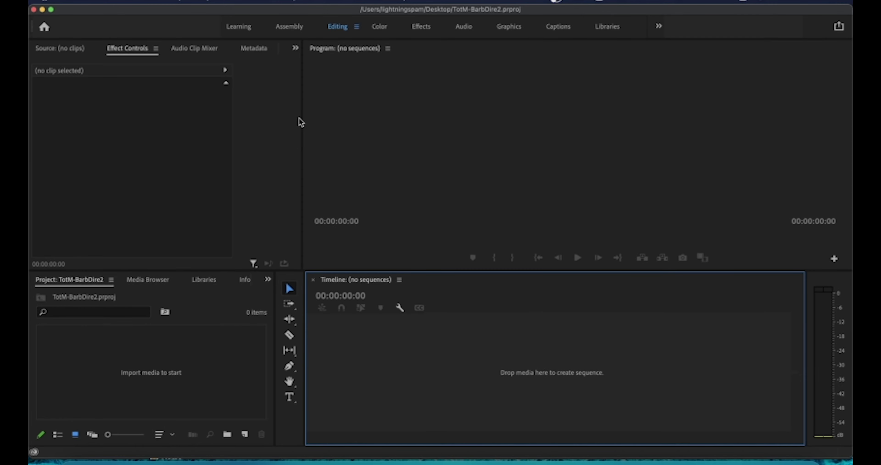
drag(300, 119, 458, 139)
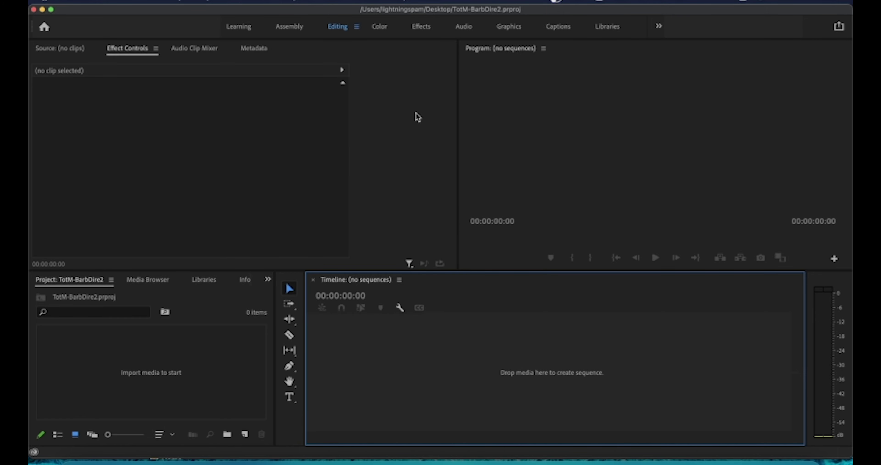
drag(458, 103, 274, 99)
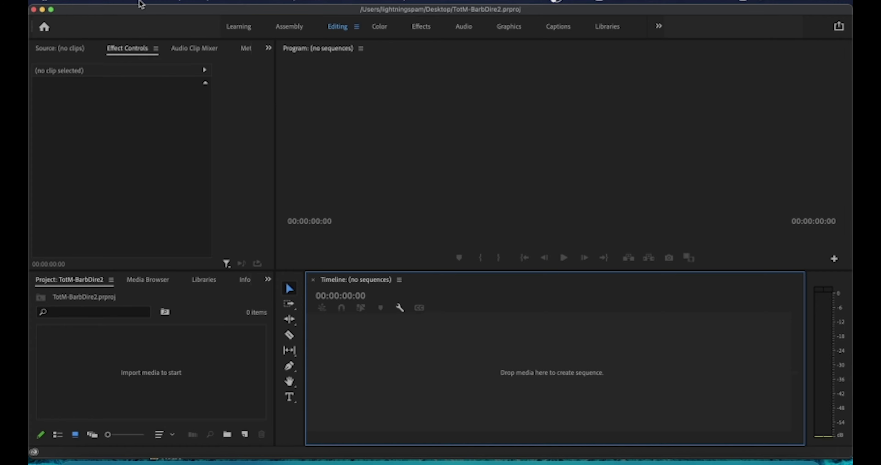
click(125, 2)
click(153, 322)
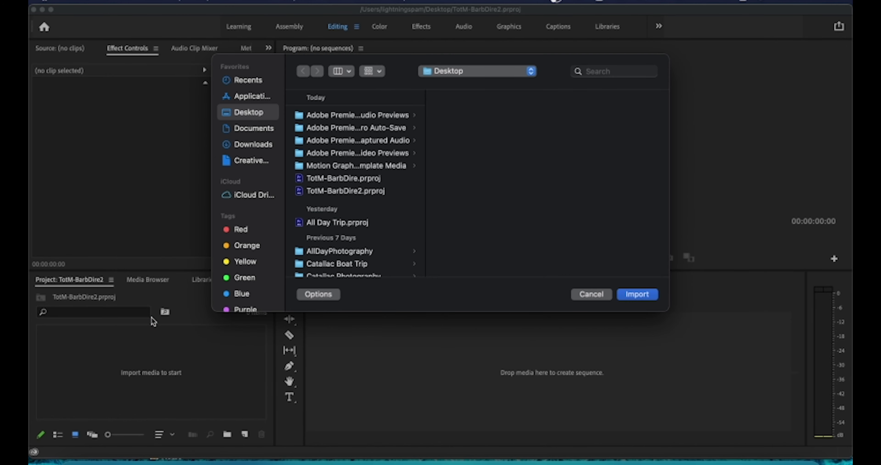
scroll(314, 231, down, 15)
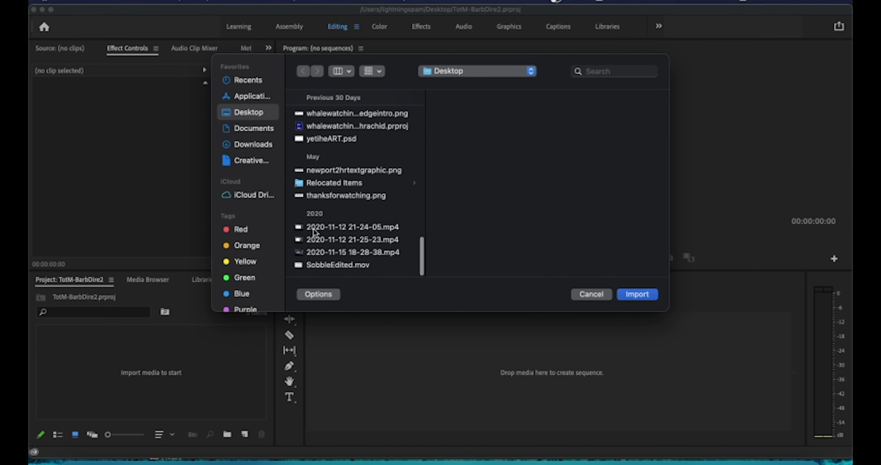
click(313, 229)
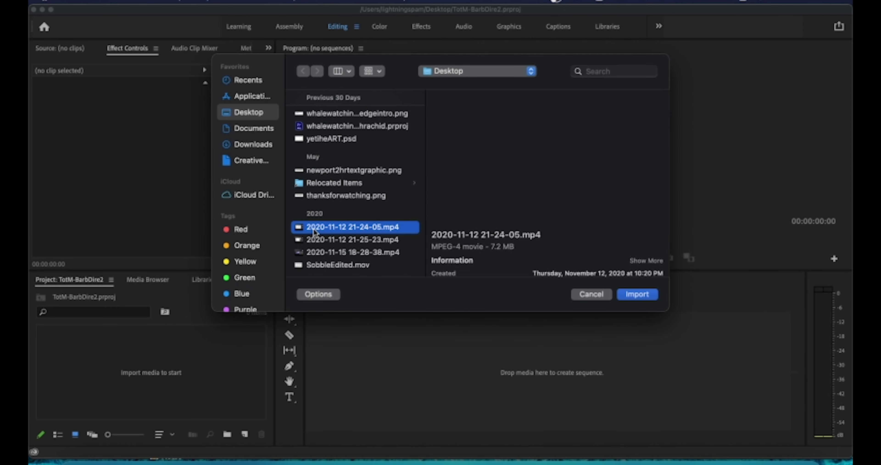
shift+click(334, 252)
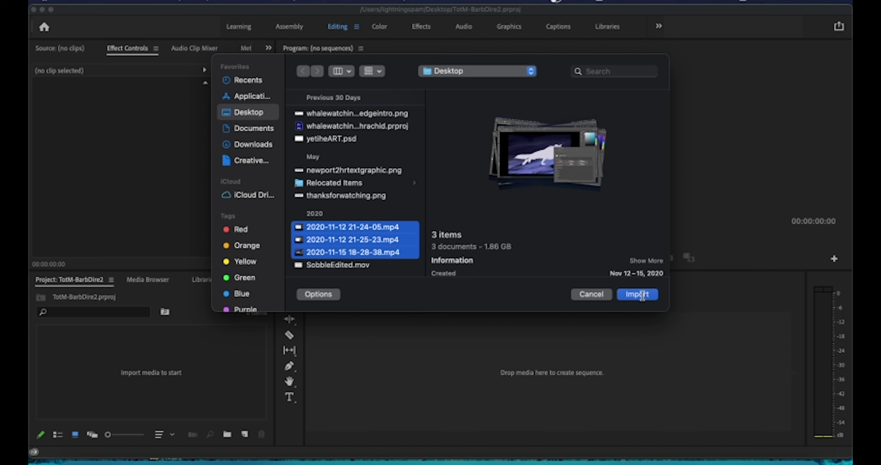
scroll(606, 210, down, 3)
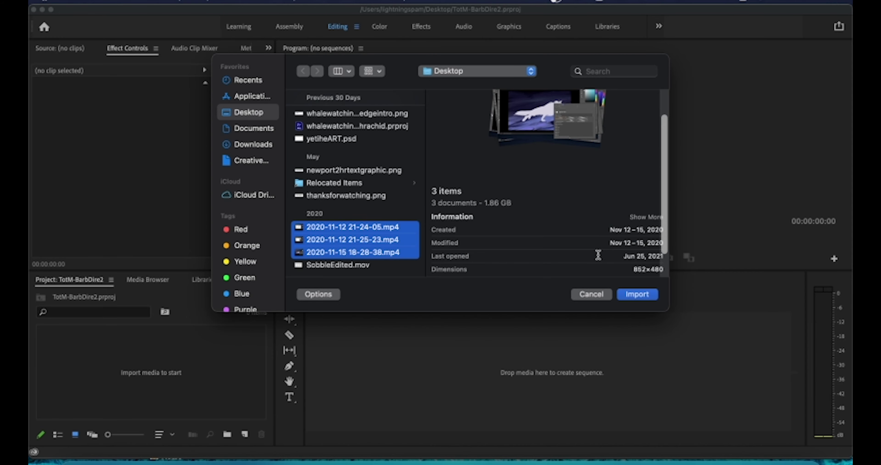
scroll(598, 216, up, 3)
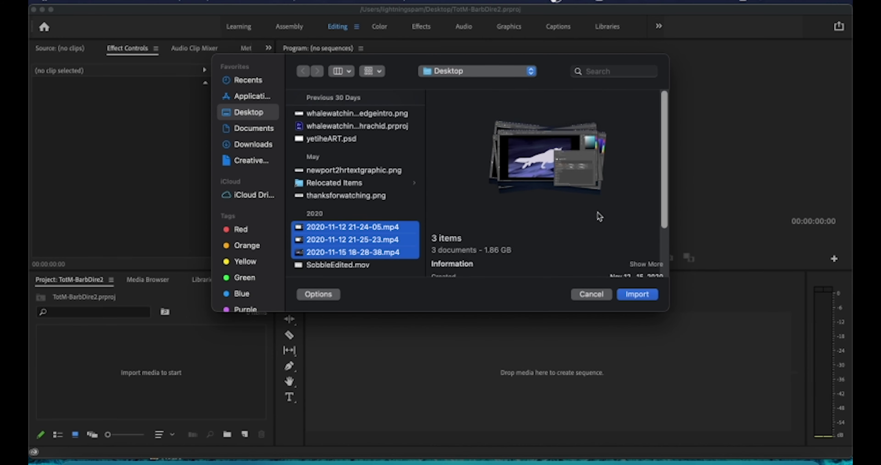
click(632, 294)
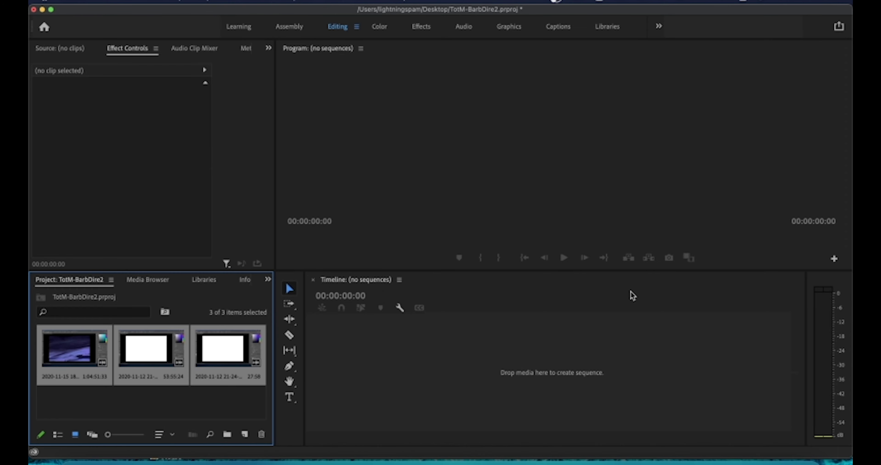
Deselect the imported clips and sort them by Name in the project bin.
click(183, 409)
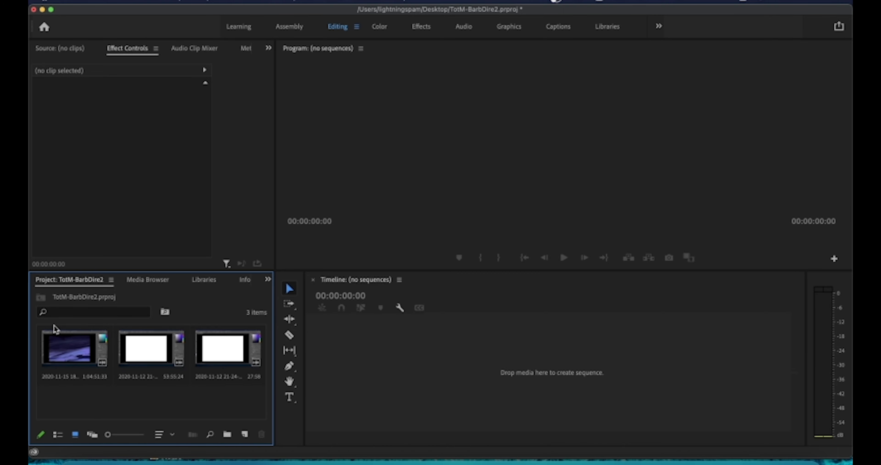
click(159, 436)
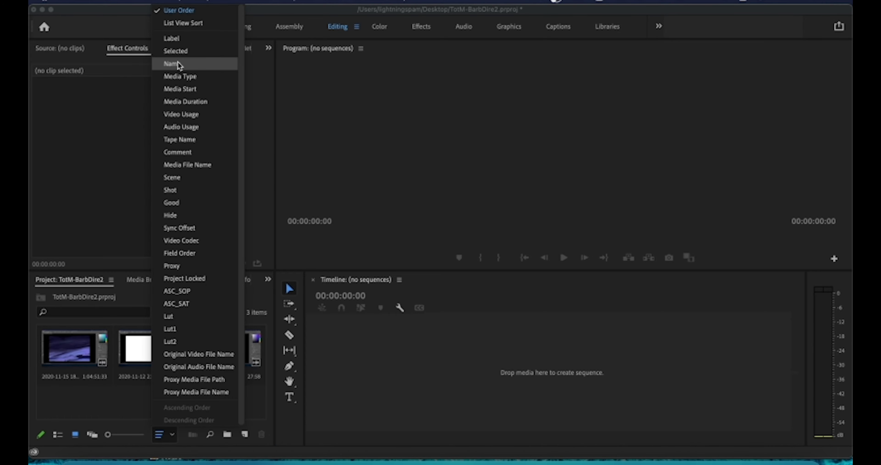
click(171, 64)
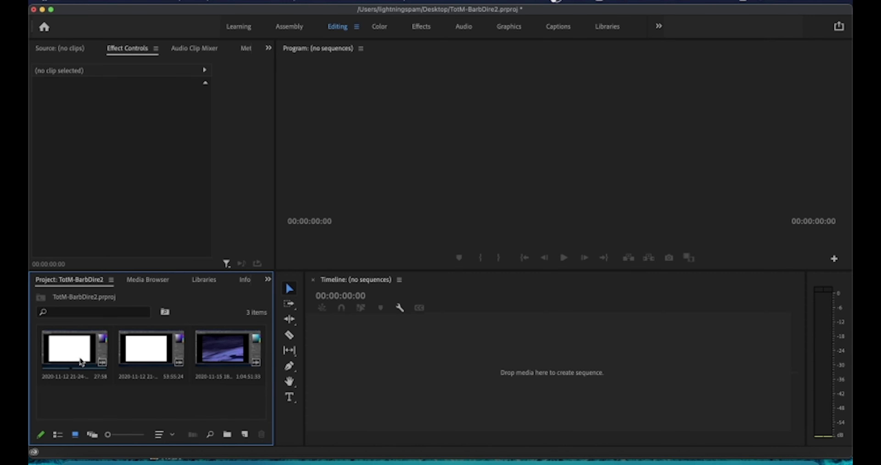
drag(61, 350, 330, 347)
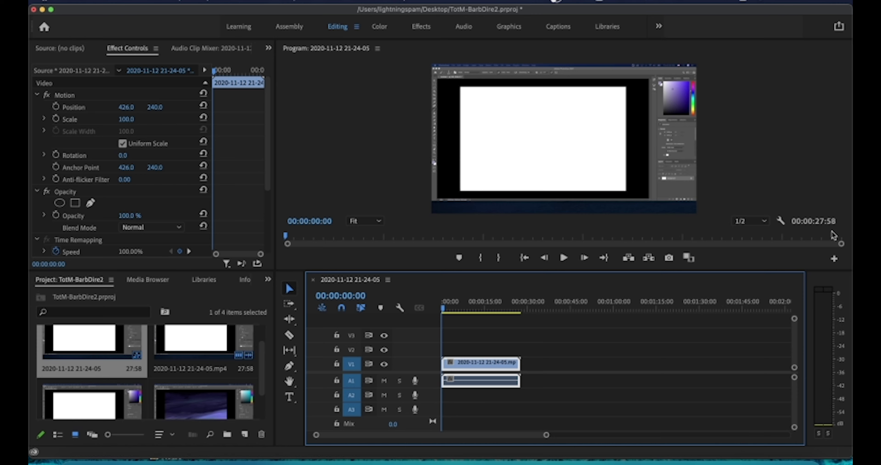
drag(445, 308, 423, 303)
drag(265, 353, 265, 338)
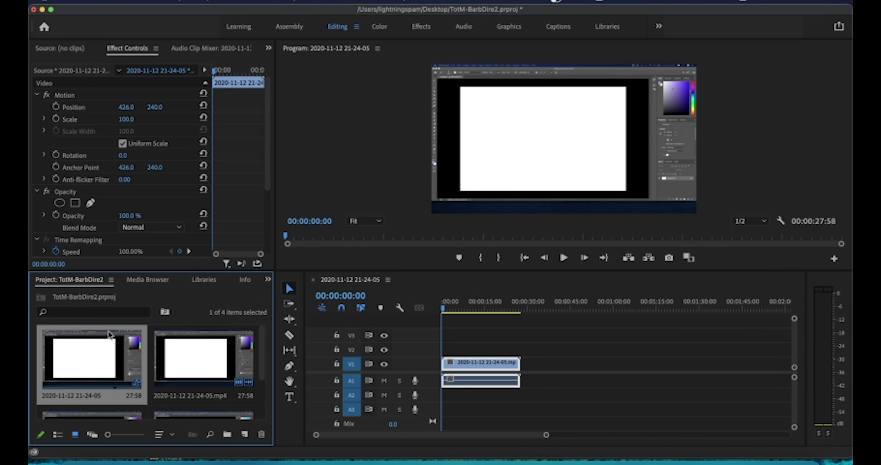
scroll(209, 375, down, 3)
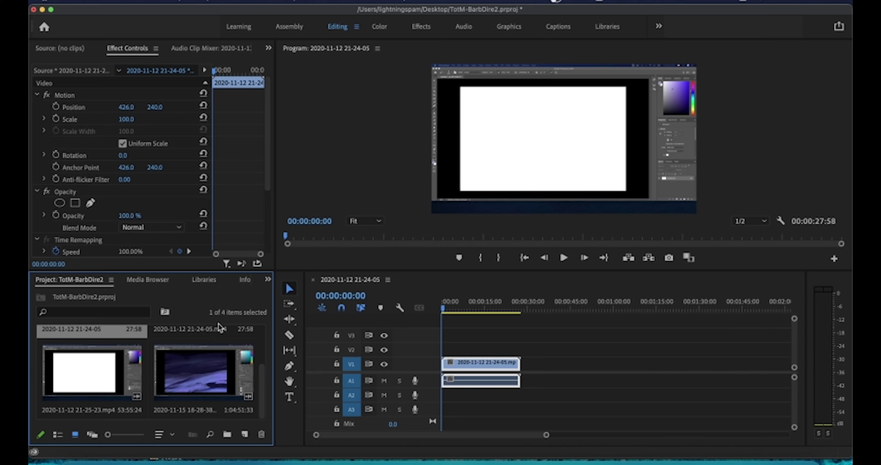
scroll(262, 379, up, 3)
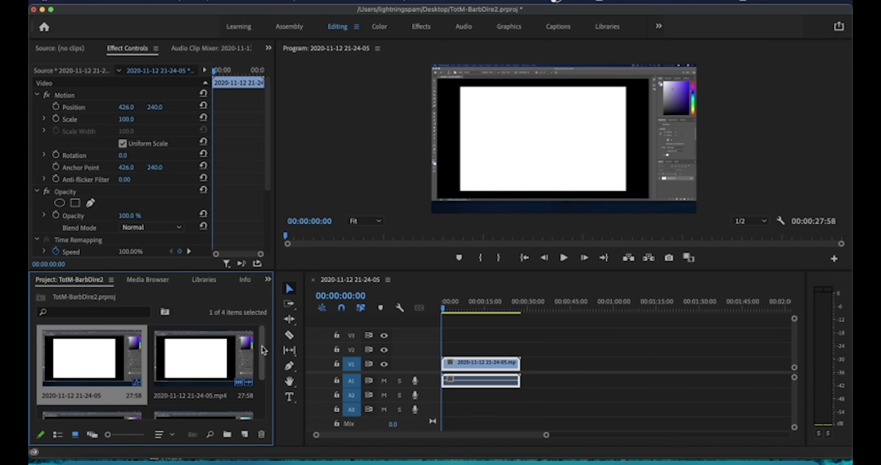
scroll(255, 396, down, 2)
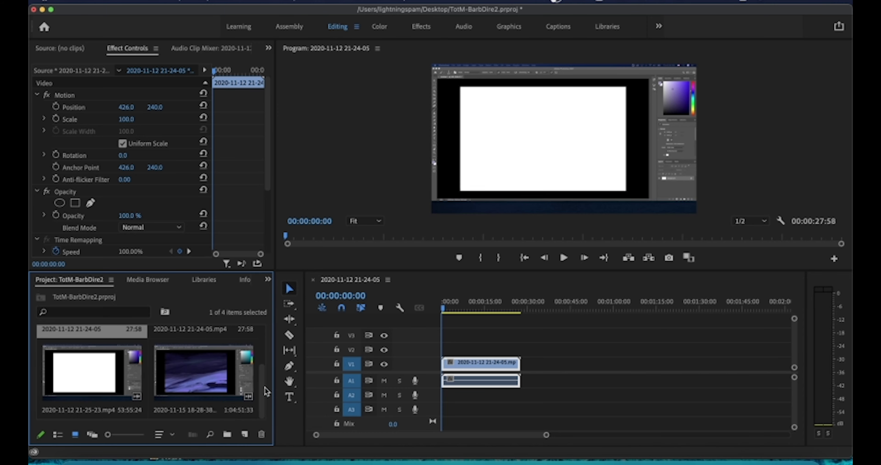
drag(265, 387, 265, 351)
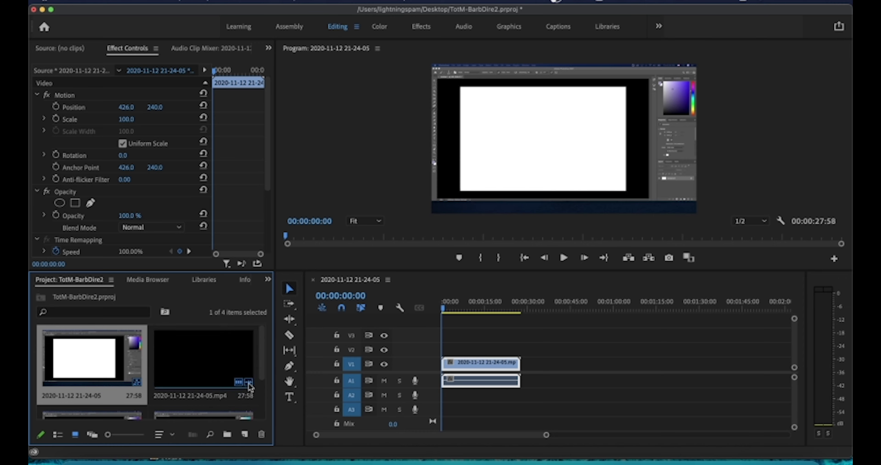
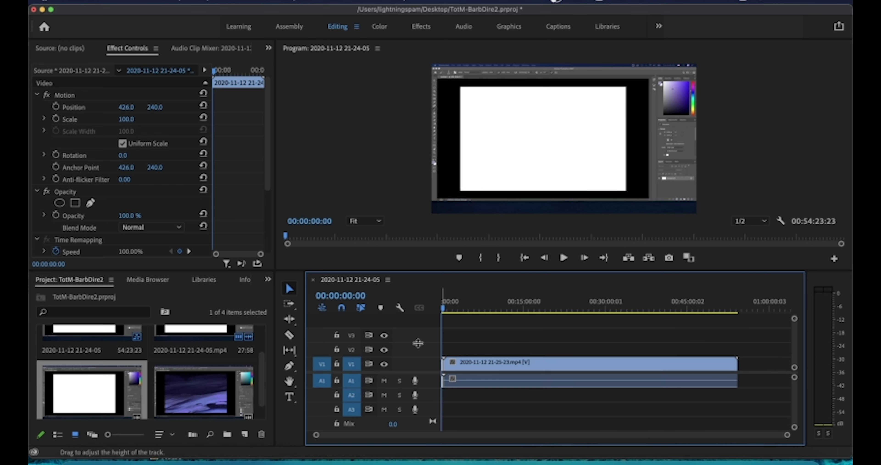
click(525, 306)
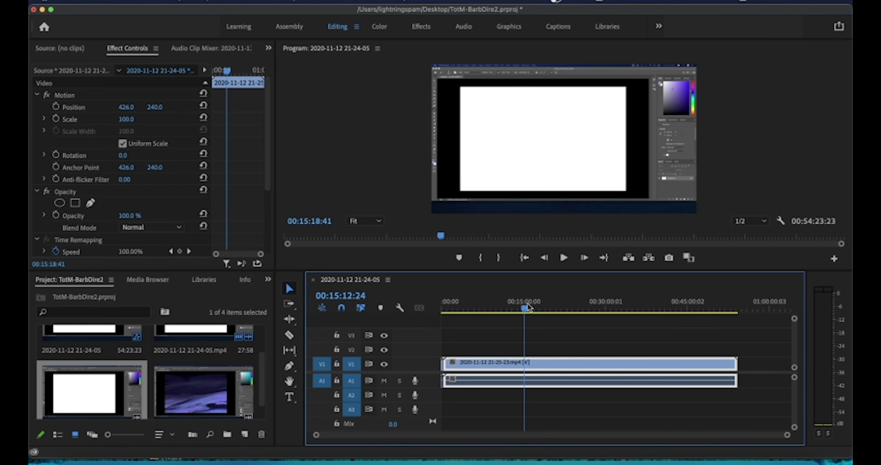
drag(788, 437, 516, 436)
key(backslash)
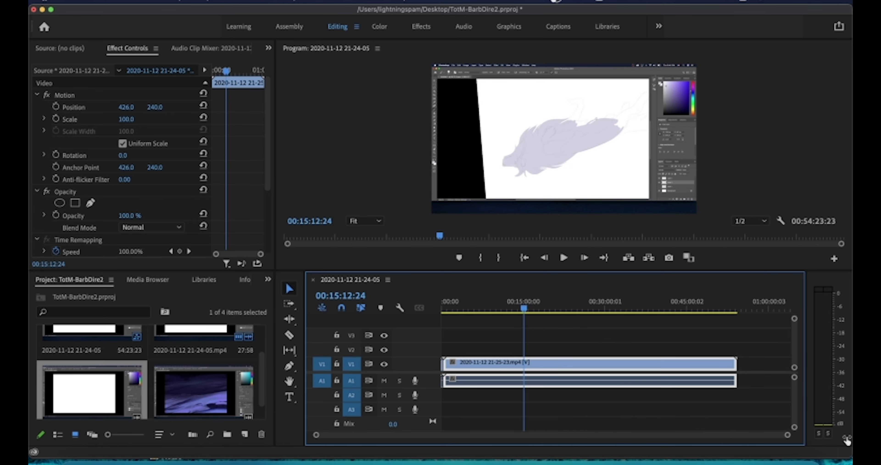
click(732, 316)
click(730, 309)
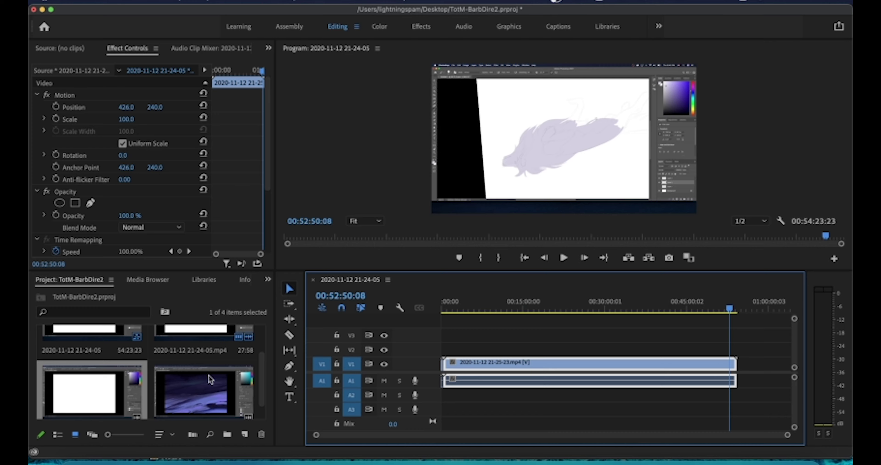
drag(191, 390, 746, 374)
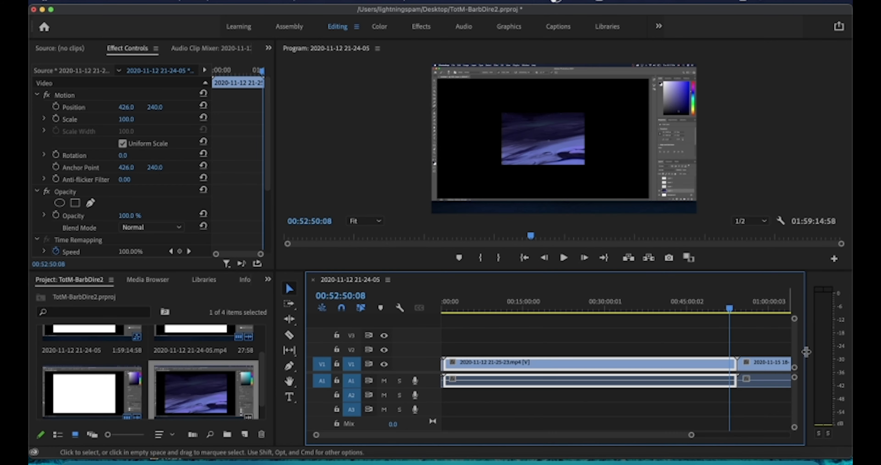
mouse_move(729, 308)
mouse_down()
mouse_move(754, 308)
mouse_move(682, 309)
mouse_move(746, 308)
mouse_move(713, 309)
mouse_up()
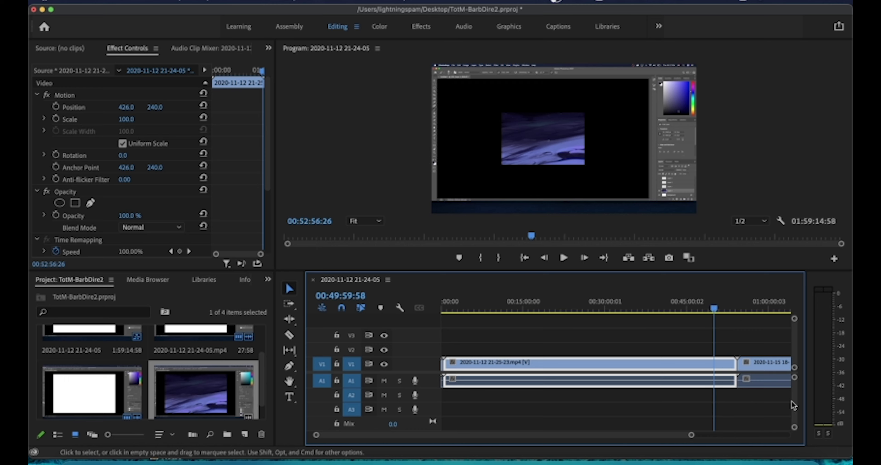
click(739, 364)
click(764, 365)
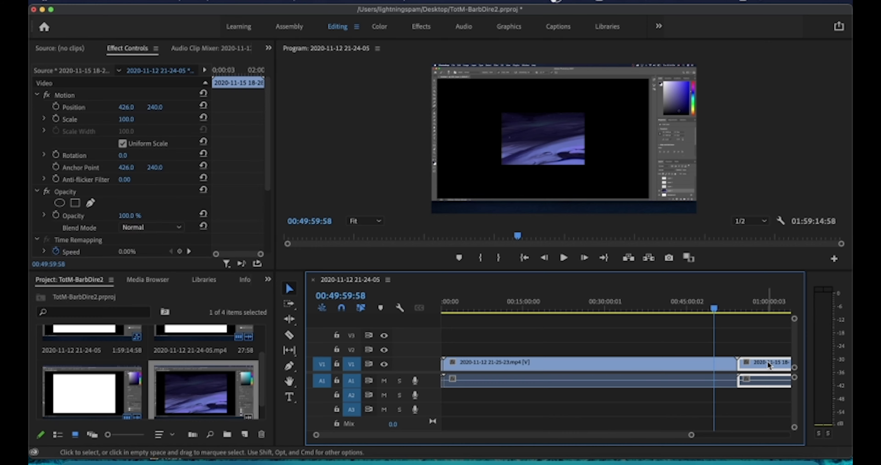
drag(764, 364, 748, 359)
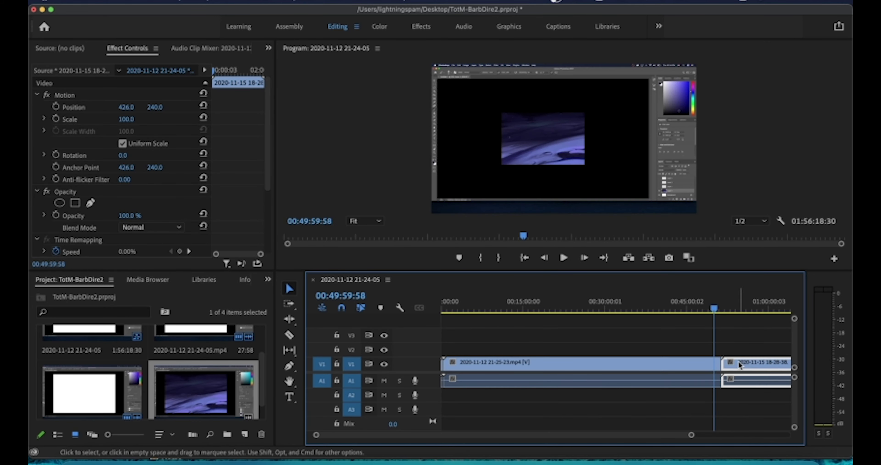
drag(738, 362, 780, 363)
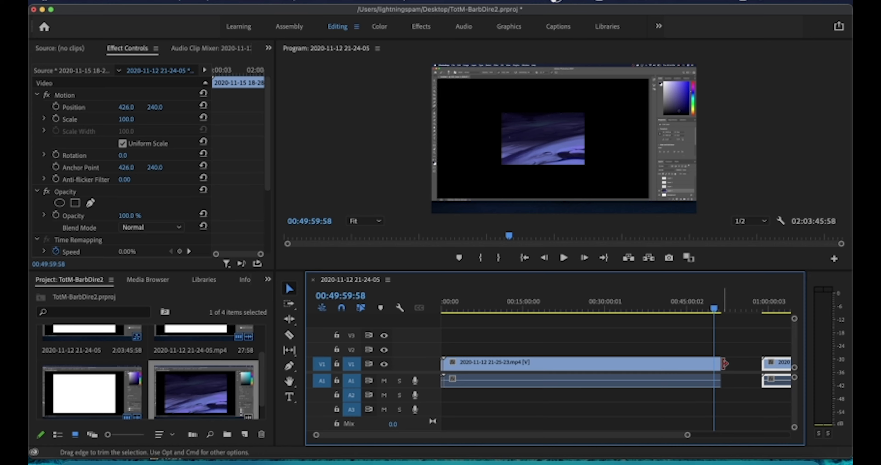
drag(720, 363, 747, 364)
click(730, 309)
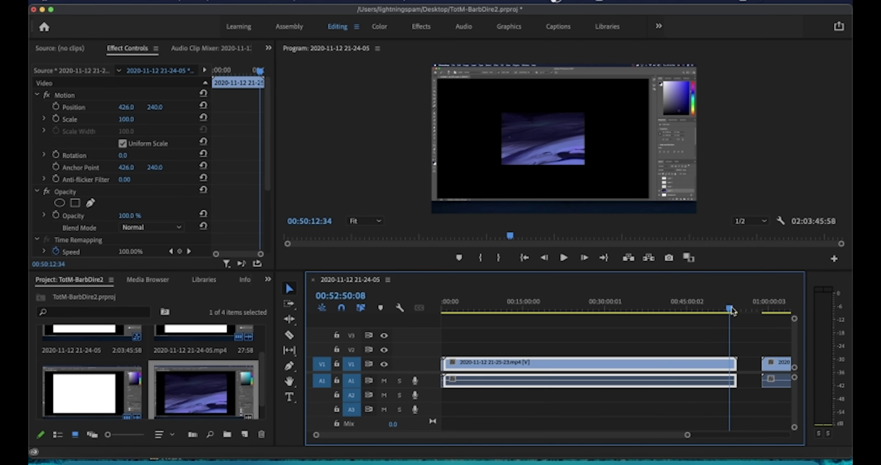
mouse_move(731, 309)
mouse_down()
mouse_move(685, 309)
mouse_move(714, 309)
mouse_up()
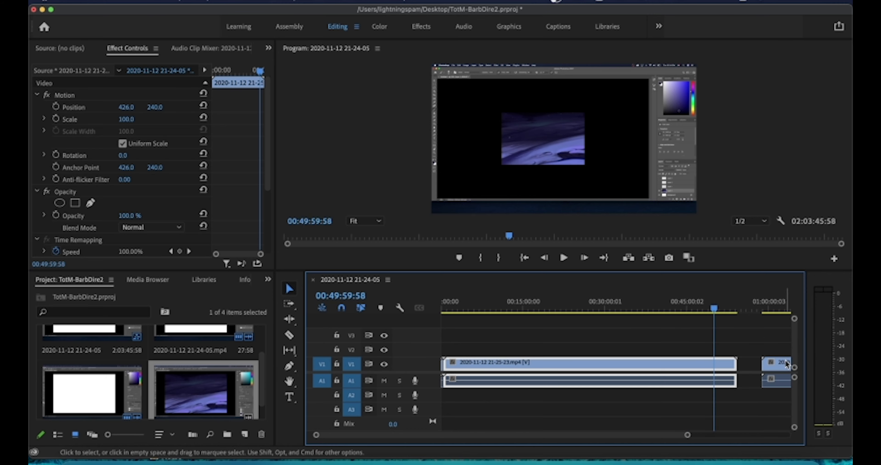
drag(786, 363, 762, 364)
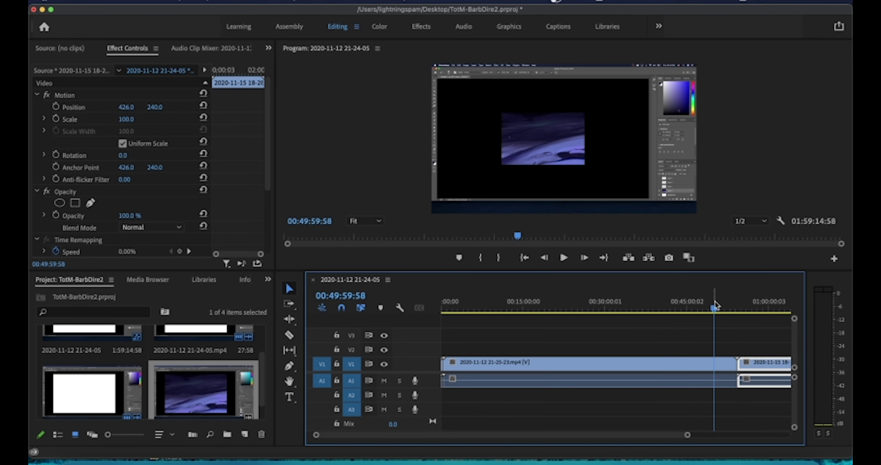
Scrub through the assembled clips and bring the playhead back to 00:28:11:58.
drag(716, 305, 640, 306)
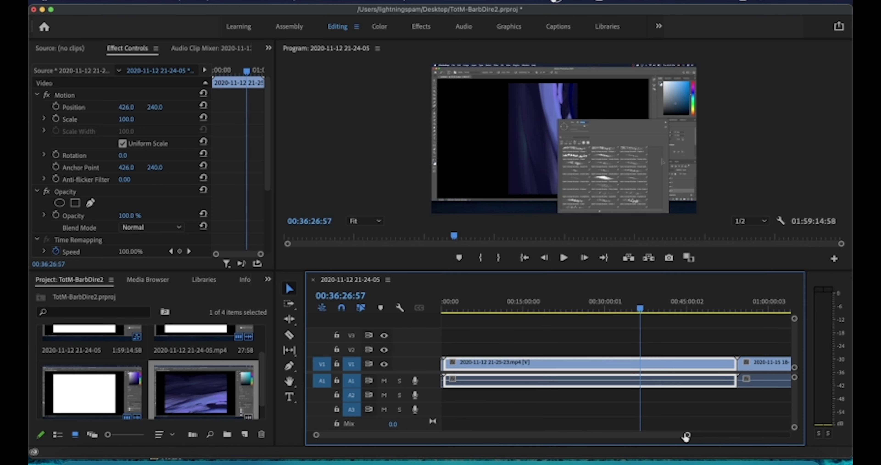
drag(686, 436, 572, 434)
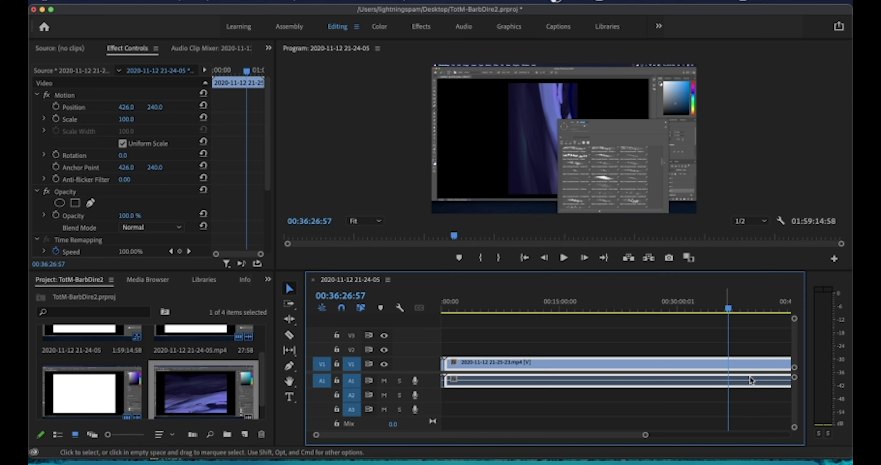
drag(646, 435, 698, 435)
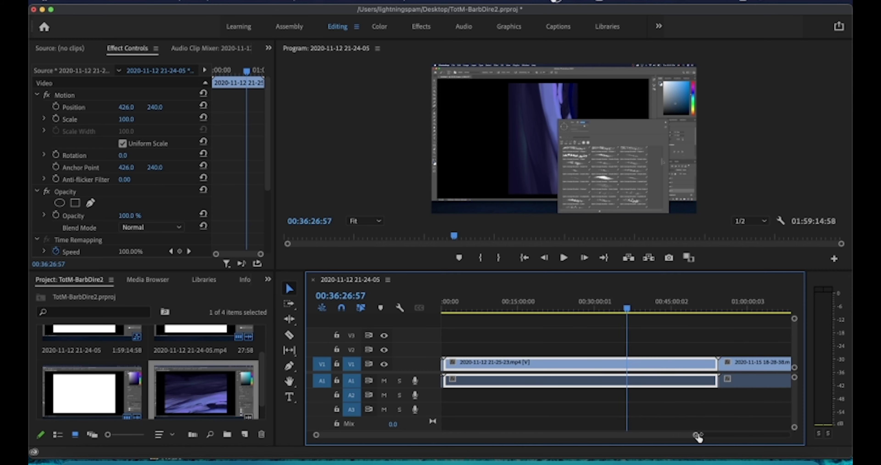
click(747, 307)
drag(751, 306, 581, 305)
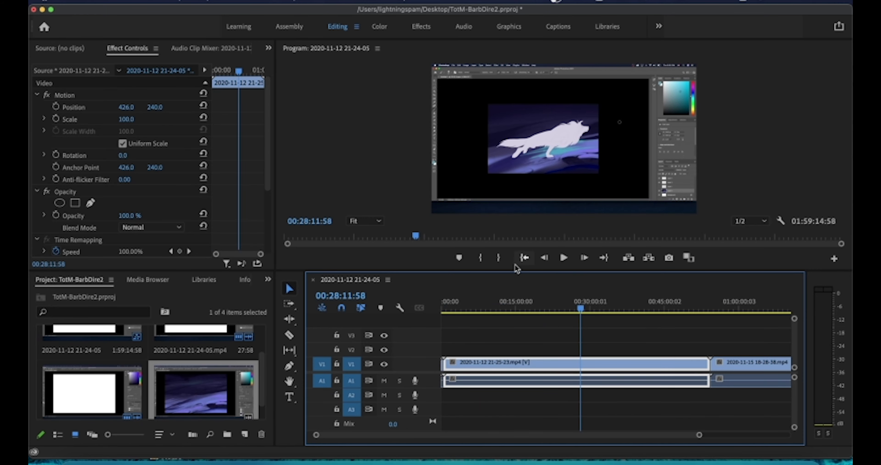
Play the sequence from 00:28:11:58 while trying larger and smaller heights for the Program monitor.
drag(517, 270, 518, 327)
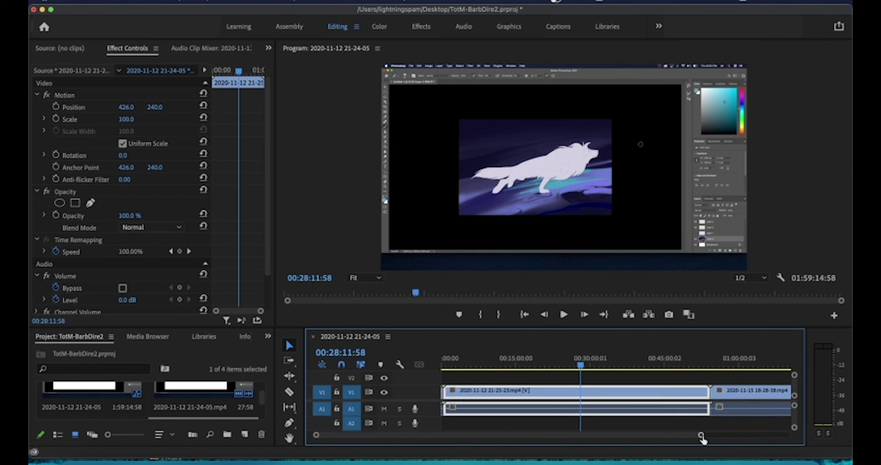
drag(701, 436, 765, 437)
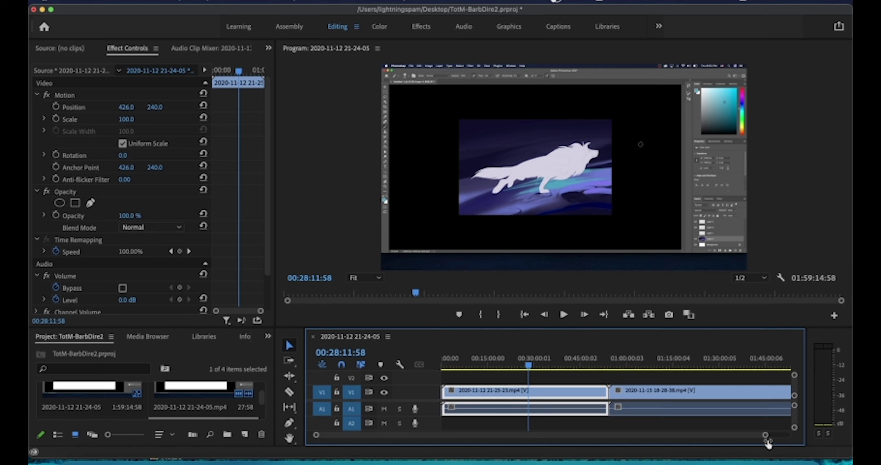
click(564, 315)
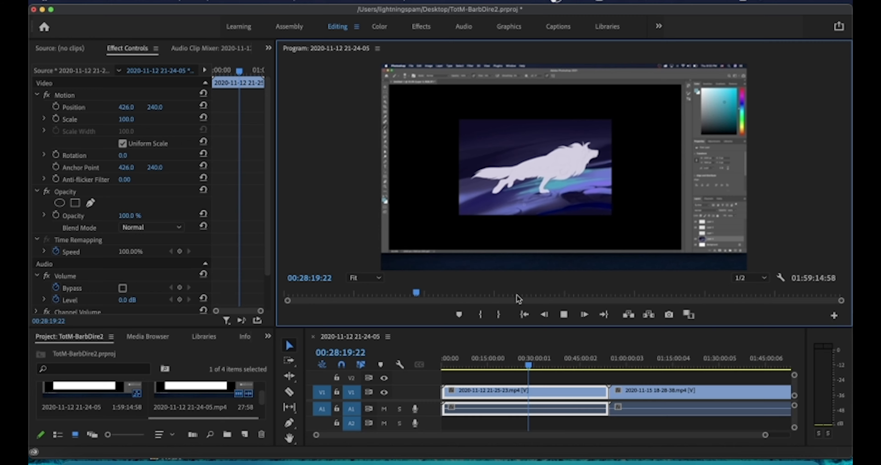
drag(524, 327, 524, 393)
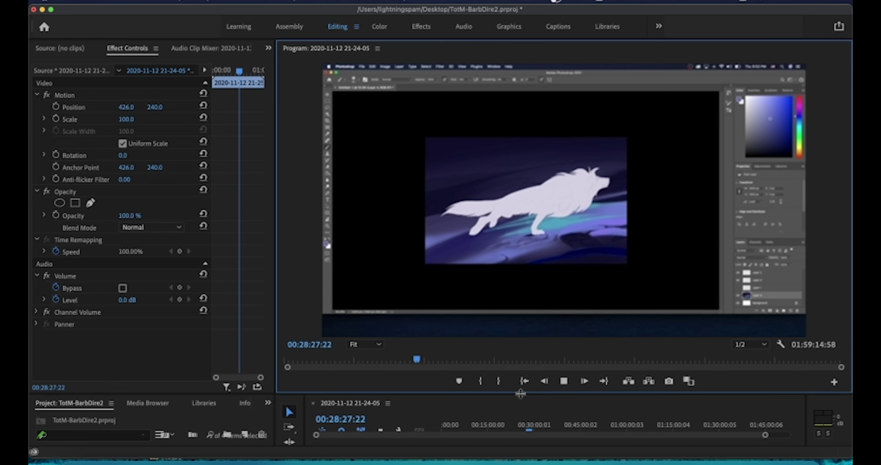
mouse_move(520, 392)
mouse_down()
mouse_move(527, 337)
mouse_move(527, 382)
mouse_up()
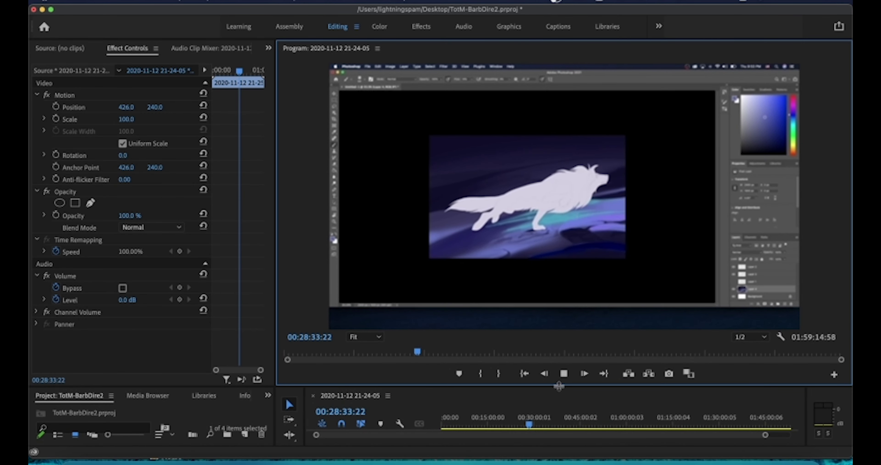
drag(559, 386, 564, 299)
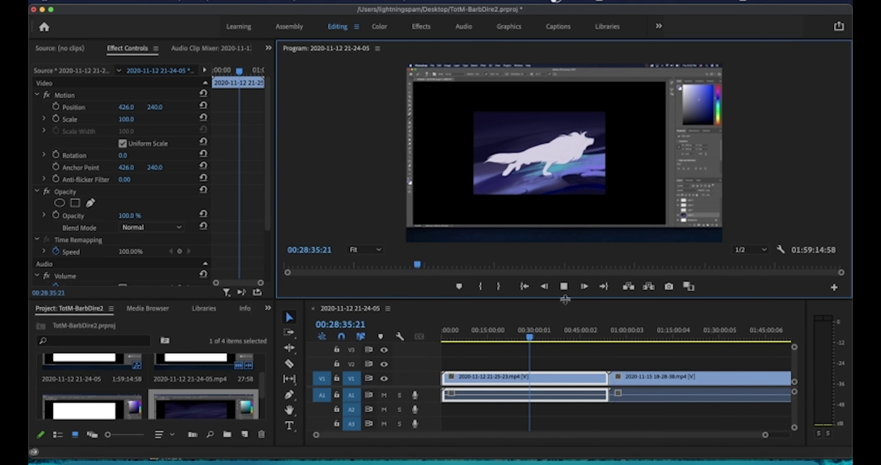
Return the playhead to the start of the sequence and render it with Render In to Out.
drag(527, 336, 433, 333)
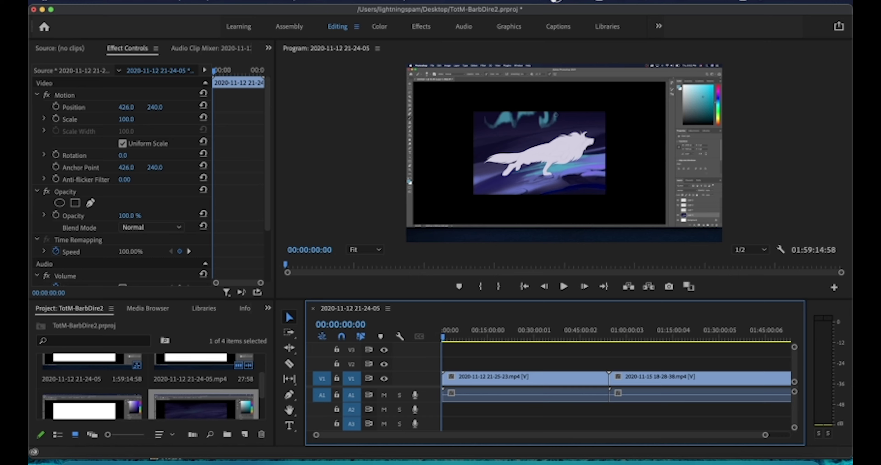
click(212, 1)
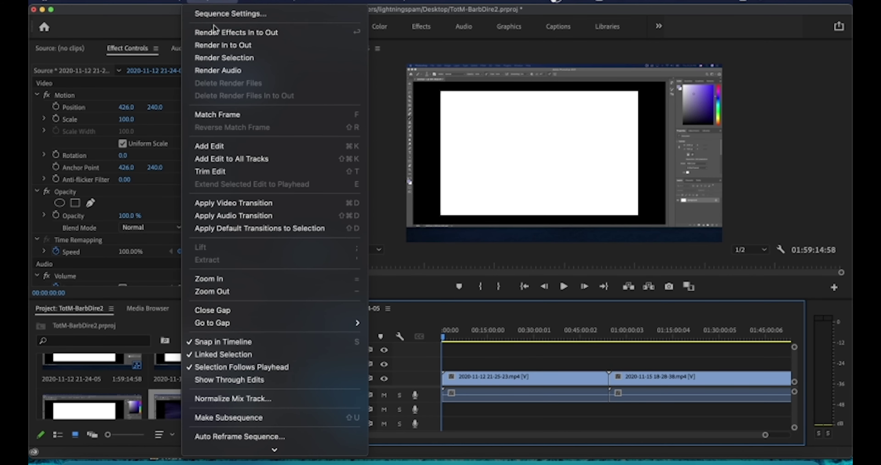
click(215, 46)
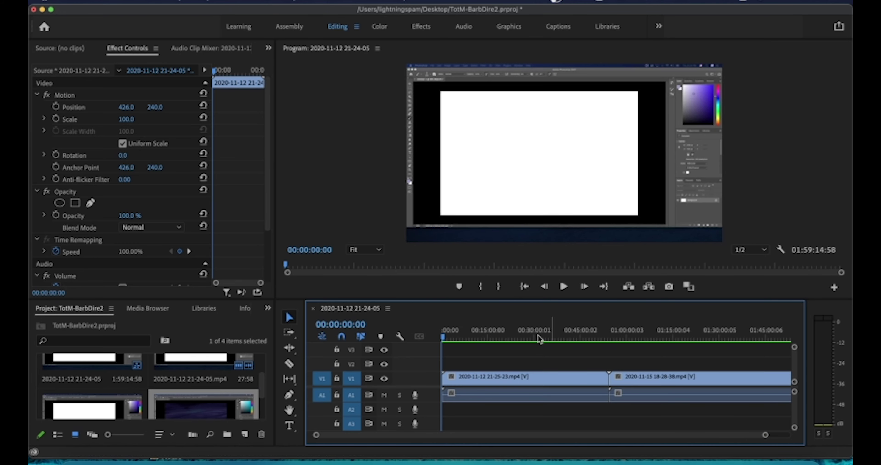
Play back the rendered sequence from the beginning and again from about two minutes in.
drag(760, 431, 786, 434)
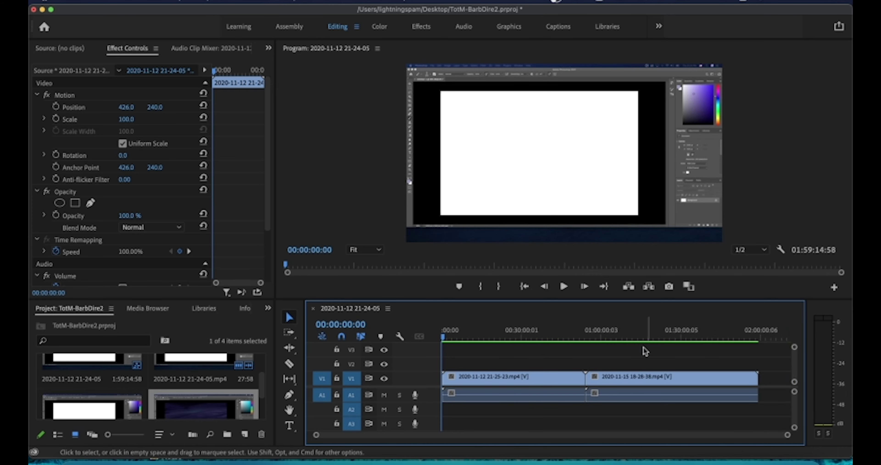
click(562, 287)
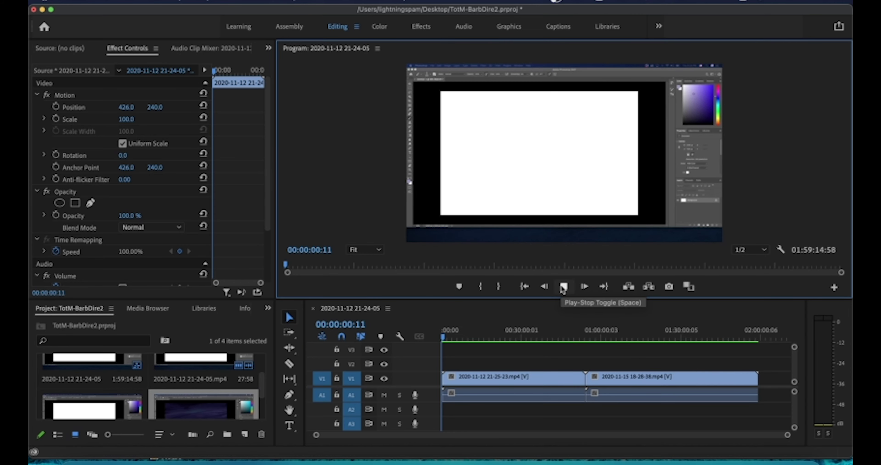
click(505, 331)
drag(452, 329, 447, 331)
click(564, 286)
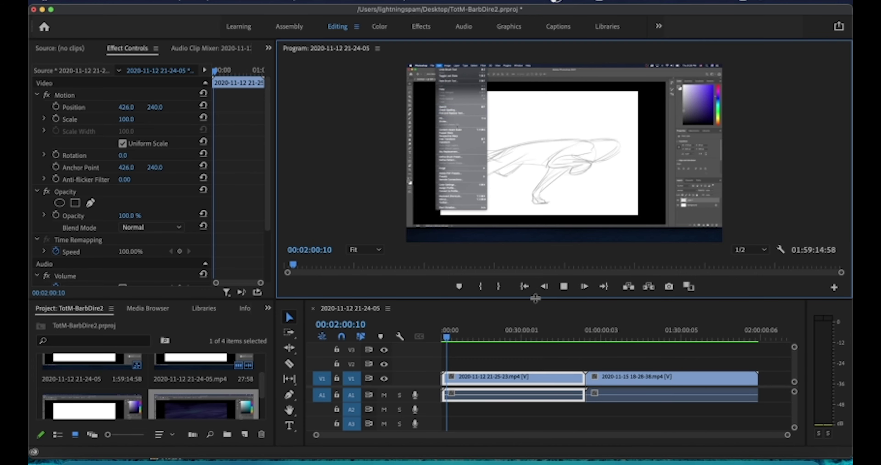
Enlarge the Program monitor during playback, shrink it to give the timeline more height, and stop playback.
drag(535, 300, 534, 304)
drag(533, 389, 533, 404)
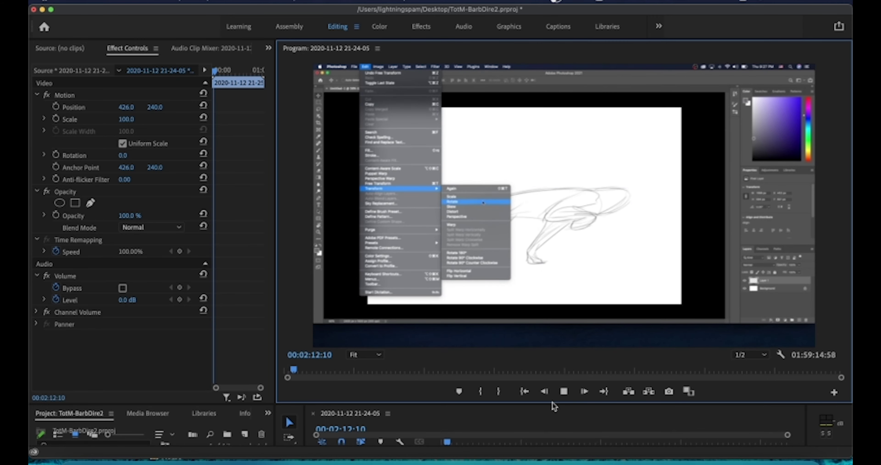
drag(552, 402, 555, 259)
key(space)
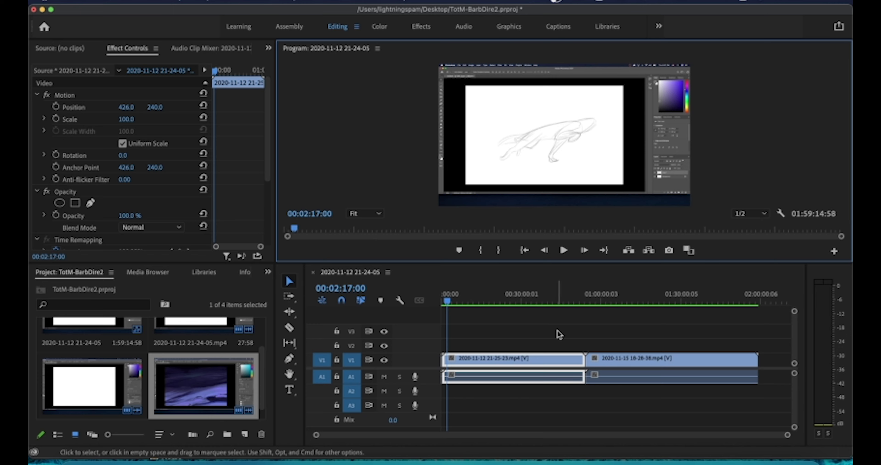
drag(448, 299, 434, 302)
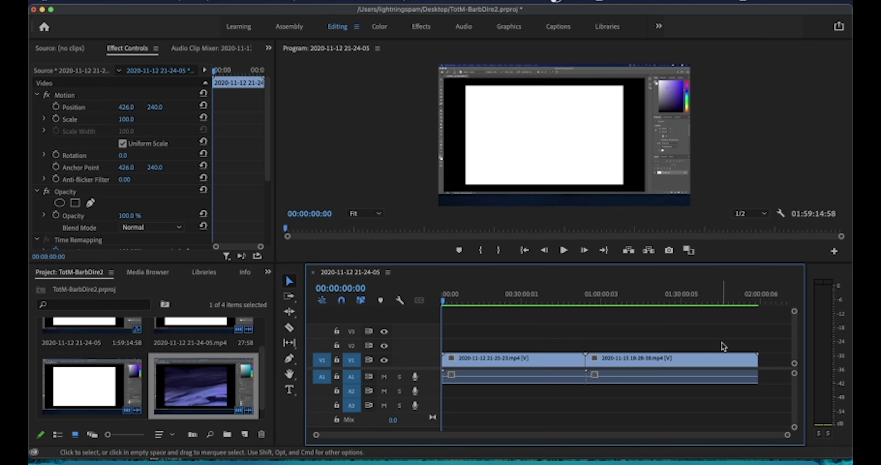
click(691, 358)
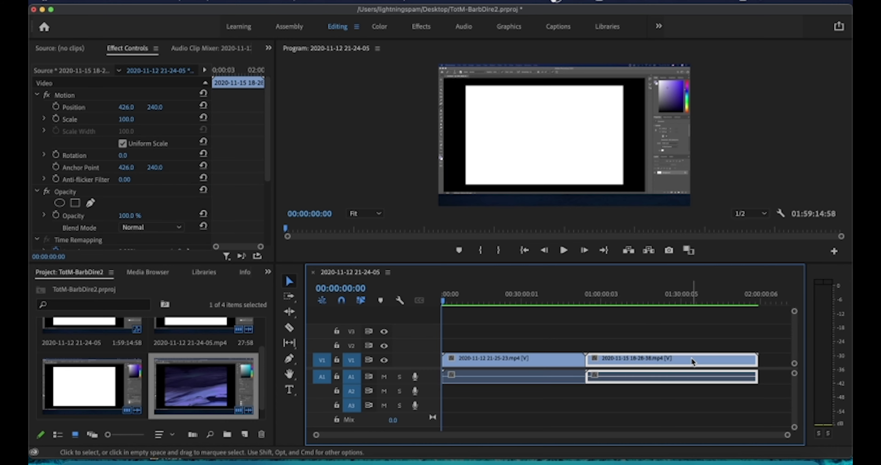
click(525, 357)
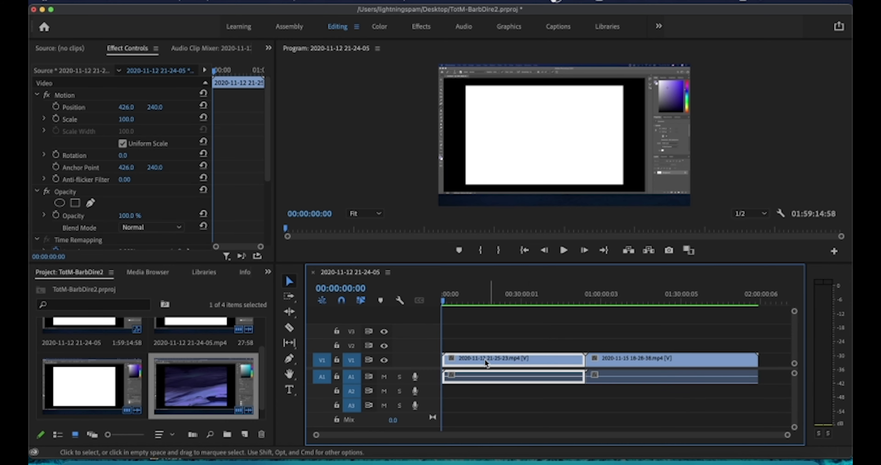
click(618, 375)
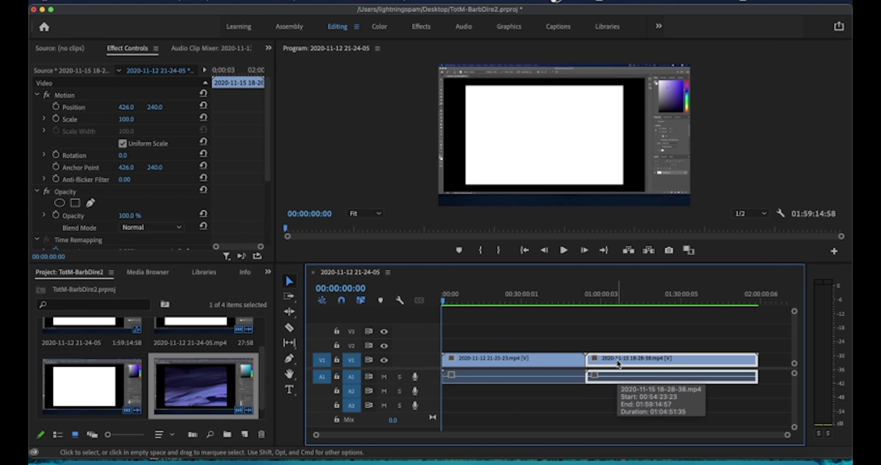
right_click(628, 358)
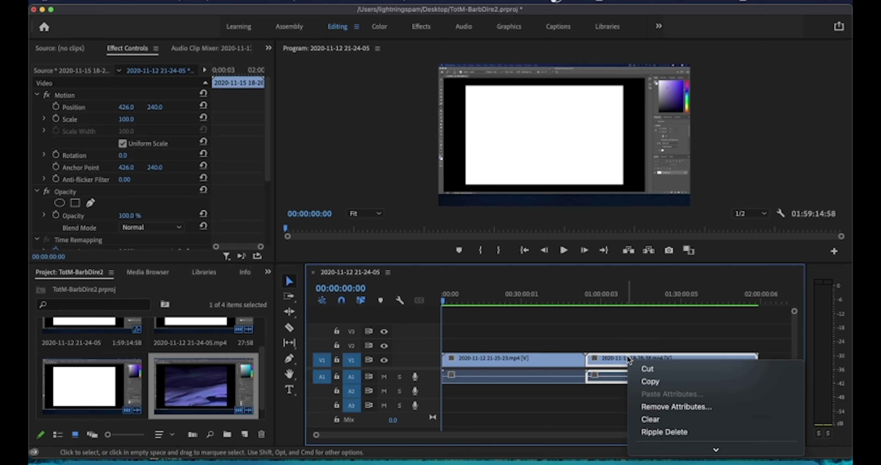
mouse_move(670, 448)
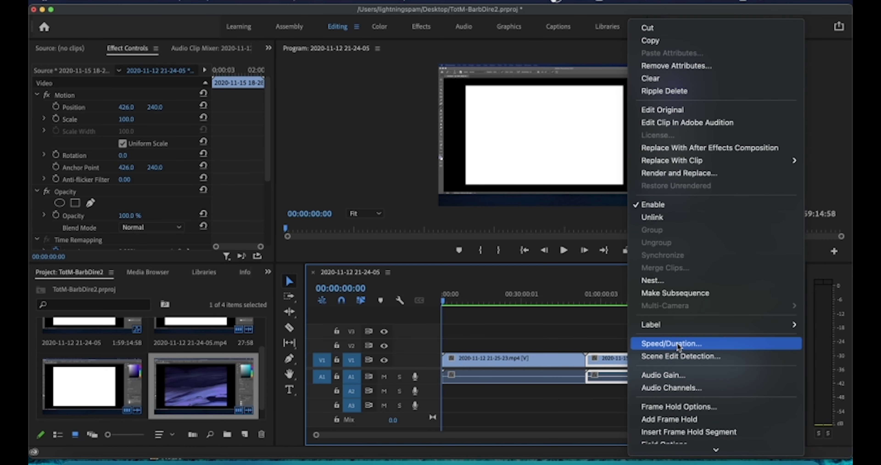
click(677, 345)
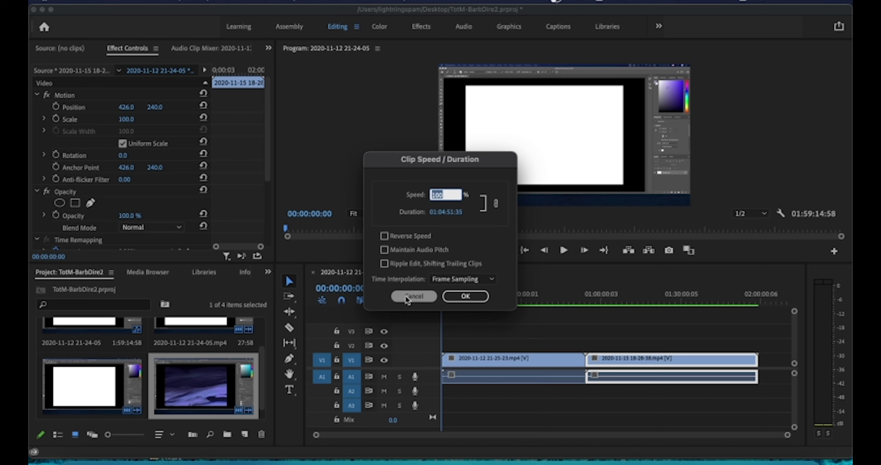
click(413, 295)
click(731, 338)
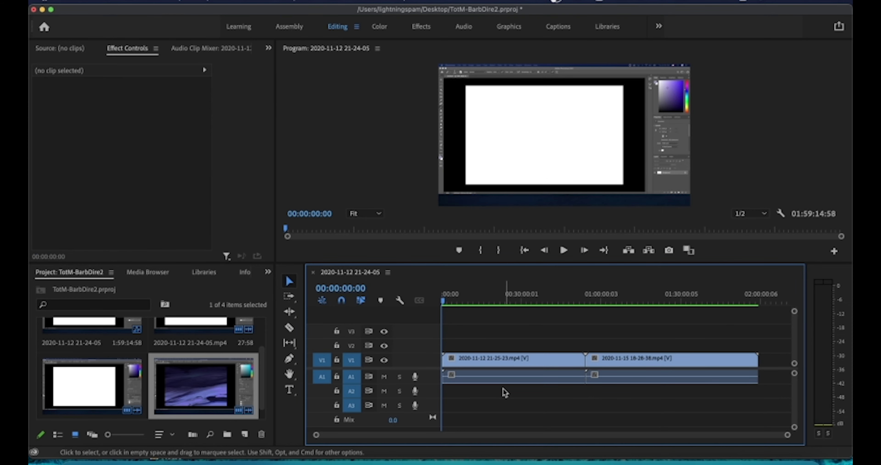
Select all clips in the timeline and set their speed to 2000% with Speed/Duration.
drag(788, 437, 775, 435)
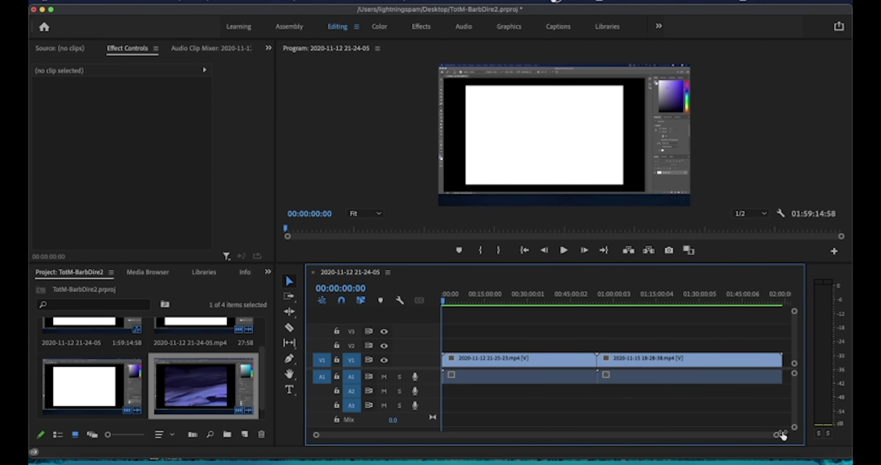
drag(660, 329, 442, 426)
right_click(665, 364)
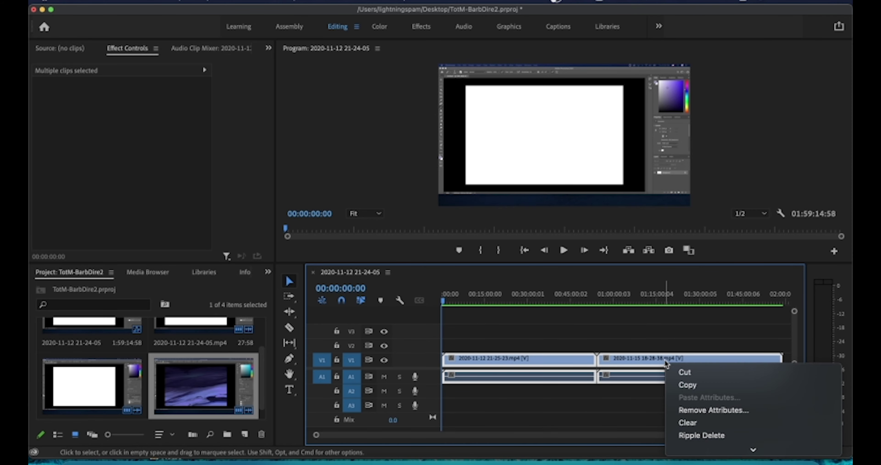
mouse_move(711, 450)
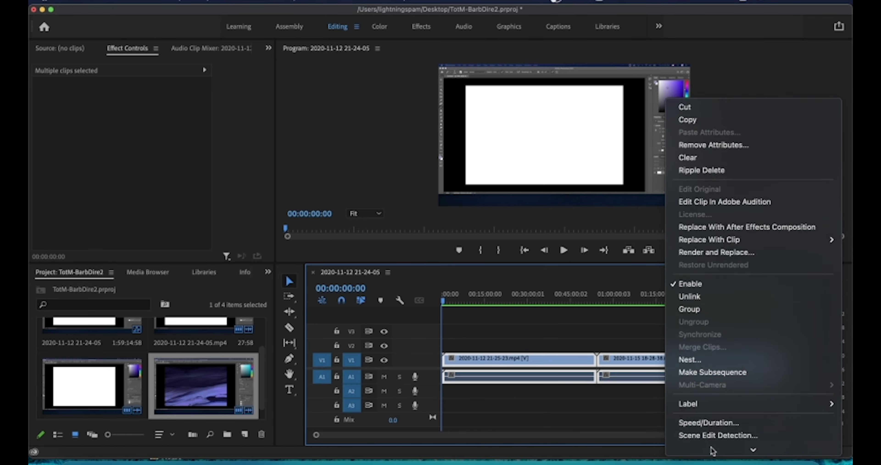
click(708, 297)
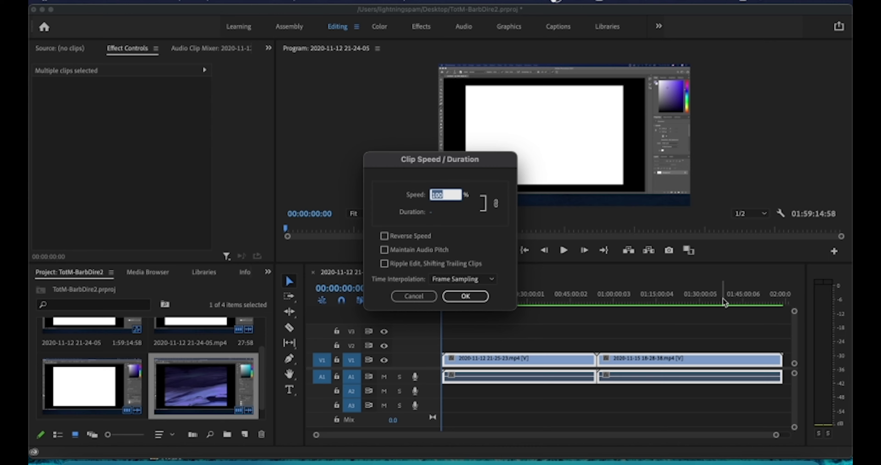
text(2000)
click(466, 296)
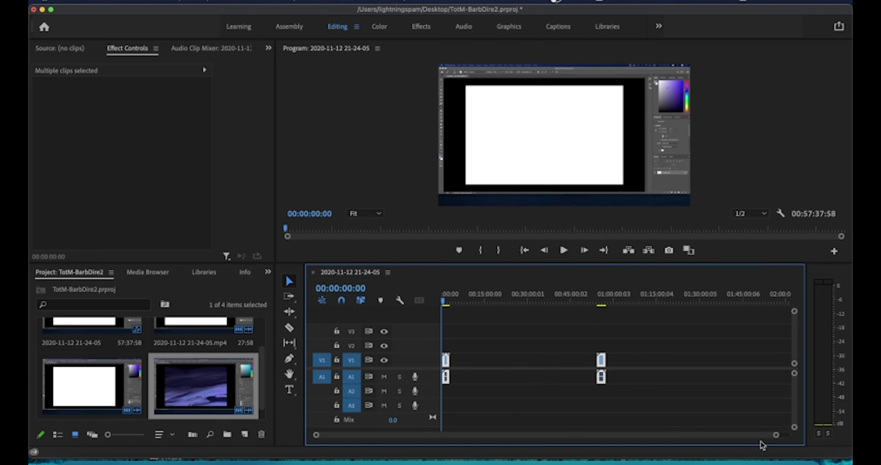
drag(774, 435, 731, 440)
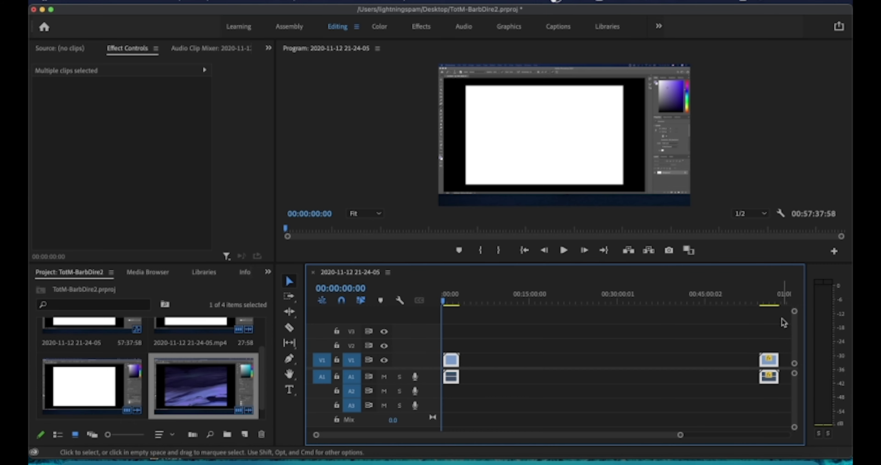
click(772, 302)
drag(773, 302, 780, 299)
drag(680, 434, 739, 435)
click(620, 357)
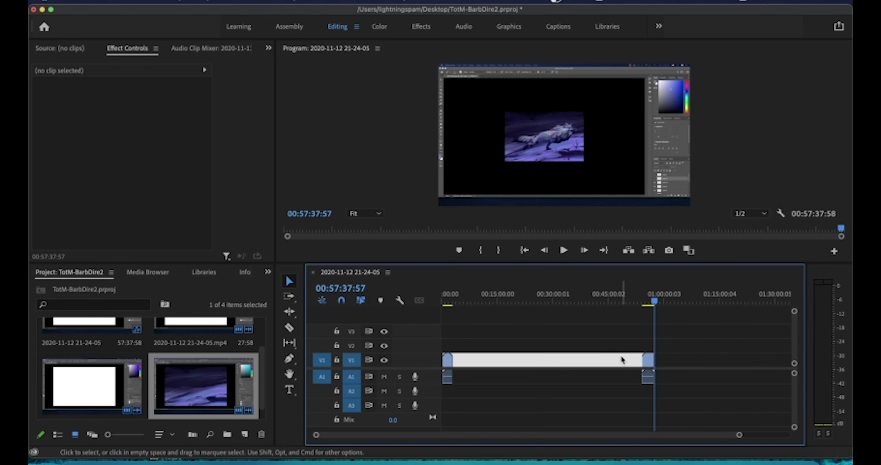
click(622, 344)
drag(645, 358, 728, 363)
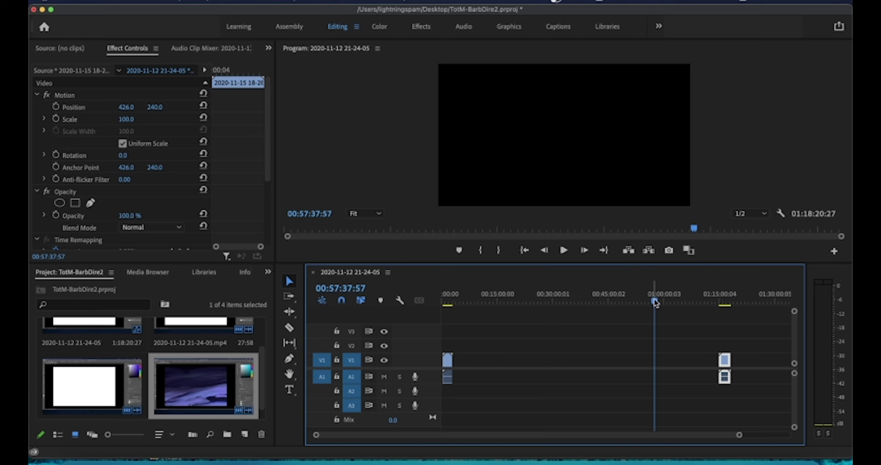
drag(654, 299, 714, 298)
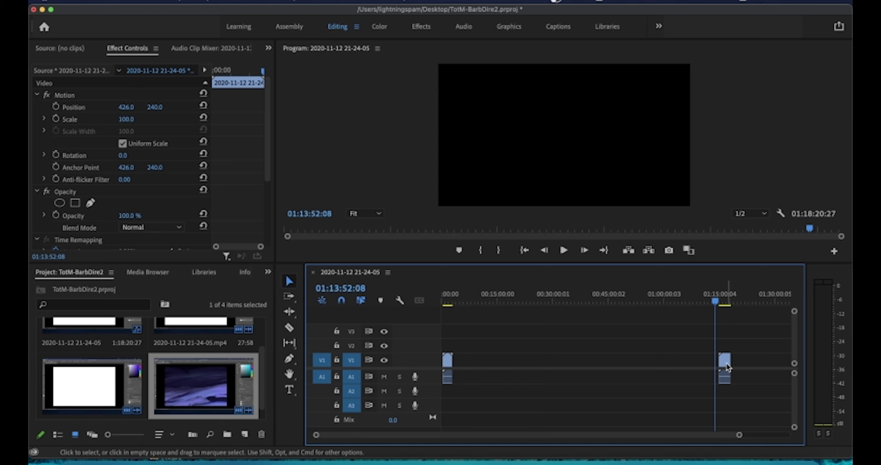
drag(727, 367, 462, 363)
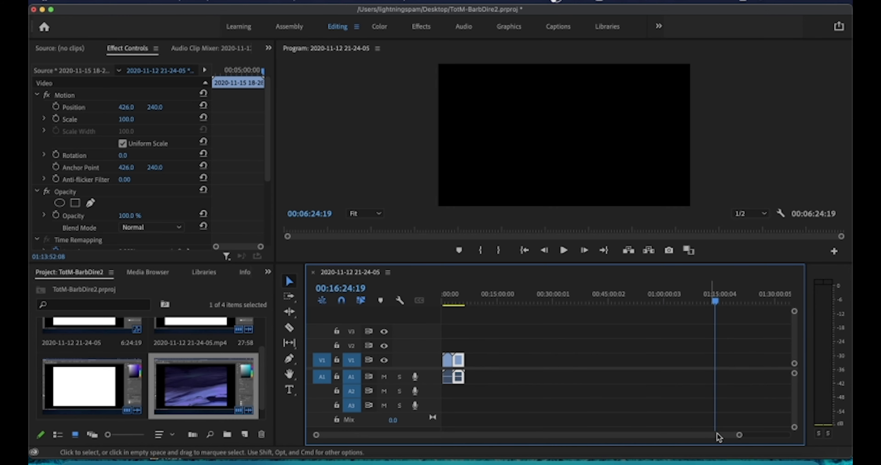
Scrub through the shortened sequence and leave the playhead at about 00:01:04.
click(445, 296)
click(460, 298)
click(556, 299)
click(478, 296)
click(455, 297)
drag(455, 298, 445, 299)
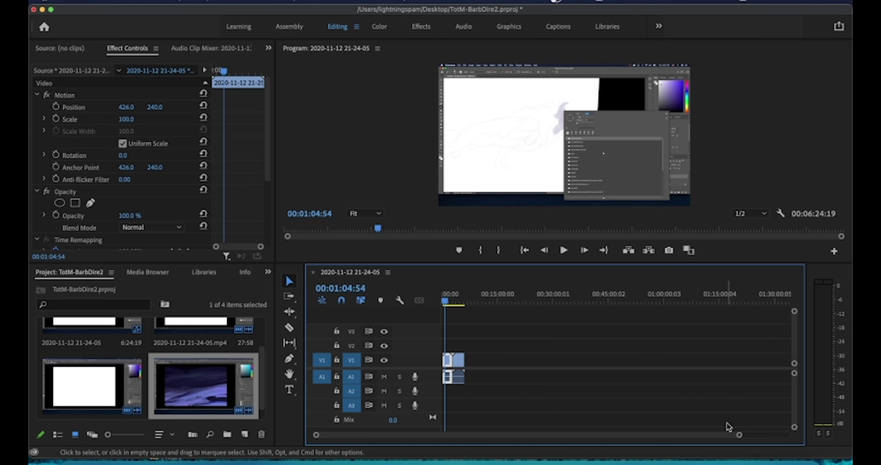
drag(738, 437, 603, 432)
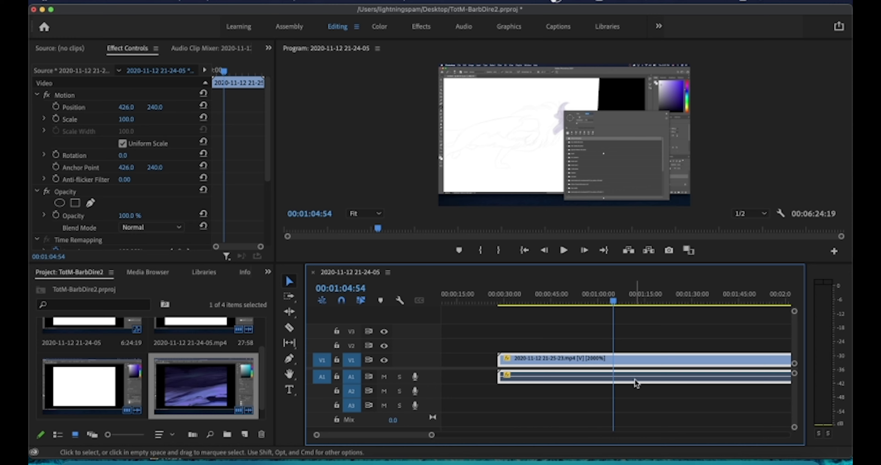
drag(399, 439, 395, 438)
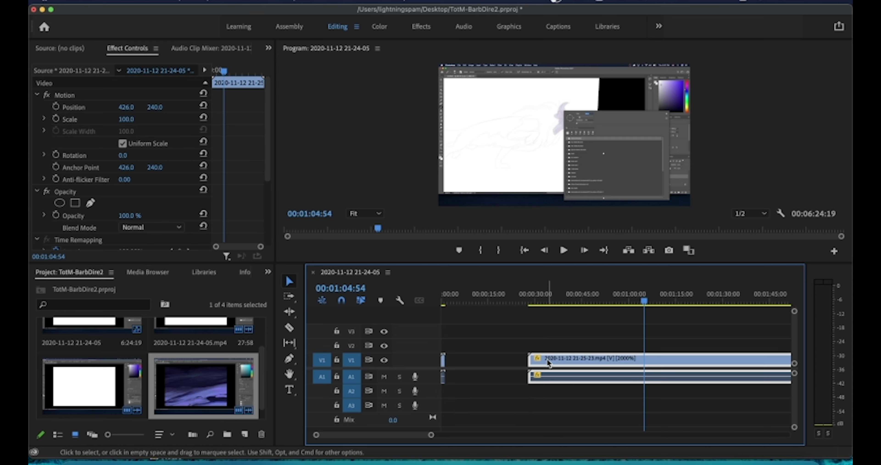
drag(546, 362, 460, 363)
drag(431, 434, 480, 435)
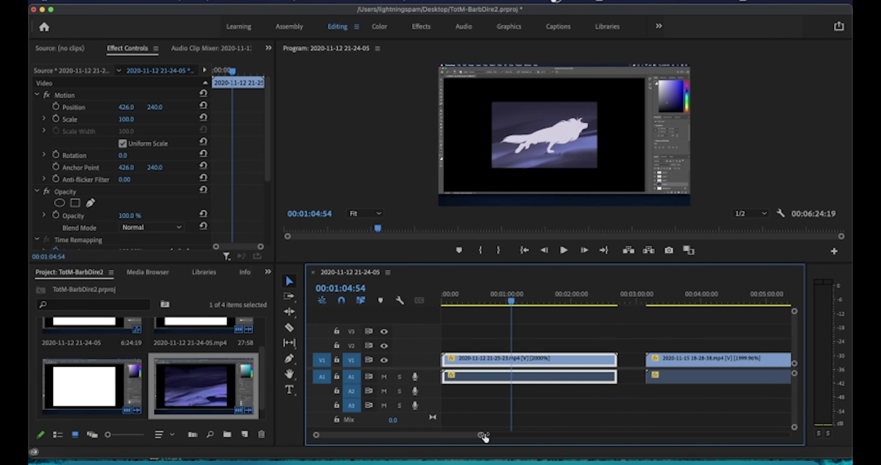
drag(688, 358, 646, 358)
Move the playhead back to about 00:00:15 and render the sped-up sequence with Render In to Out.
drag(572, 298, 467, 302)
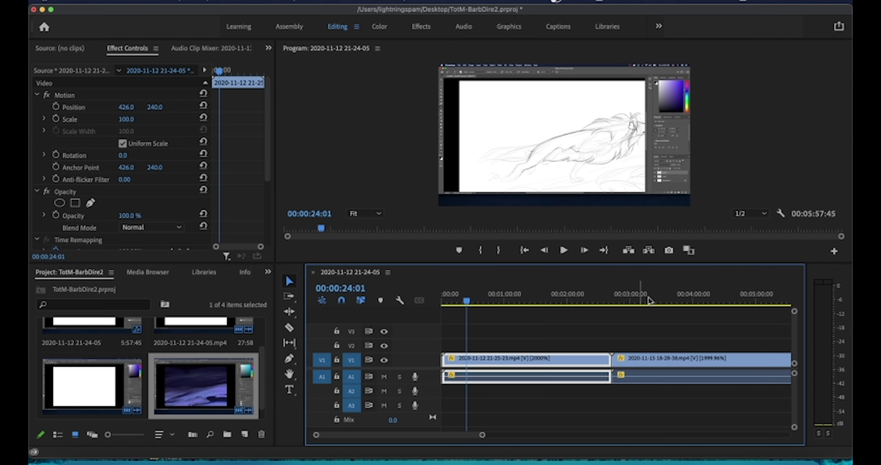
drag(485, 435, 564, 440)
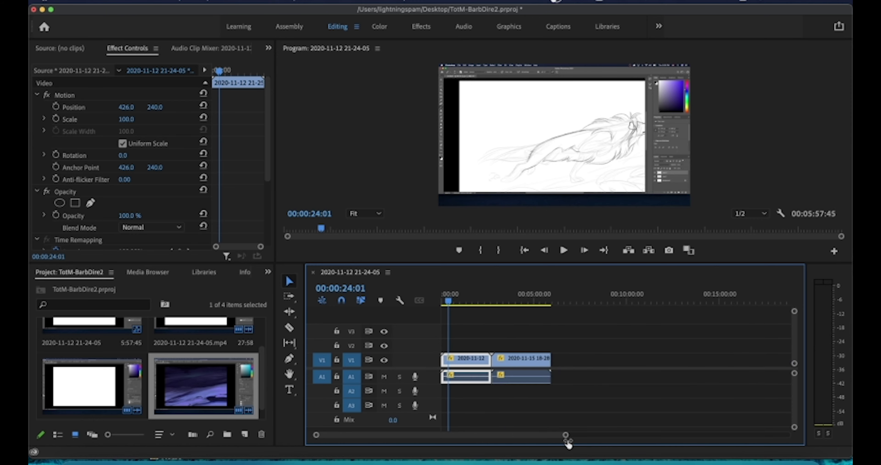
mouse_move(458, 298)
mouse_down()
mouse_move(534, 302)
mouse_move(448, 299)
mouse_up()
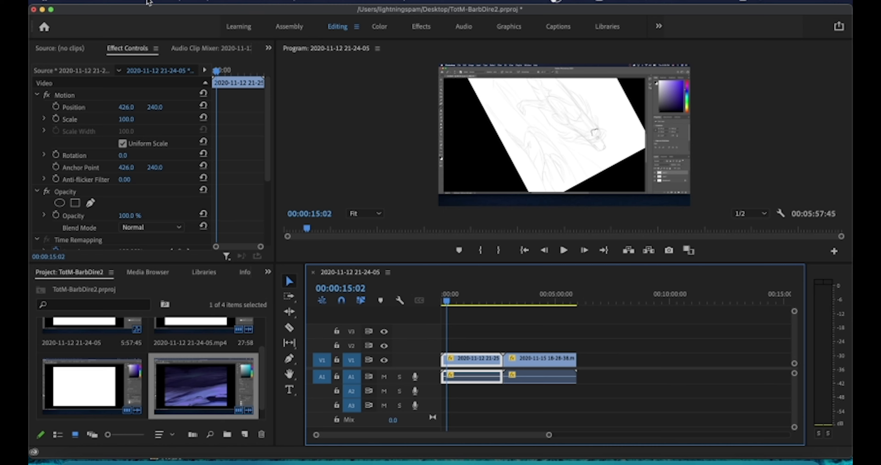
click(212, 2)
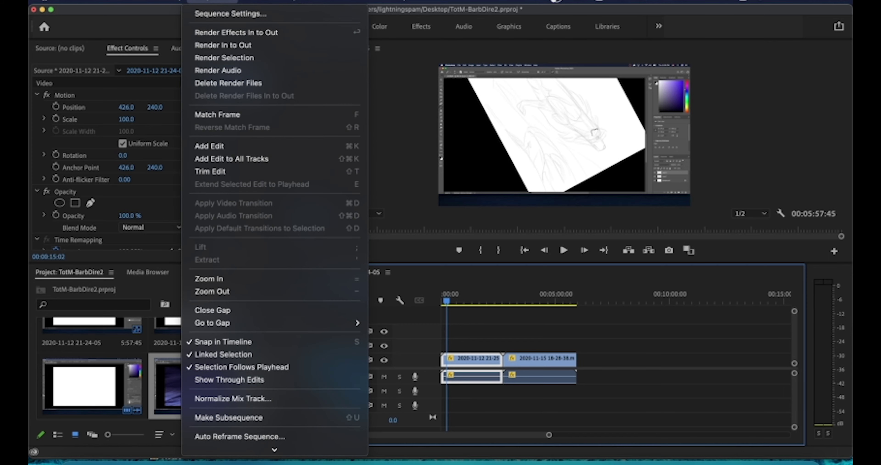
click(222, 45)
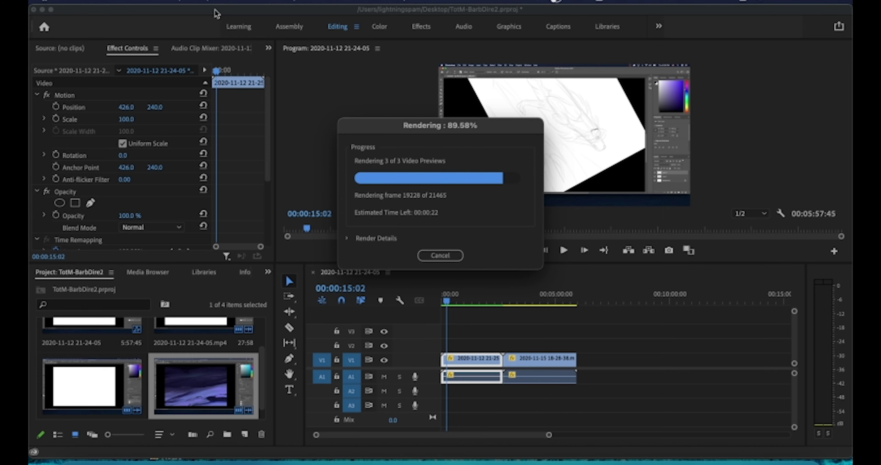
Play back the rendered sequence, check it at about 00:01:02, and scrub to about 00:05:43 near its end.
click(569, 249)
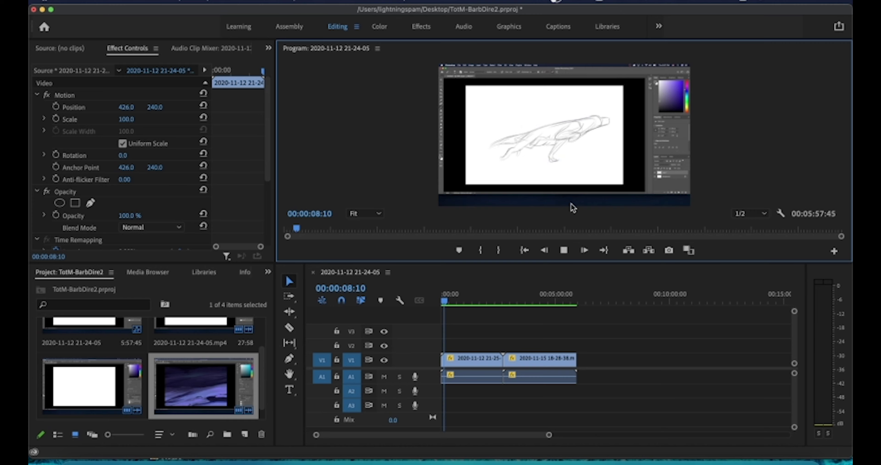
double_click(544, 435)
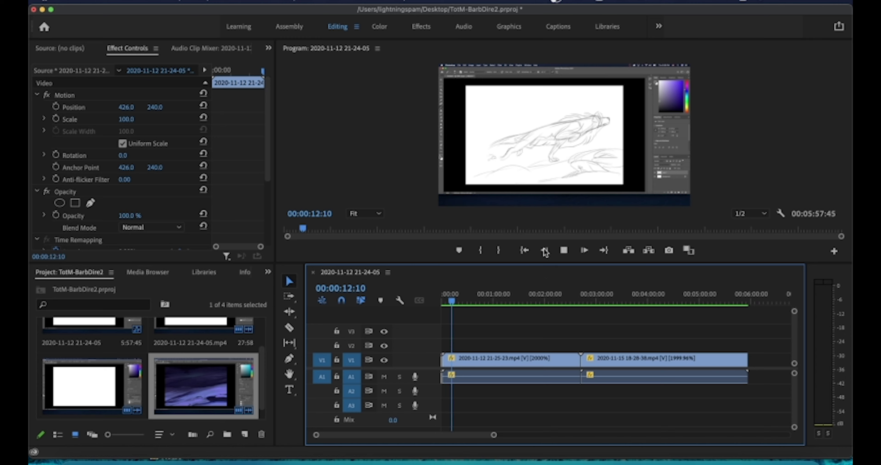
click(495, 298)
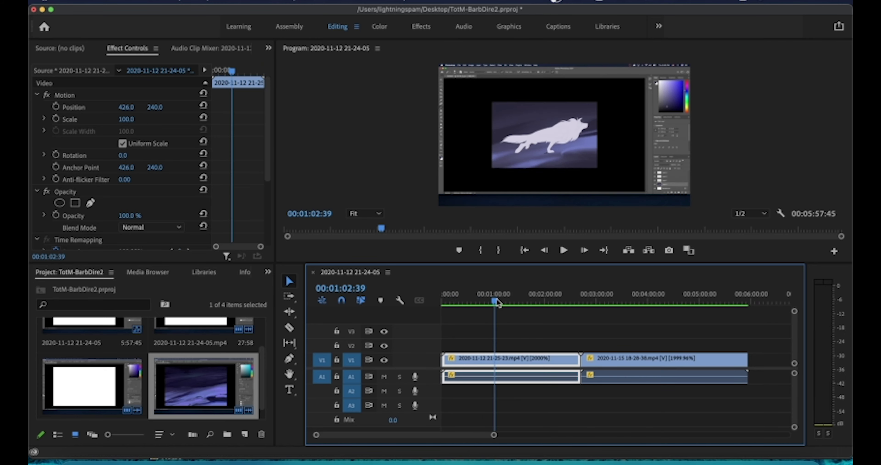
click(566, 251)
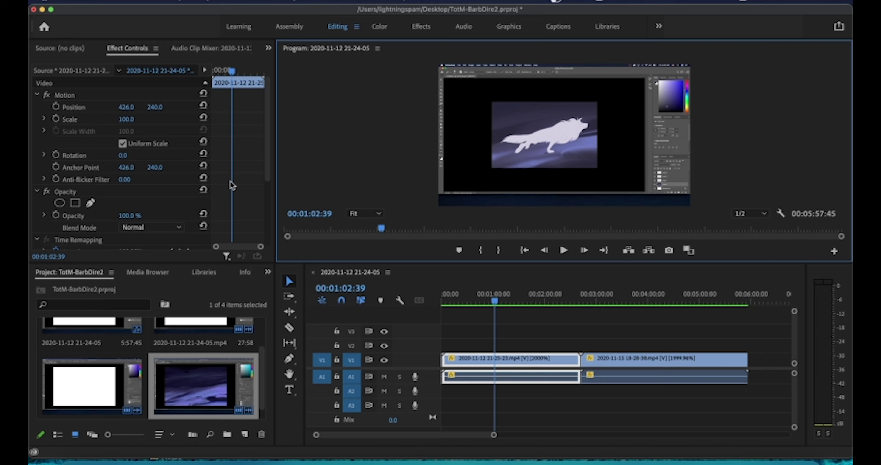
click(715, 293)
drag(714, 300, 736, 299)
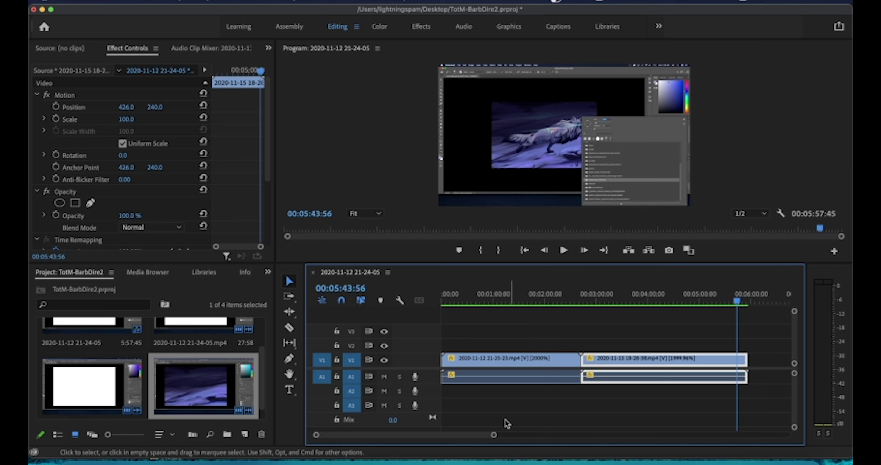
drag(492, 435, 473, 436)
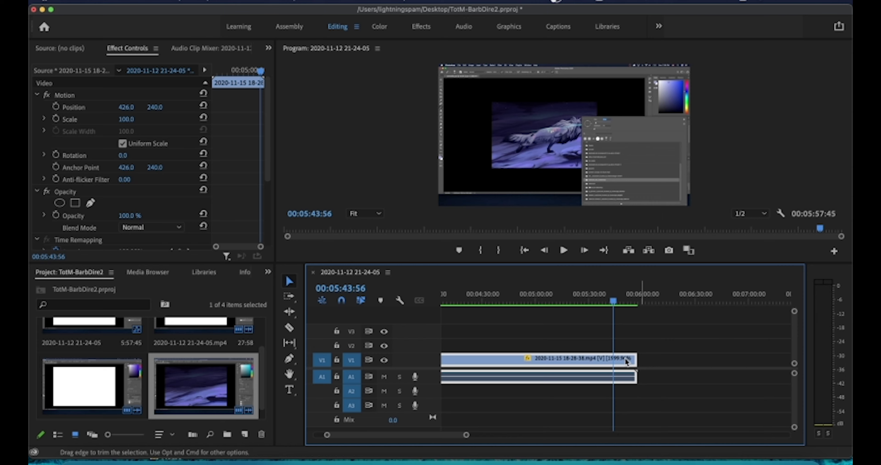
click(616, 303)
drag(617, 303, 622, 301)
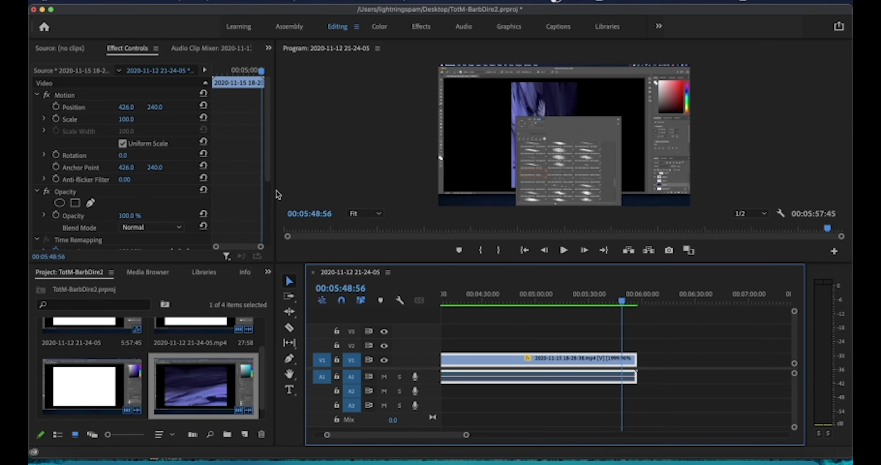
drag(275, 190, 489, 186)
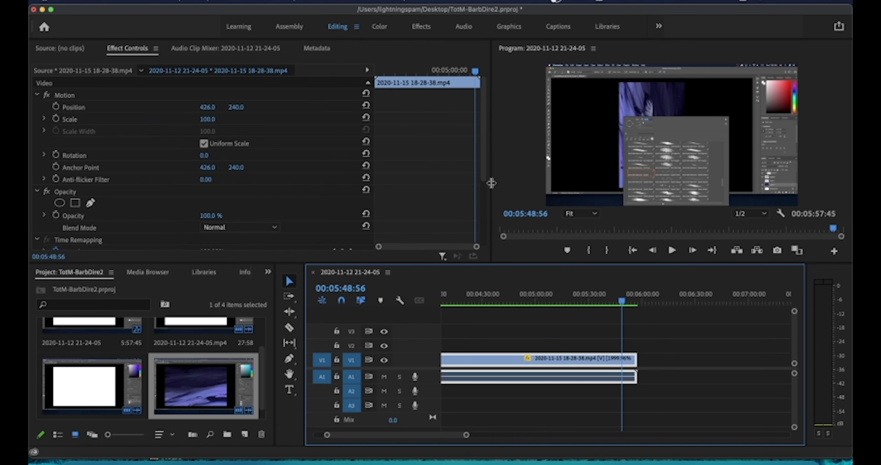
click(477, 71)
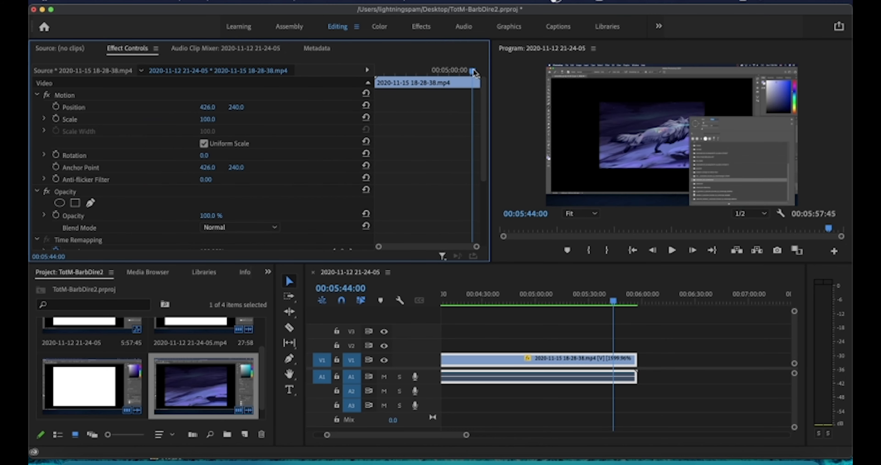
drag(477, 72, 475, 72)
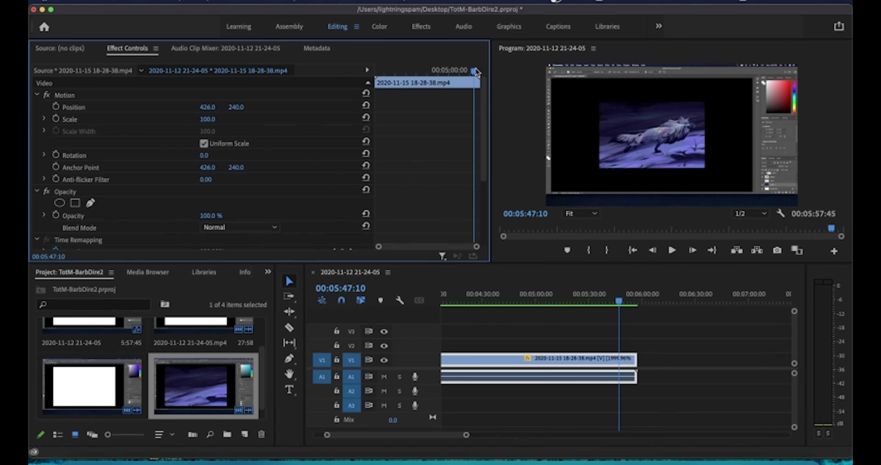
scroll(182, 209, down, 5)
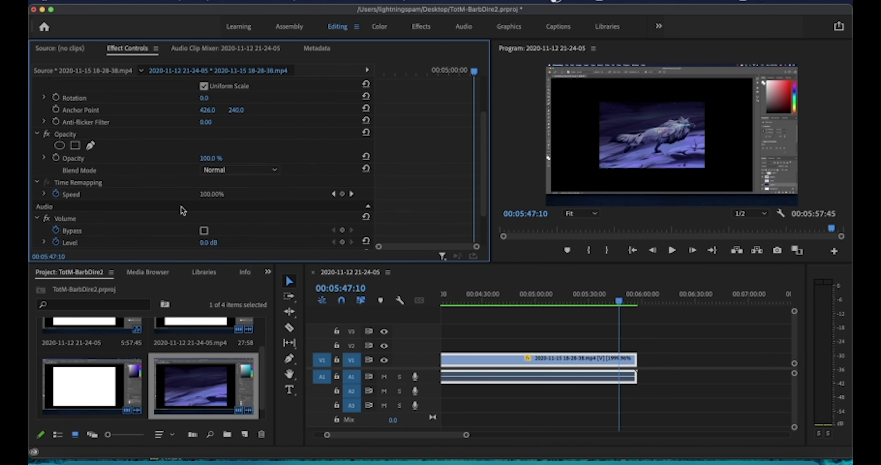
scroll(181, 209, up, 5)
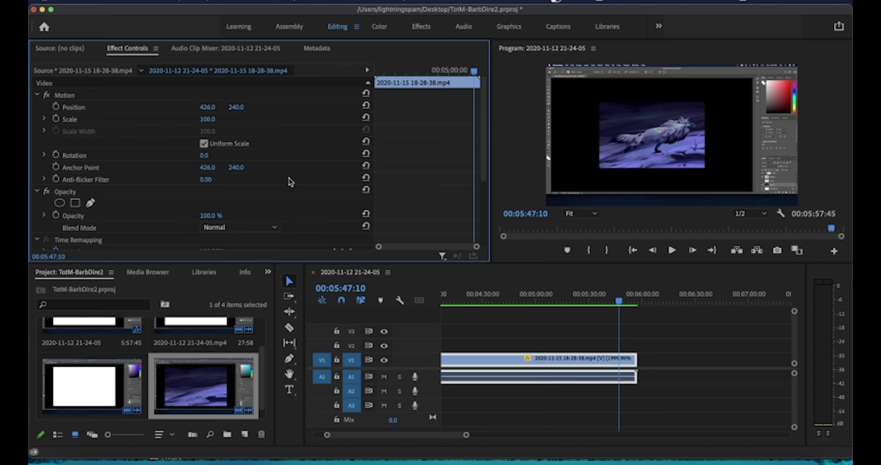
scroll(290, 182, down, 5)
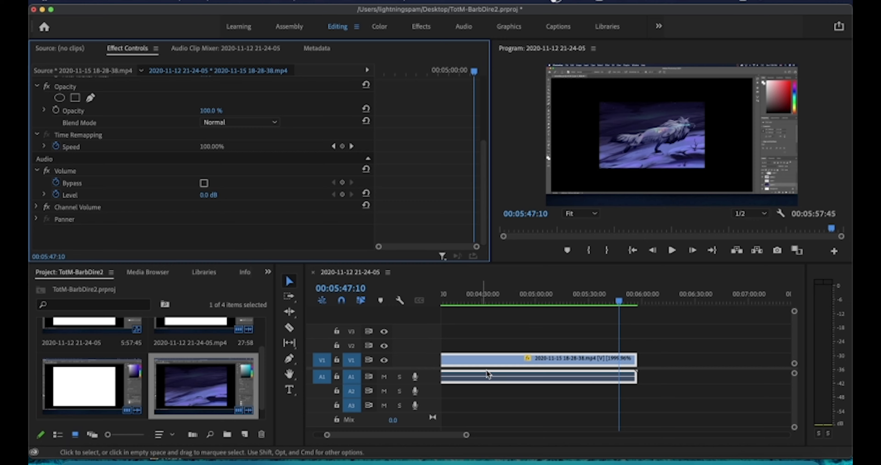
click(563, 376)
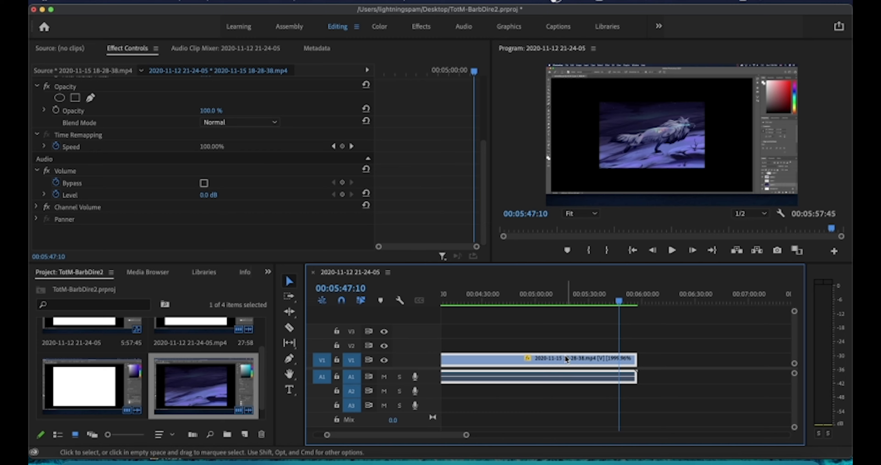
click(545, 295)
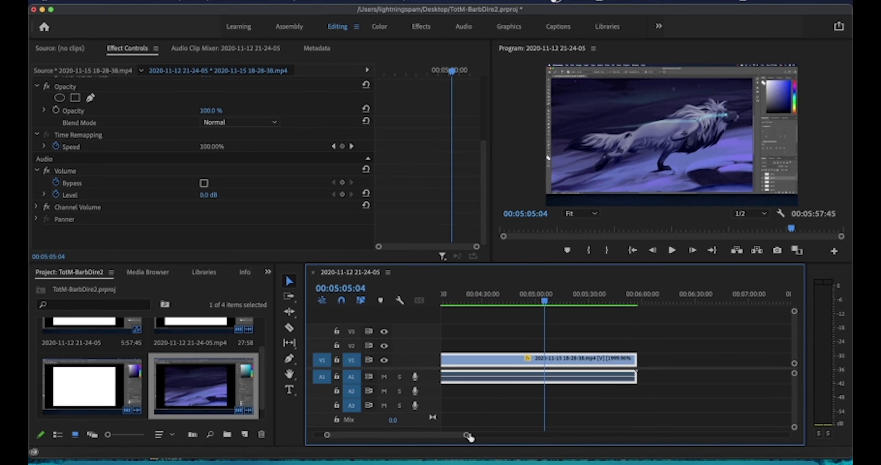
drag(467, 435, 409, 435)
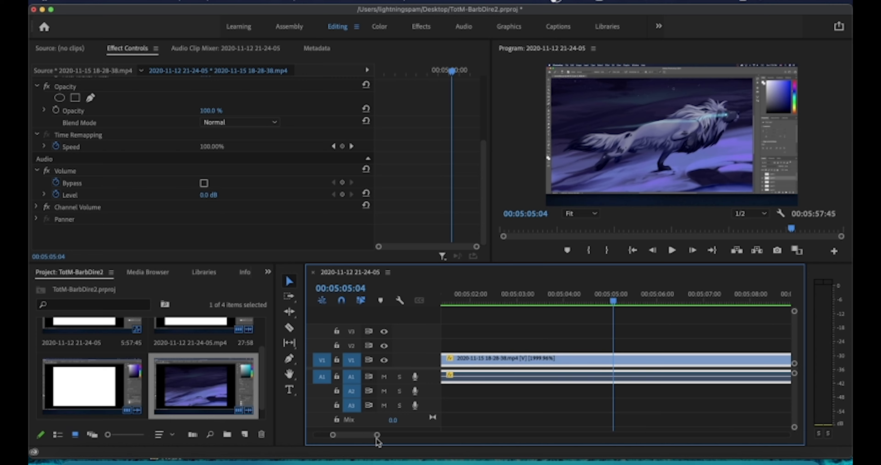
drag(377, 435, 484, 439)
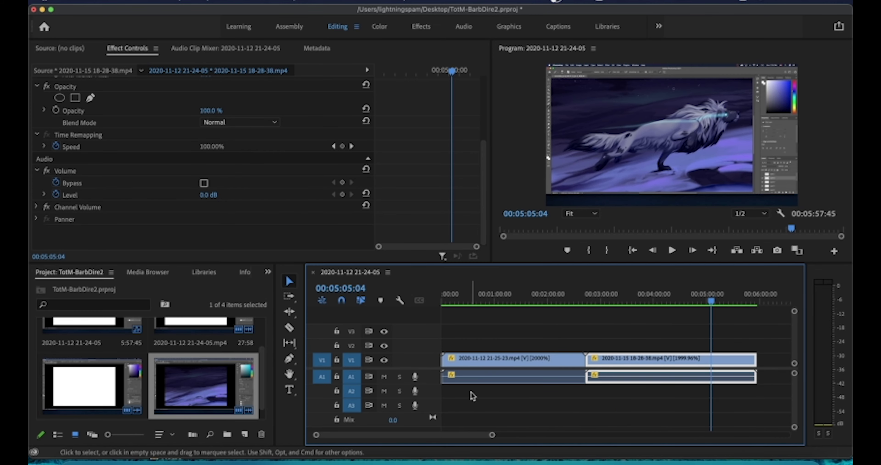
click(384, 378)
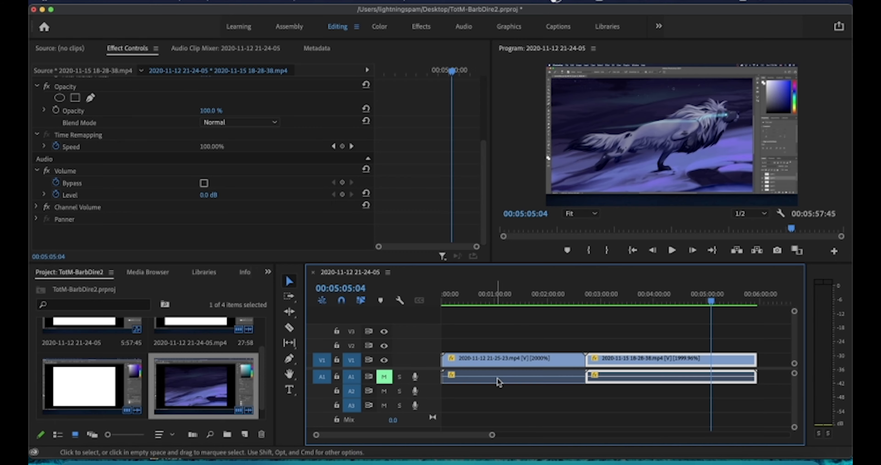
Preview the sequence's ending from about 00:05:45 and place the playhead at about 00:05:52 for the start of a fade.
drag(583, 296, 419, 291)
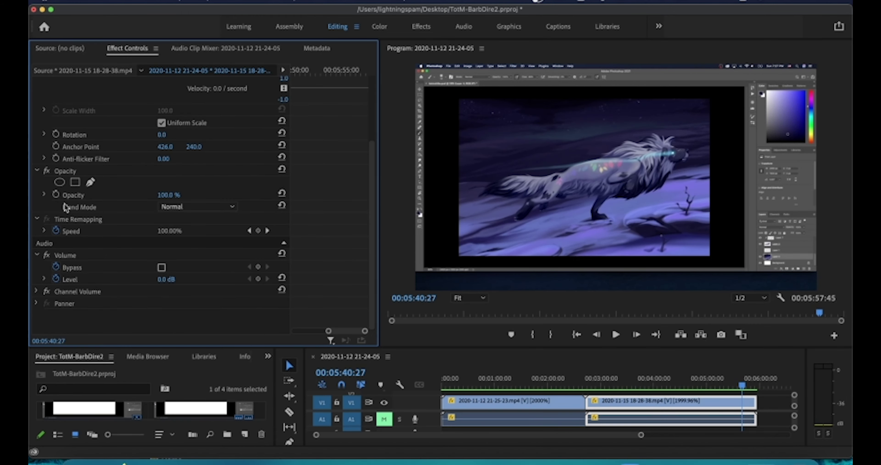
mouse_move(743, 384)
mouse_down()
mouse_move(592, 384)
mouse_move(751, 379)
mouse_move(743, 377)
mouse_move(746, 385)
mouse_up()
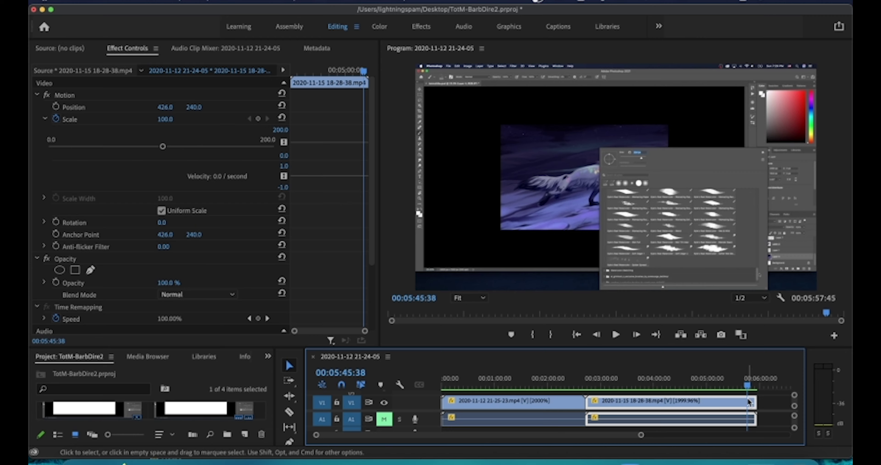
key(space)
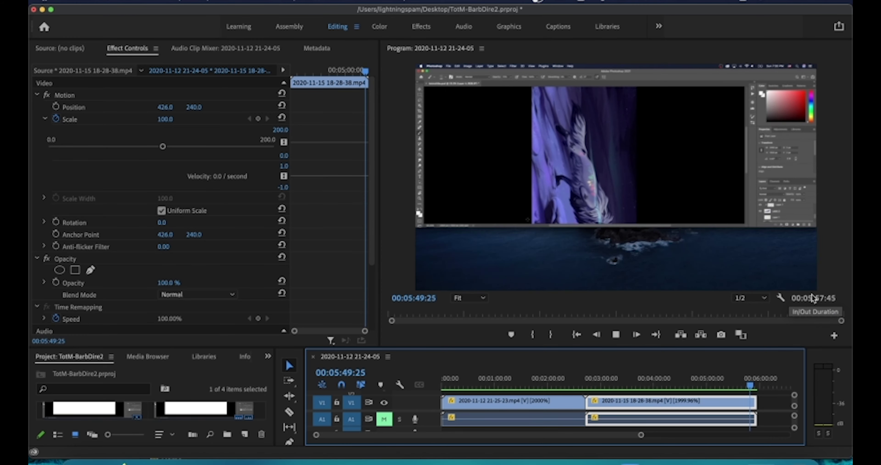
key(space)
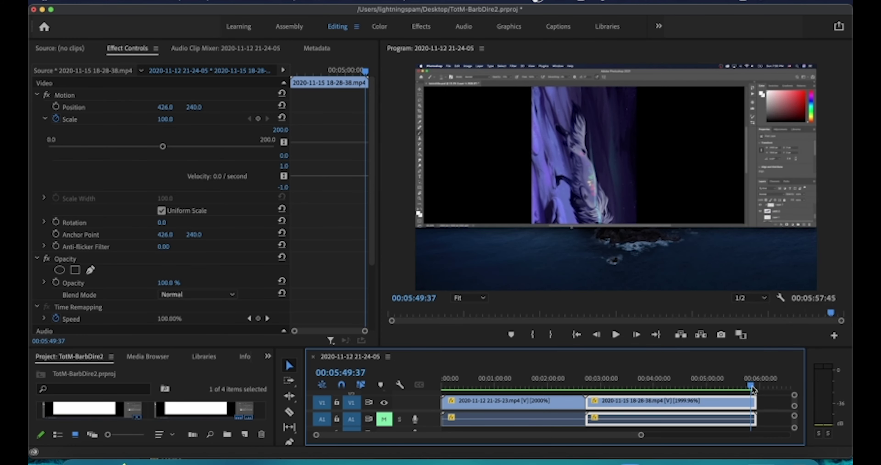
drag(752, 389, 755, 392)
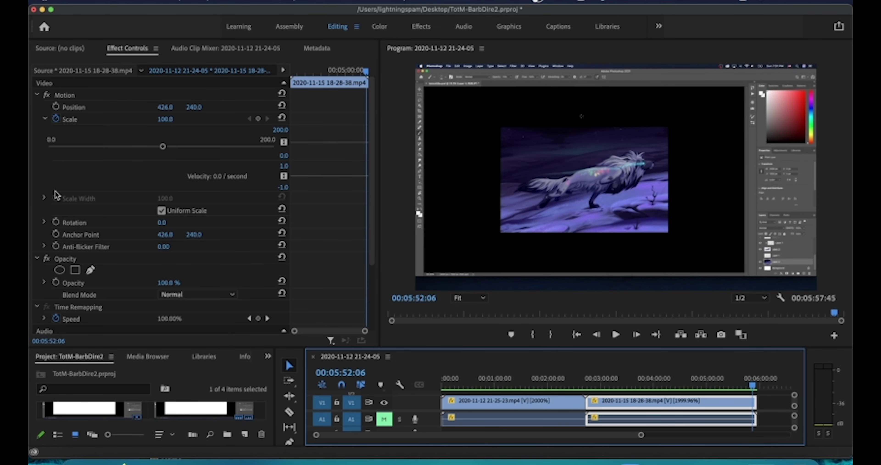
click(46, 118)
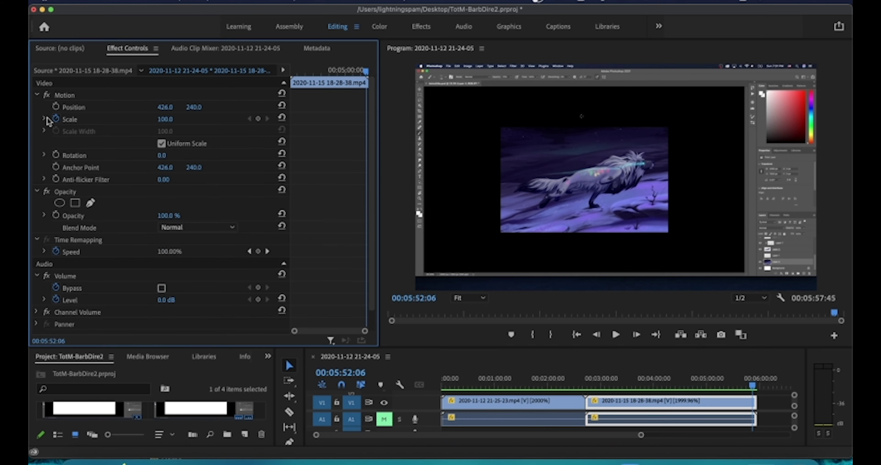
click(44, 215)
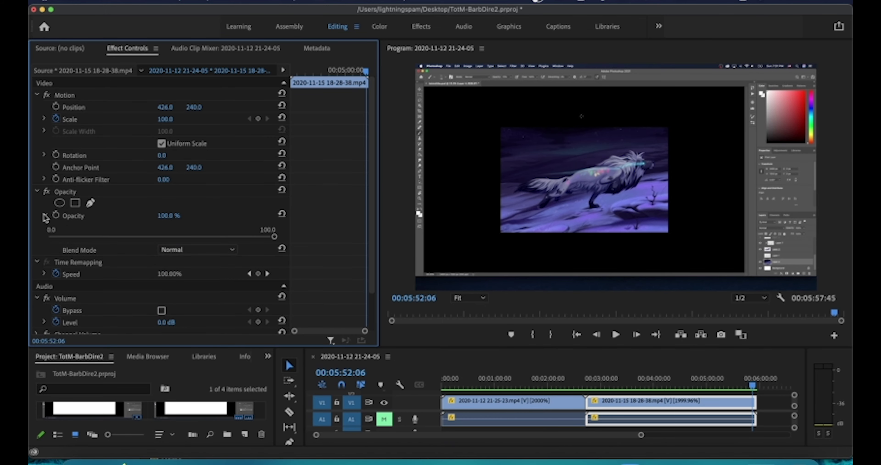
click(56, 215)
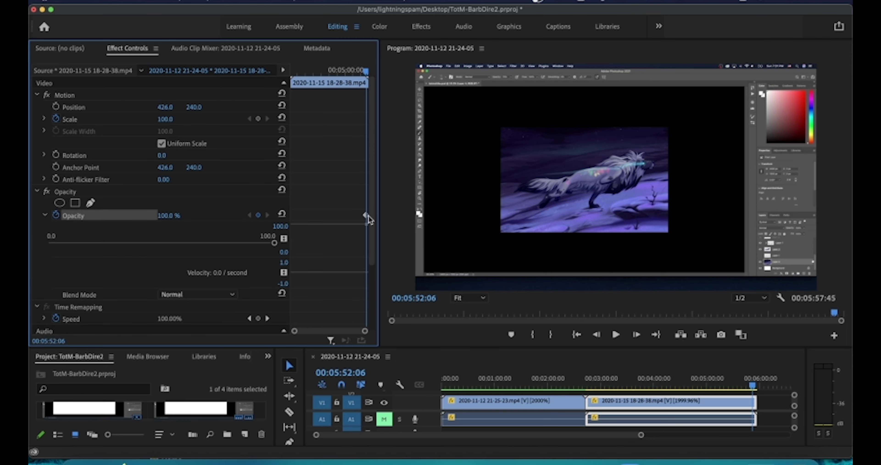
drag(294, 331, 320, 333)
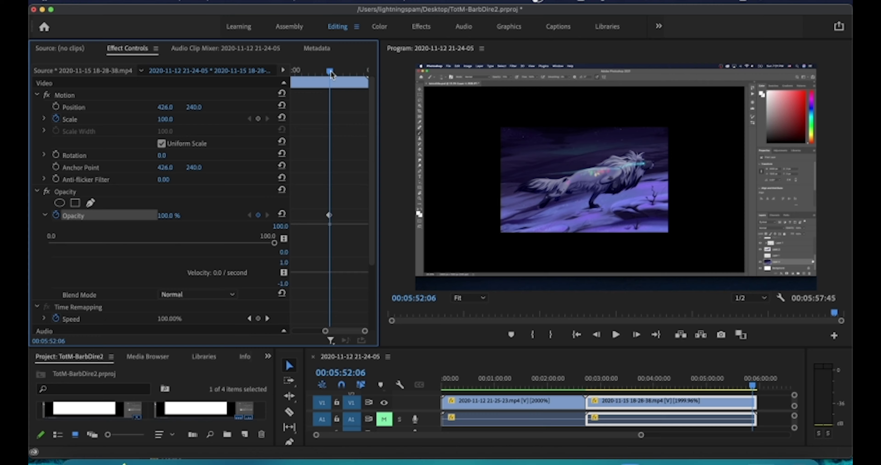
drag(331, 71, 365, 70)
drag(332, 76, 373, 72)
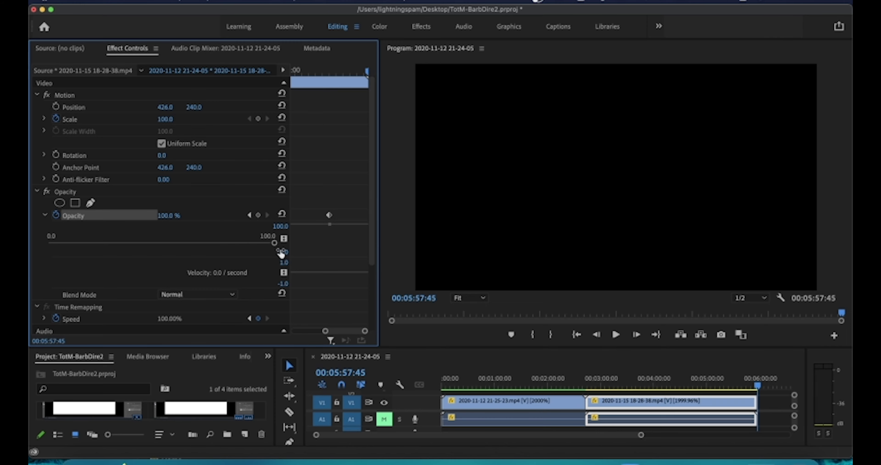
drag(274, 243, 47, 244)
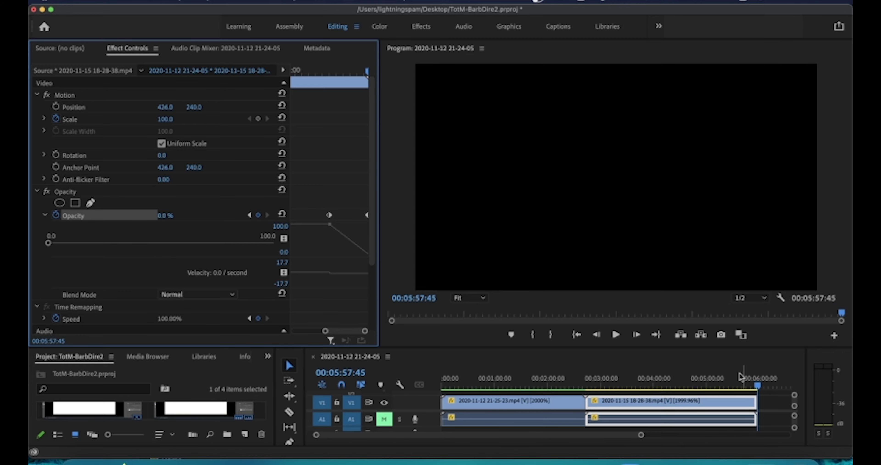
Render the sequence again with Render In to Out and stop the playback that starts when rendering finishes.
click(212, 2)
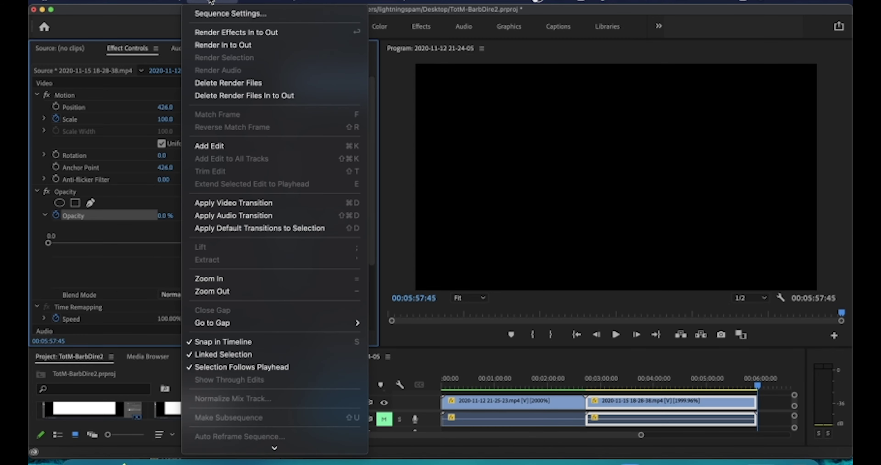
click(220, 43)
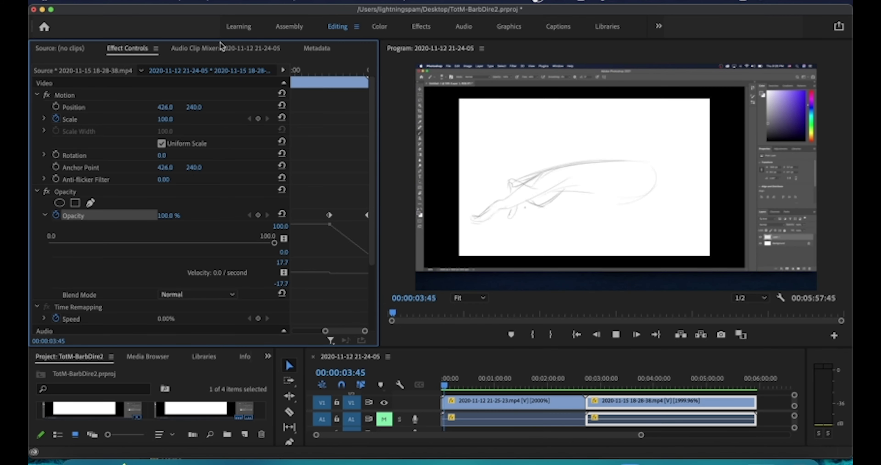
key(space)
key(d)
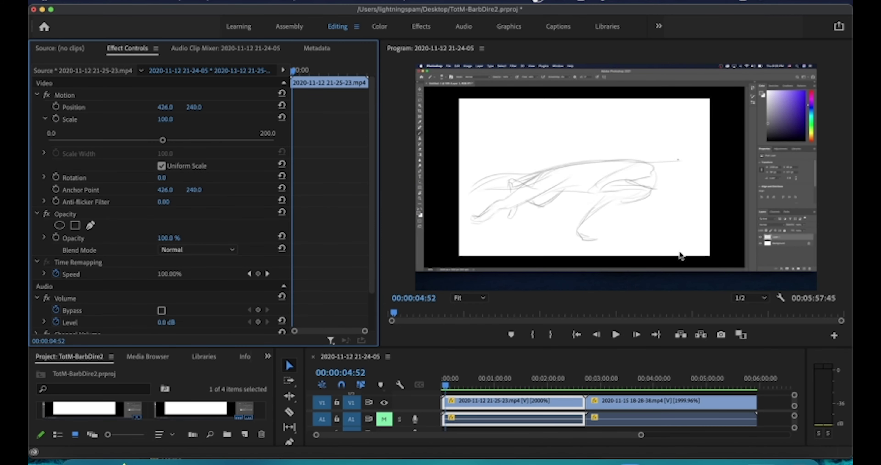
Play the sequence from about 00:05:43 to its end to check the opacity fade-out.
click(745, 385)
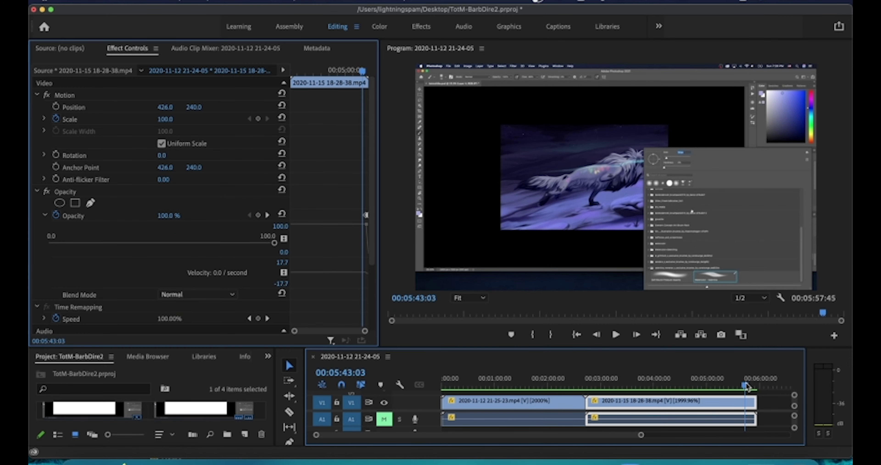
key(super+space)
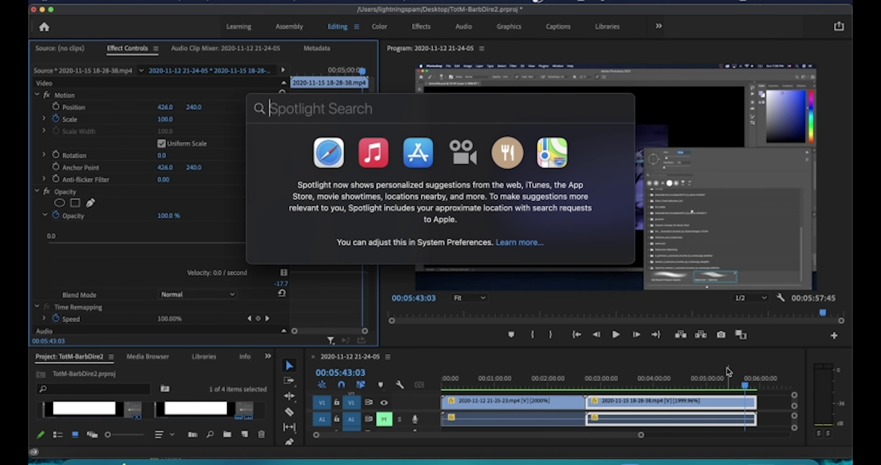
key(Escape)
key(super+z)
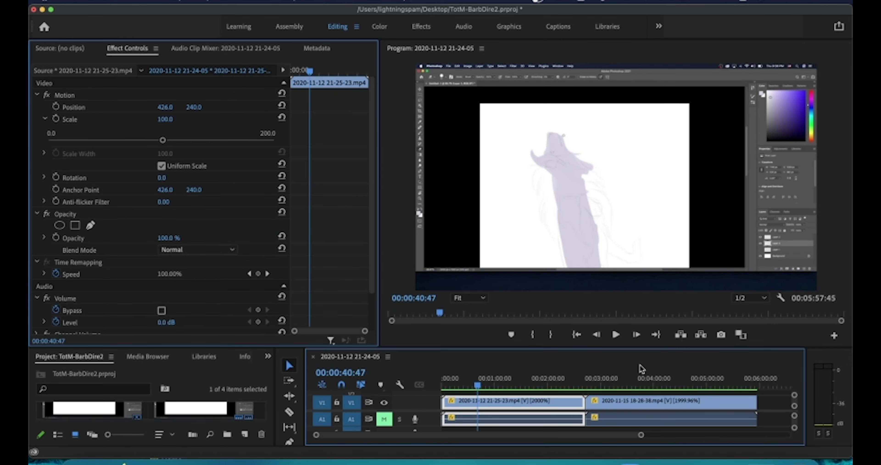
key(super+shift+z)
click(746, 382)
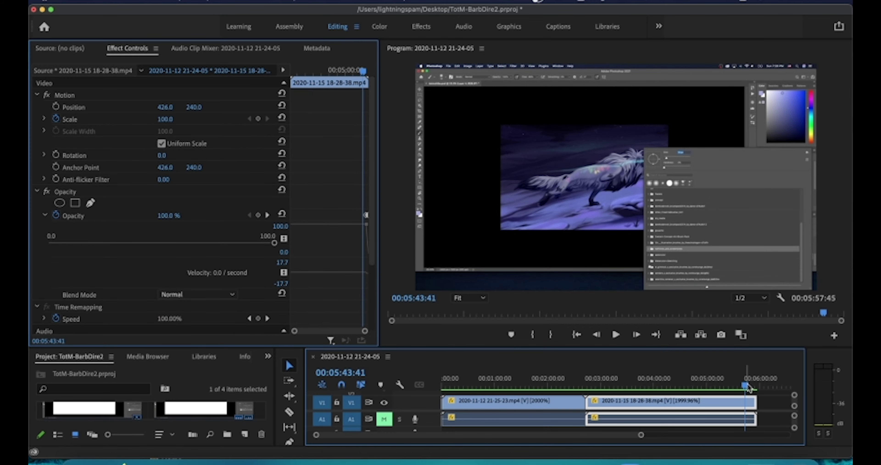
key(space)
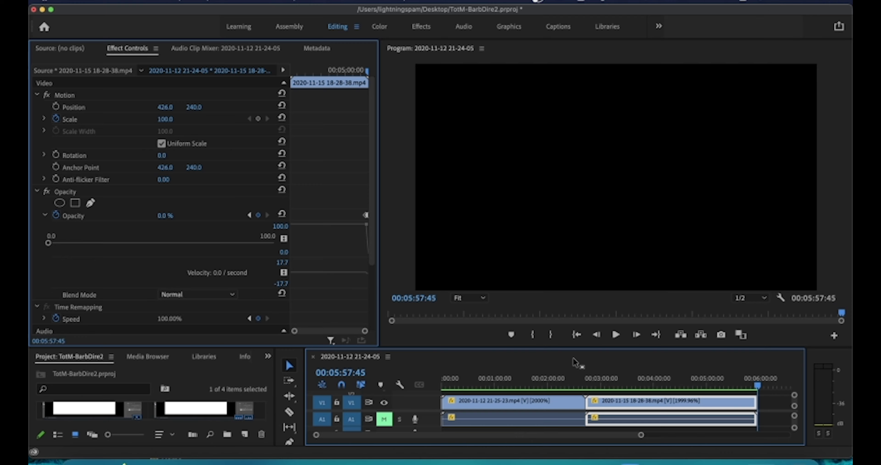
click(565, 386)
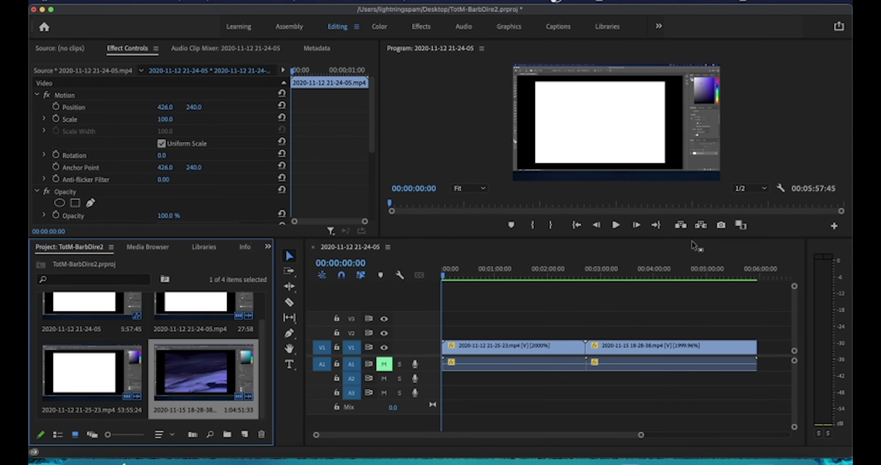
Import the art image, the Eternal Garden MP3 and YoutubeEndCard.png from the Tutorial Video folder on the Desktop.
click(131, 1)
click(131, 2)
click(129, 2)
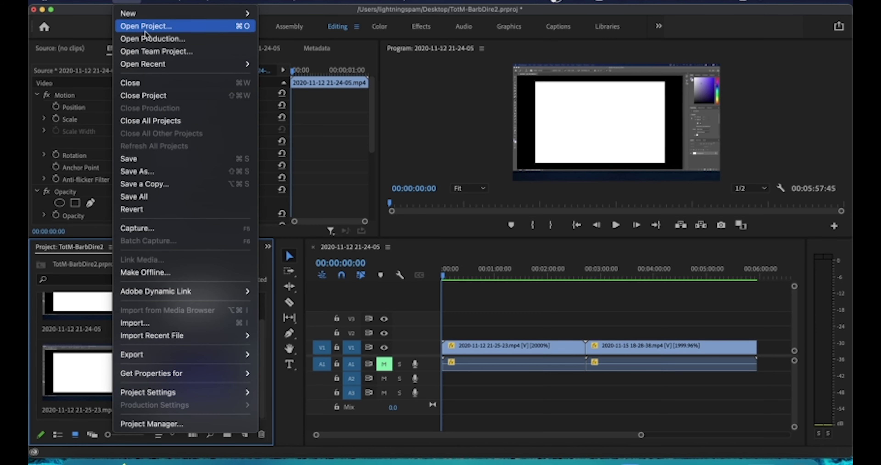
click(135, 124)
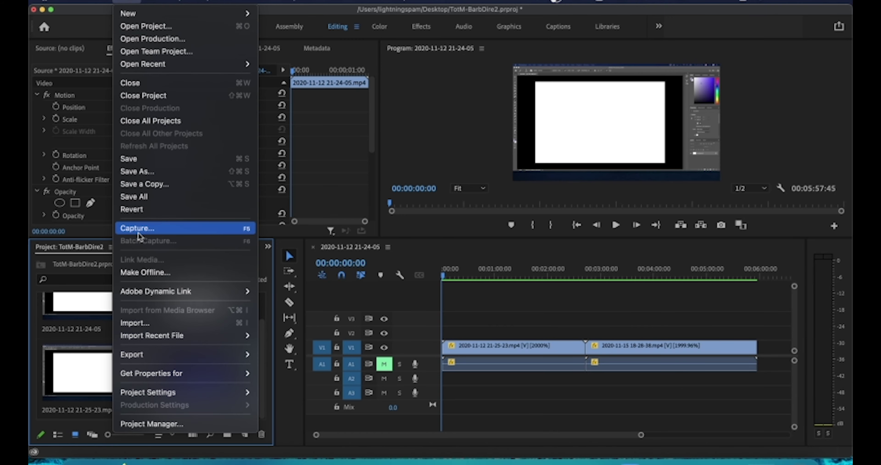
click(145, 323)
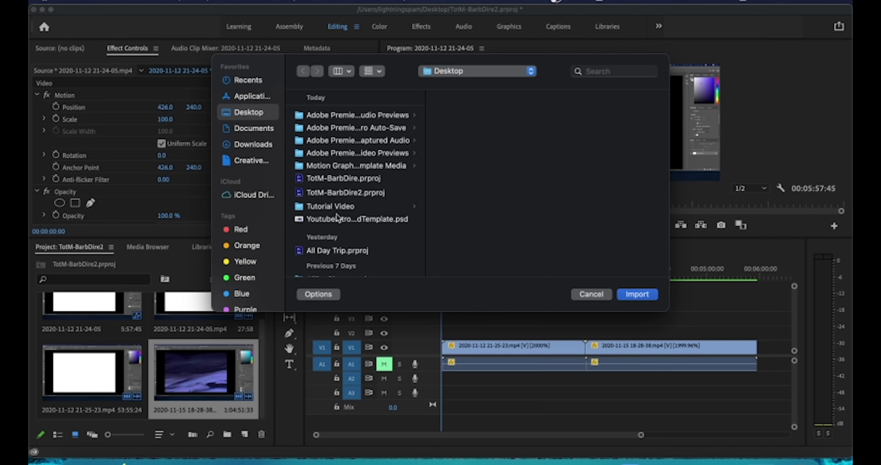
click(331, 207)
click(479, 163)
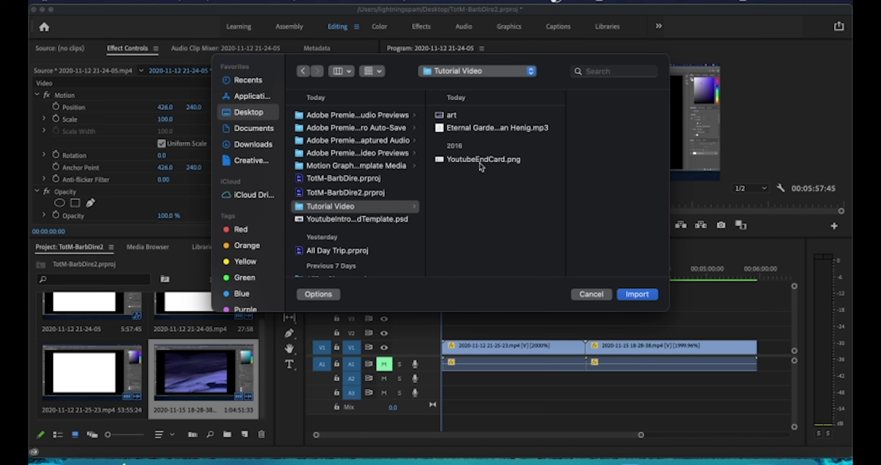
shift+click(453, 118)
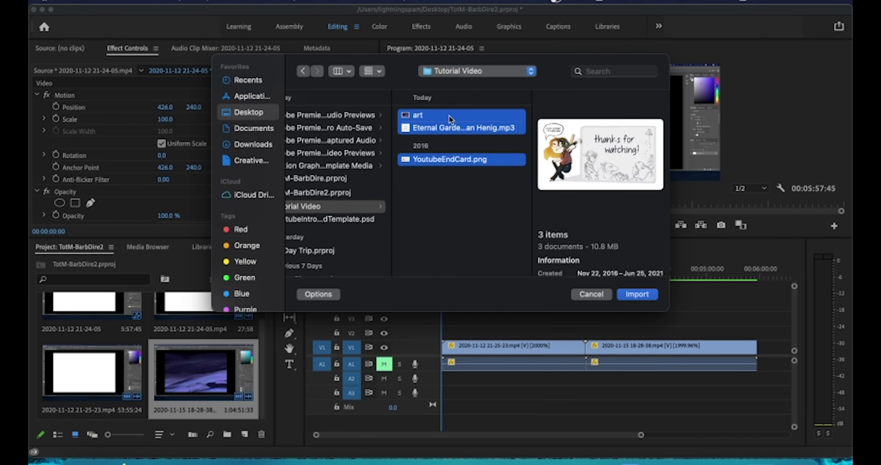
click(637, 294)
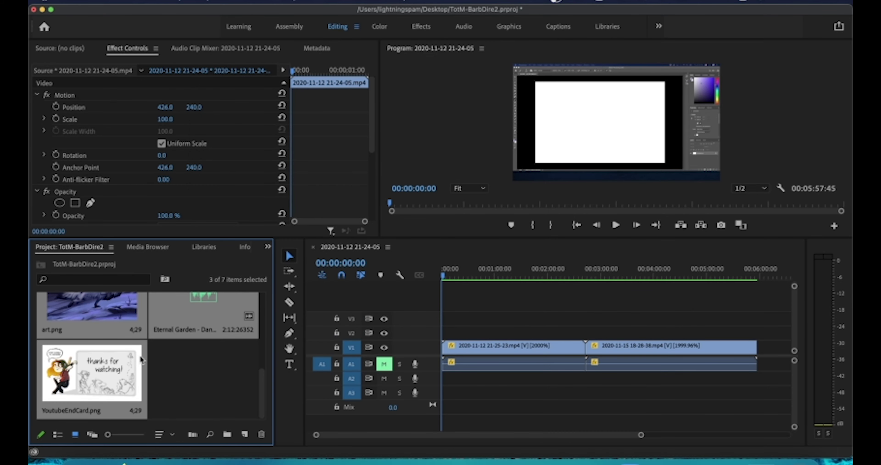
drag(109, 322, 769, 353)
drag(639, 437, 560, 436)
drag(457, 436, 576, 435)
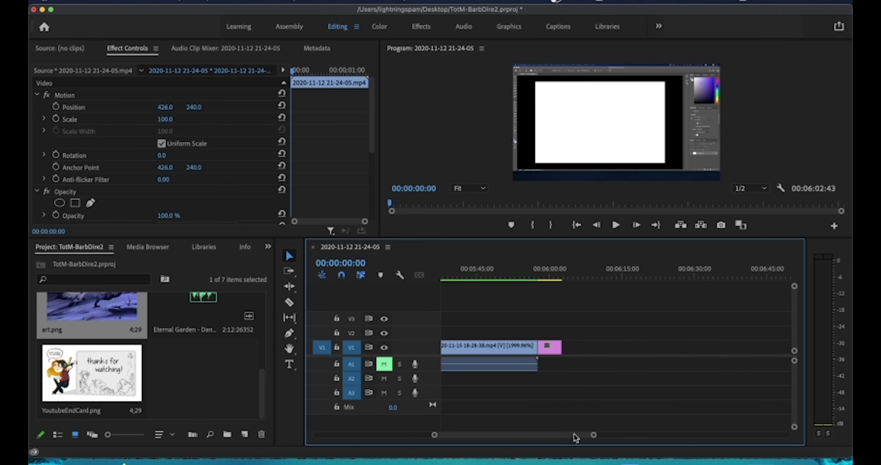
Scale art.png down to 34.9 so the whole artwork fits the frame, and keyframe that scale at the clip's start.
drag(536, 274, 549, 278)
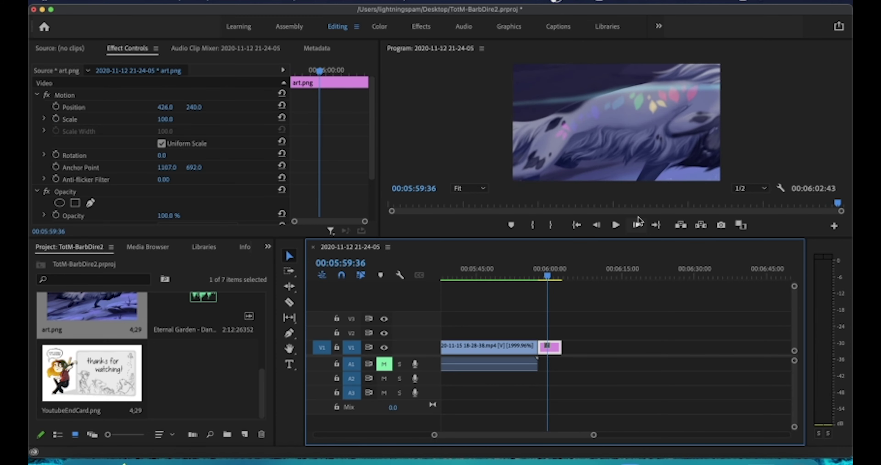
drag(642, 236, 642, 295)
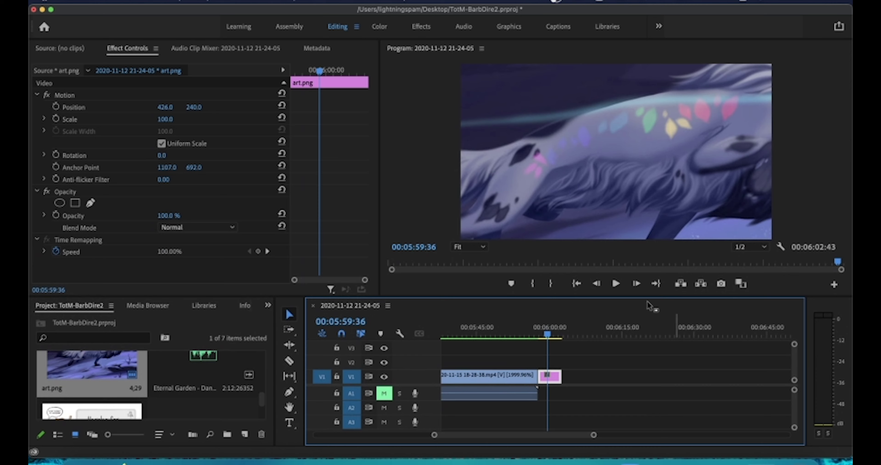
drag(320, 71, 292, 71)
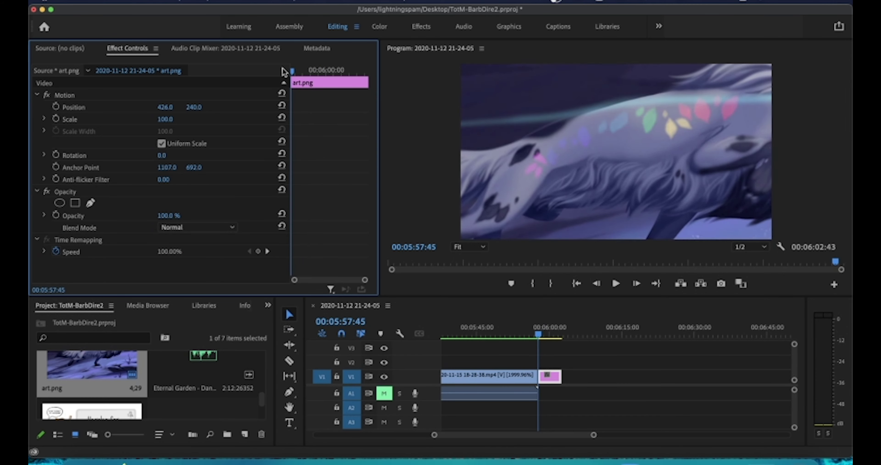
click(44, 119)
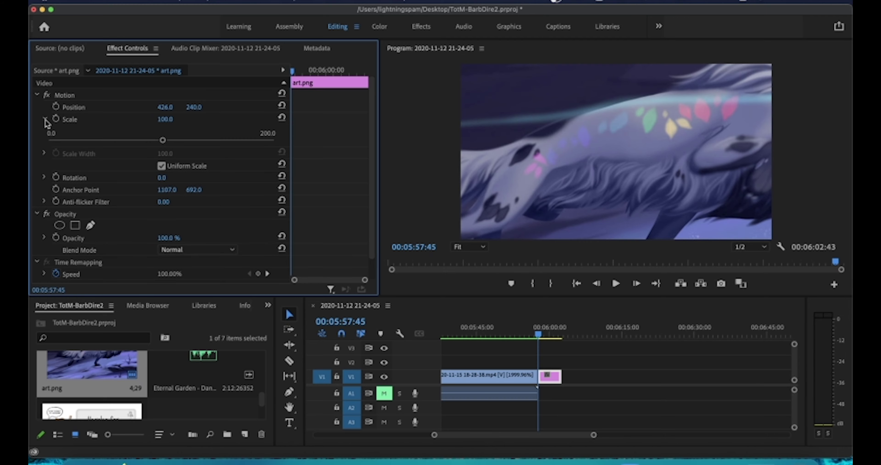
drag(161, 141, 87, 148)
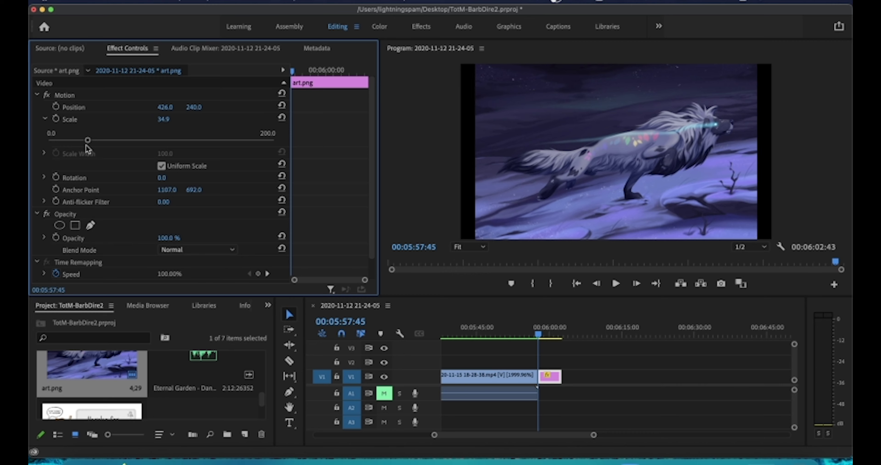
click(56, 120)
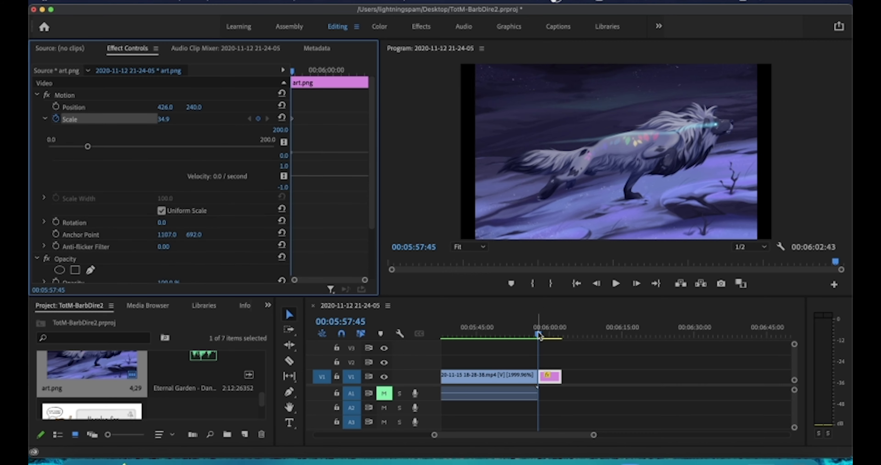
Render the sequence with Render In to Out after resizing the artwork, and stop the playback that follows.
drag(539, 334, 548, 319)
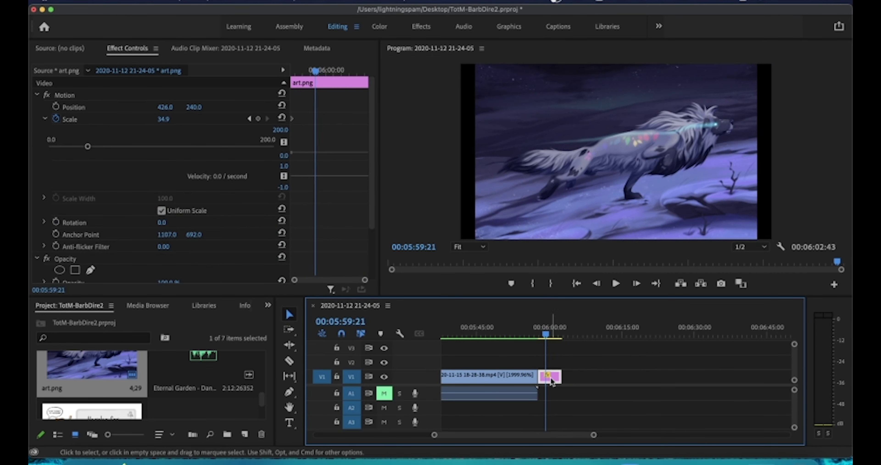
drag(316, 73, 285, 73)
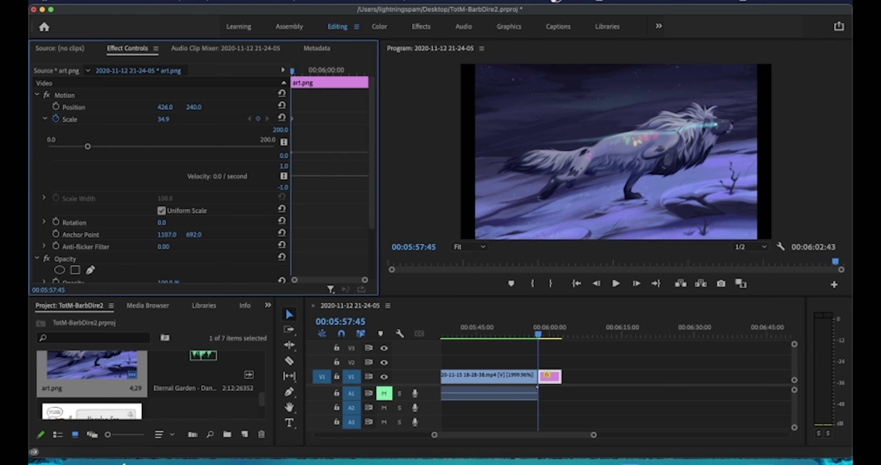
click(205, 1)
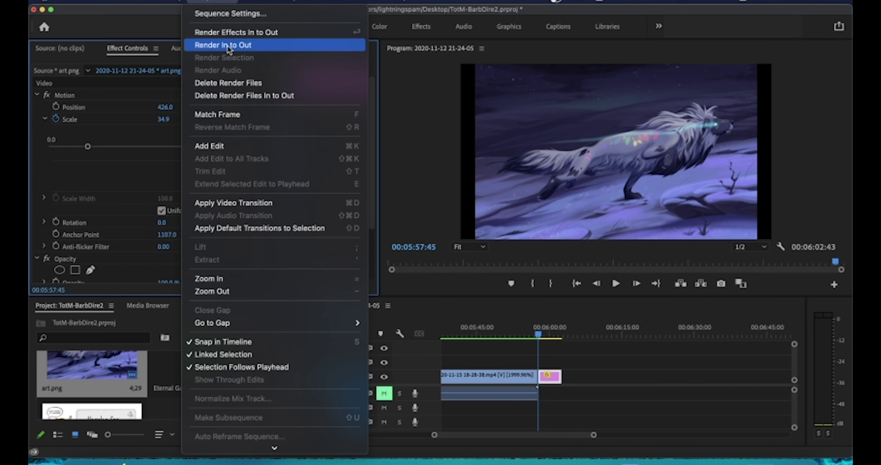
click(229, 46)
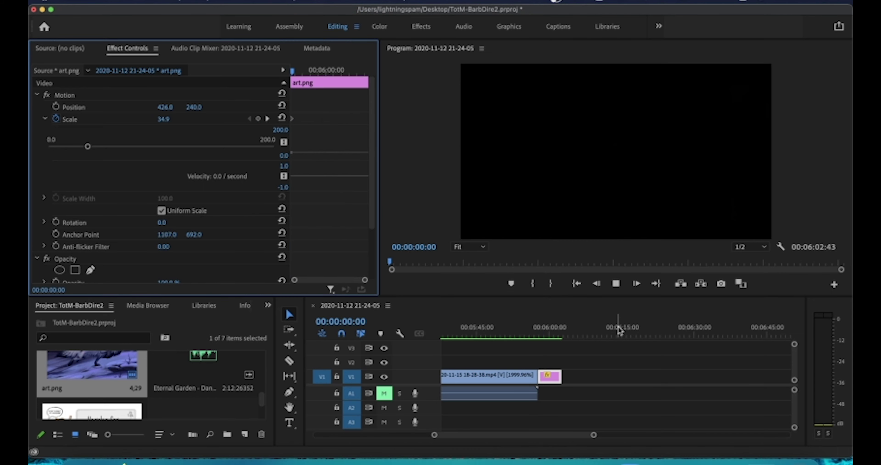
click(617, 284)
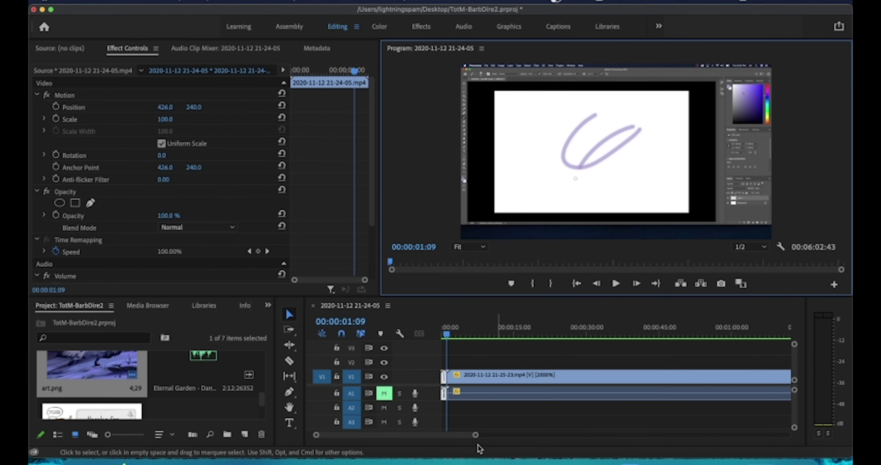
Set the opacity of the art.png clip to 0% with the playhead at its first frame, 00:05:57:45.
drag(475, 436, 581, 435)
click(617, 327)
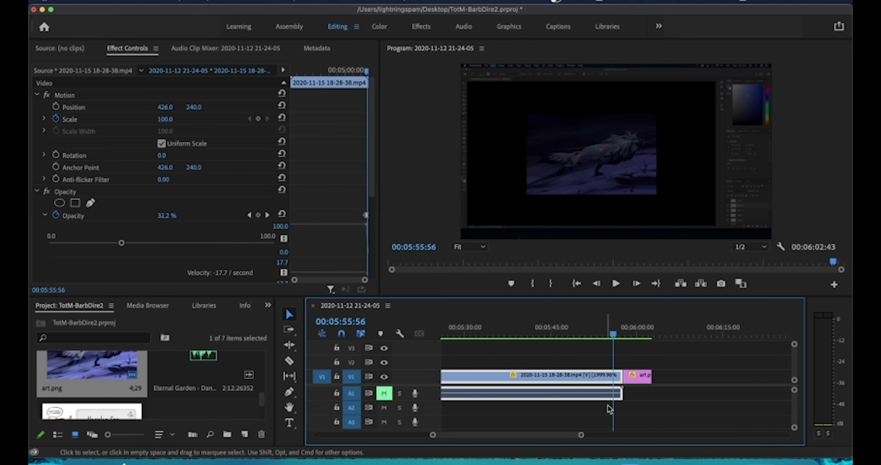
click(638, 375)
drag(302, 70, 292, 70)
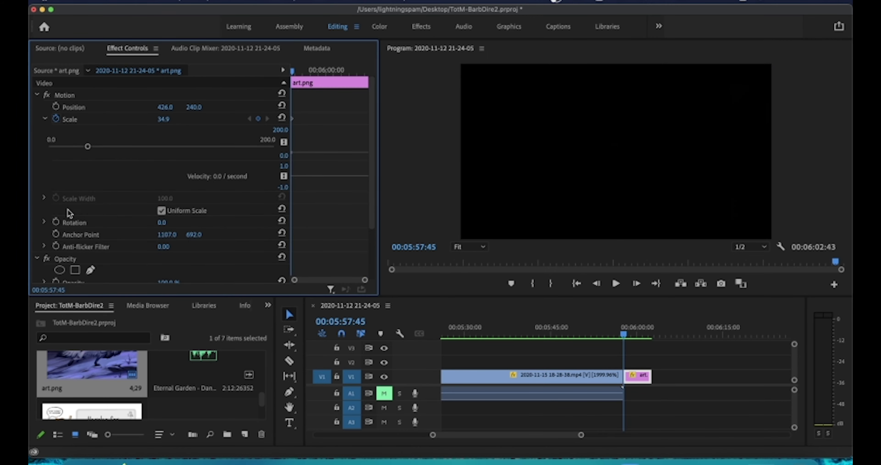
scroll(131, 244, down, 3)
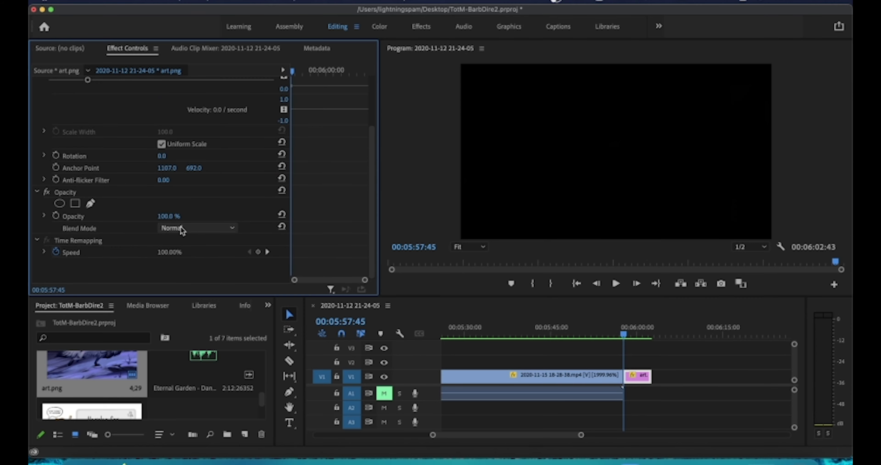
click(44, 215)
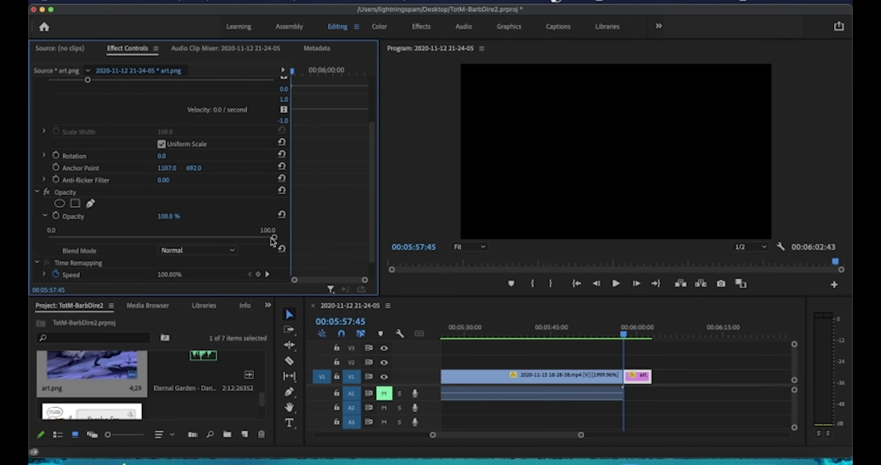
drag(274, 240, 47, 238)
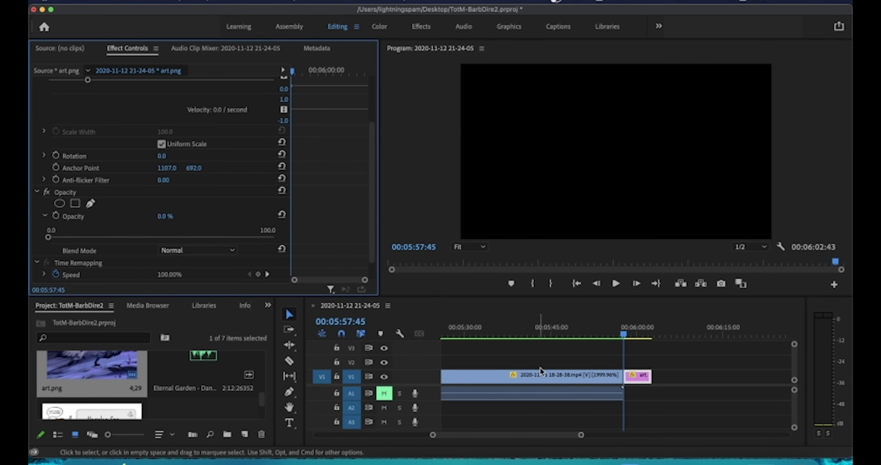
Create a fade-in on art.png with opacity keyframes of 0% at the clip's start and 100% at 00:05:58:53.
drag(580, 435, 547, 437)
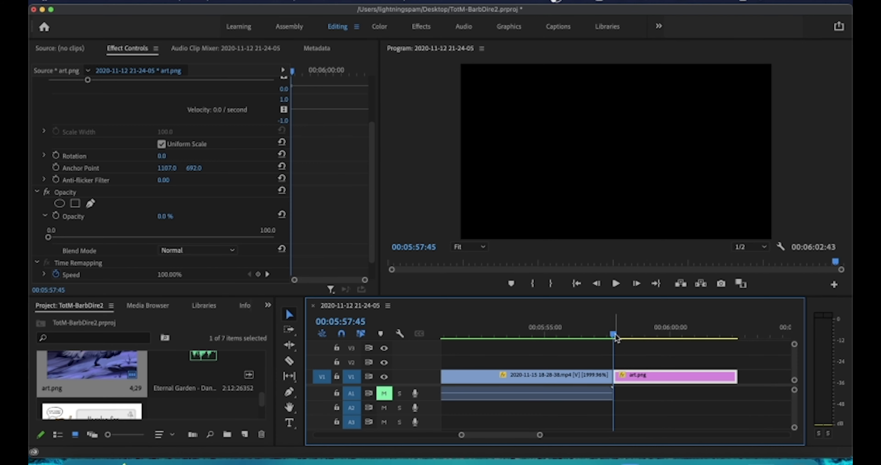
mouse_move(614, 333)
mouse_down()
mouse_move(722, 331)
mouse_move(634, 332)
mouse_move(621, 342)
mouse_up()
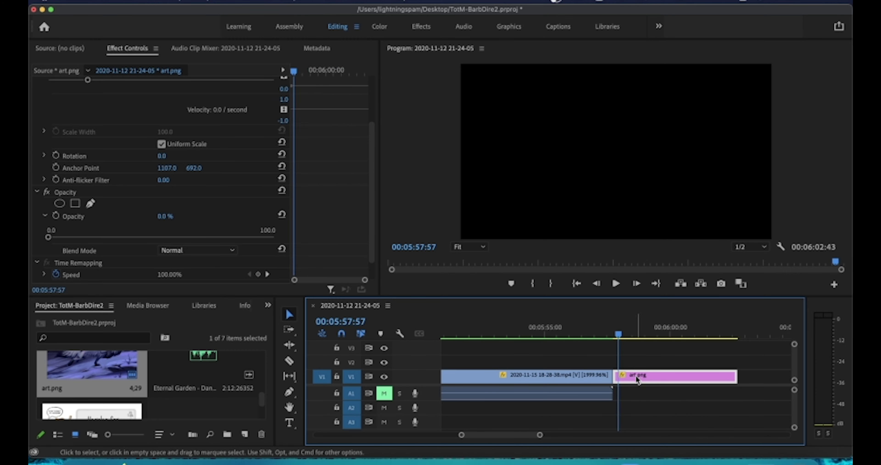
drag(294, 77, 290, 75)
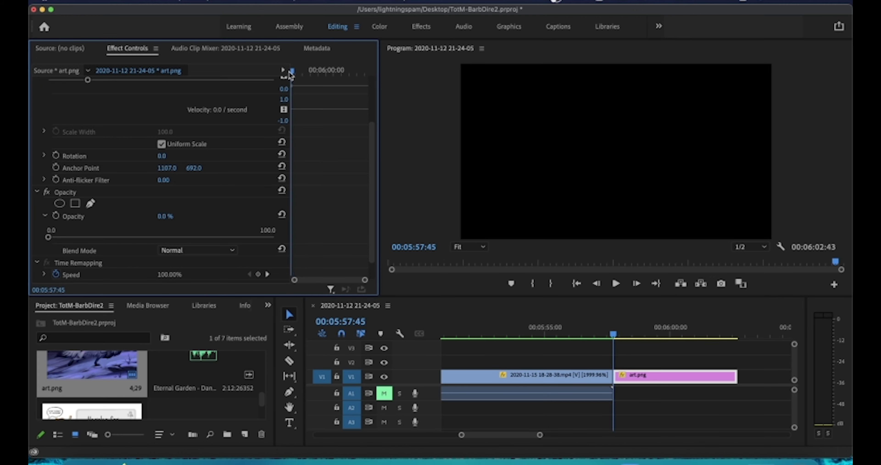
click(56, 215)
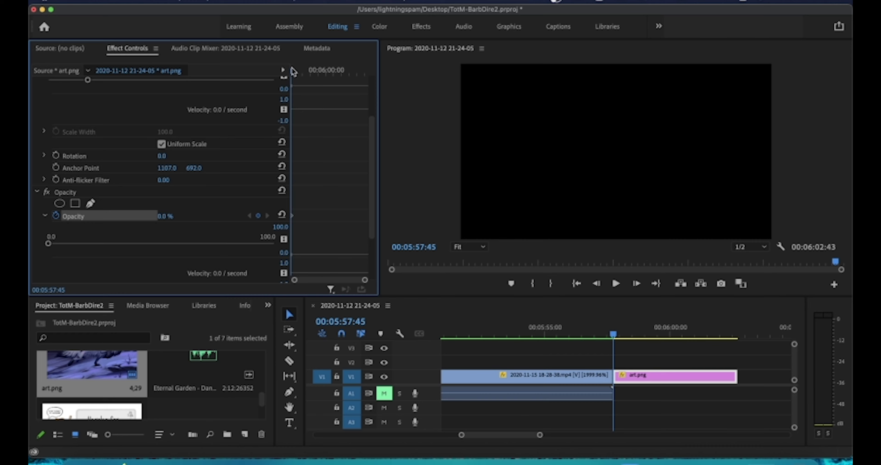
drag(294, 74, 312, 75)
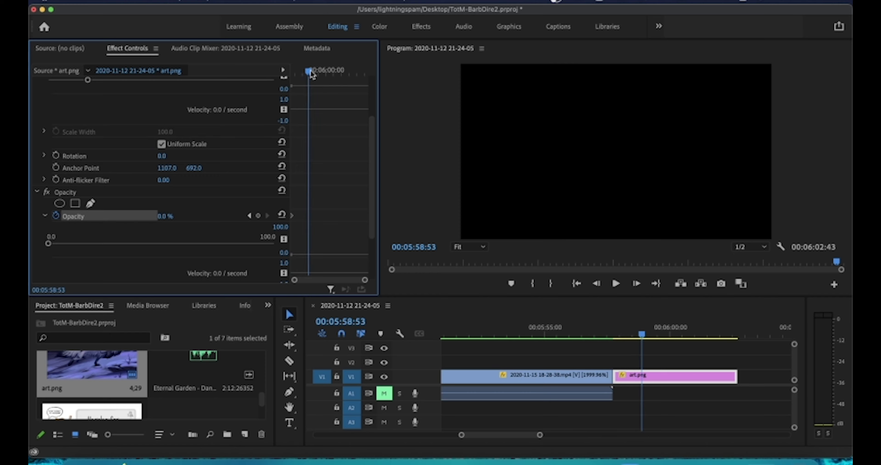
drag(50, 244, 274, 243)
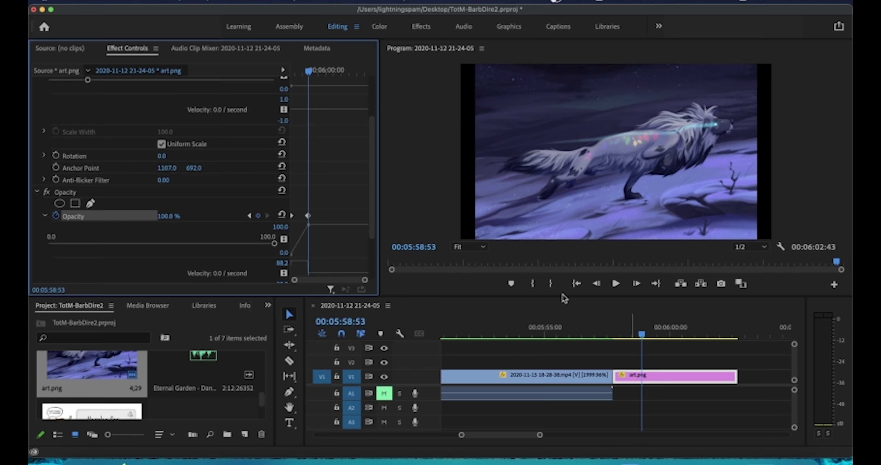
Render the sequence In to Out and play its ending from about 00:05:53 to check the artwork's fade-in.
click(195, 1)
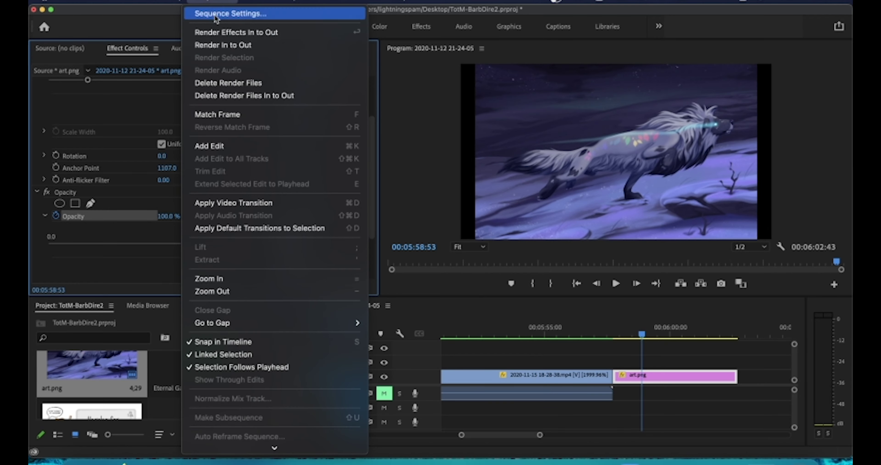
click(226, 46)
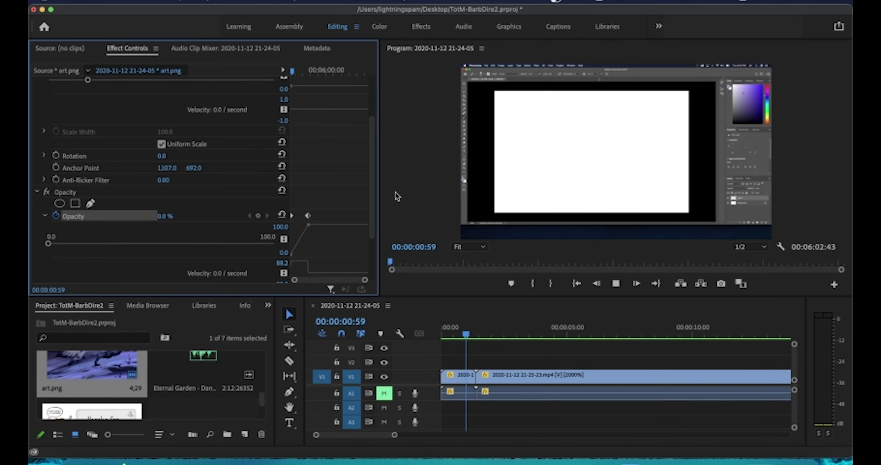
drag(395, 435, 574, 443)
click(687, 330)
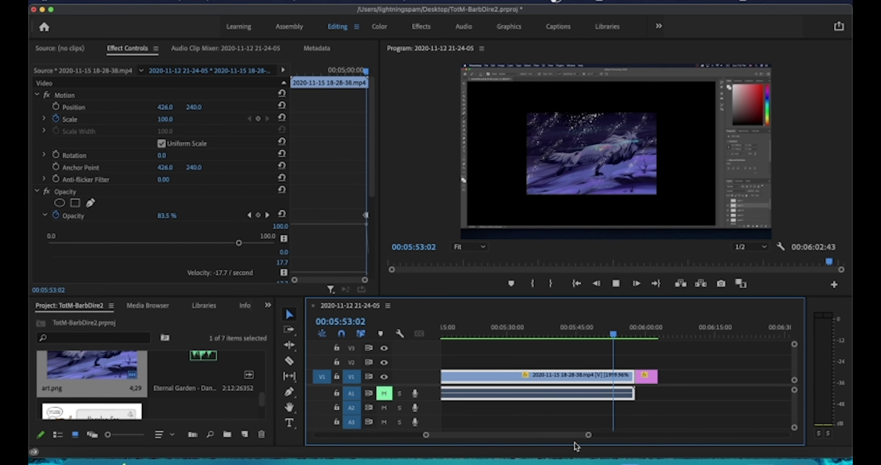
key(space)
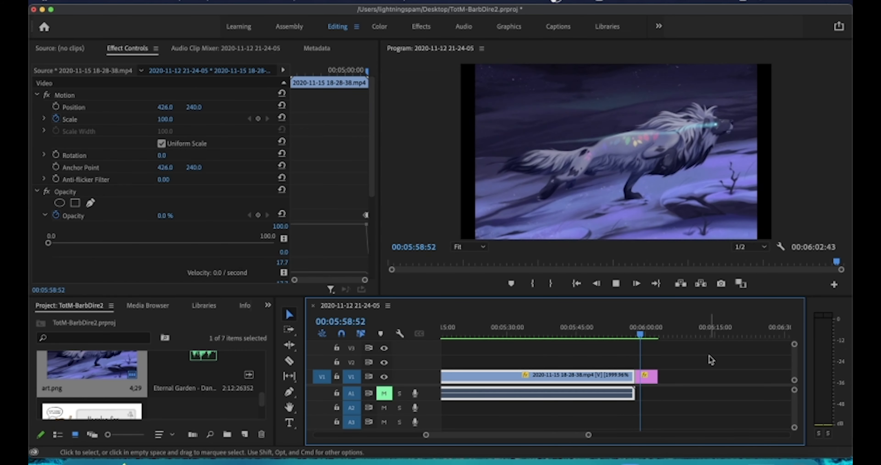
click(615, 283)
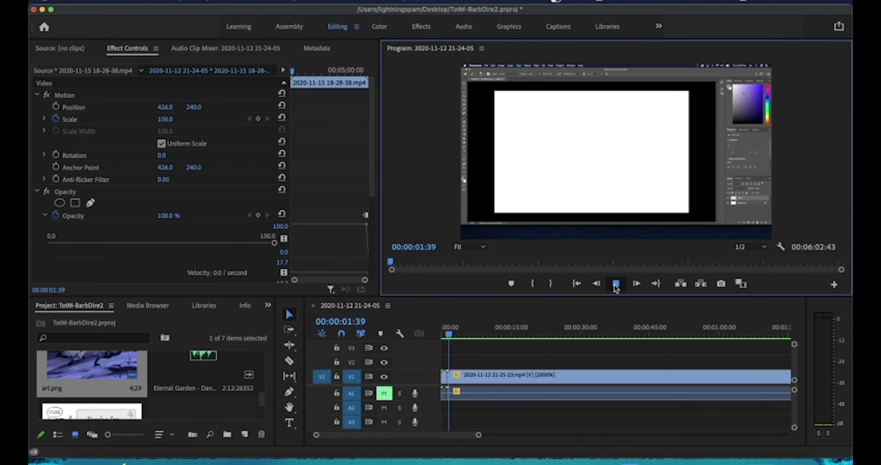
Extend the end of the art.png clip on V1 to 00:06:04:56 so the artwork stays on screen longer.
click(550, 375)
drag(479, 434, 540, 435)
click(552, 325)
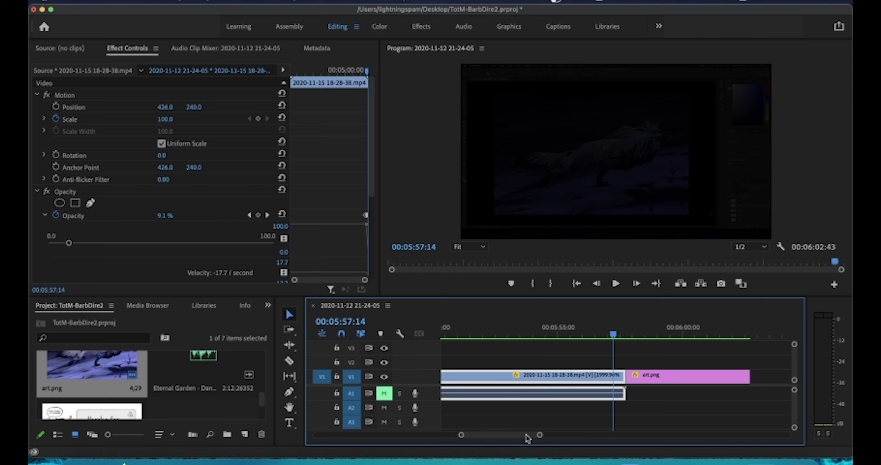
scroll(527, 438, right, 10)
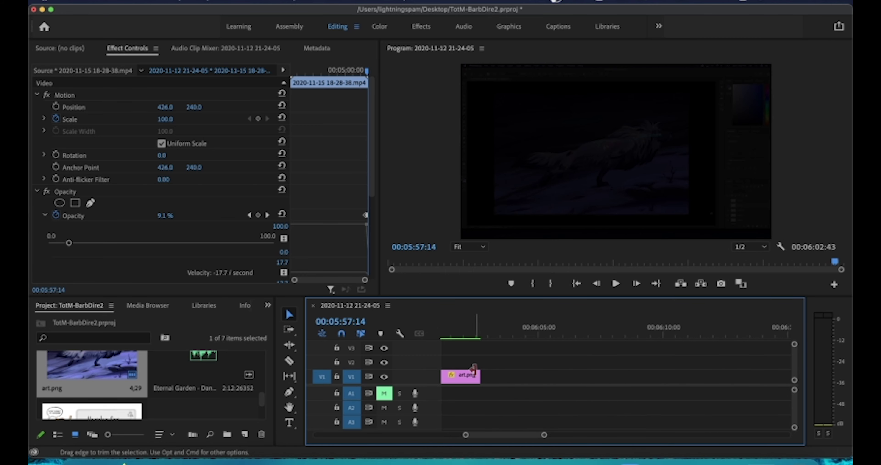
drag(478, 376, 527, 373)
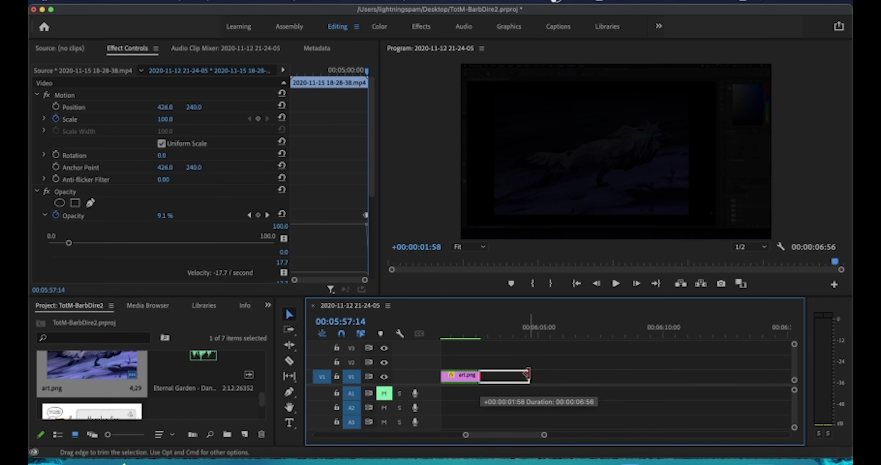
drag(527, 374, 533, 374)
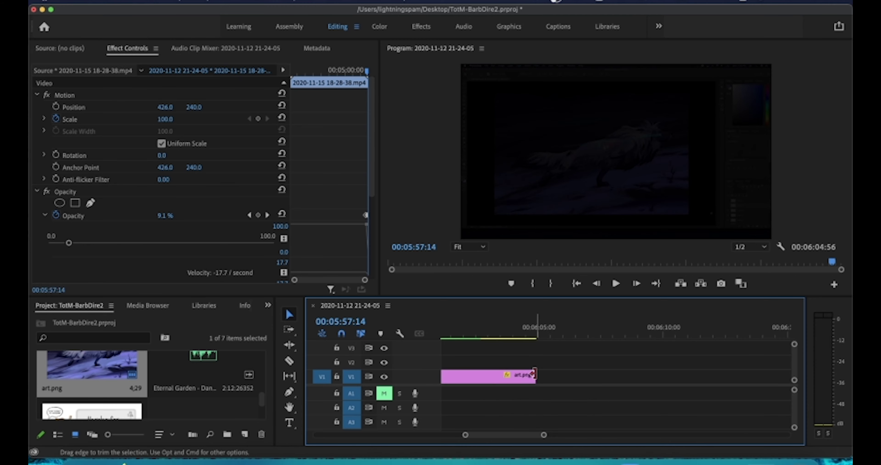
Render the sequence In to Out with the extended artwork clip and stop the resulting playback.
drag(524, 335, 546, 333)
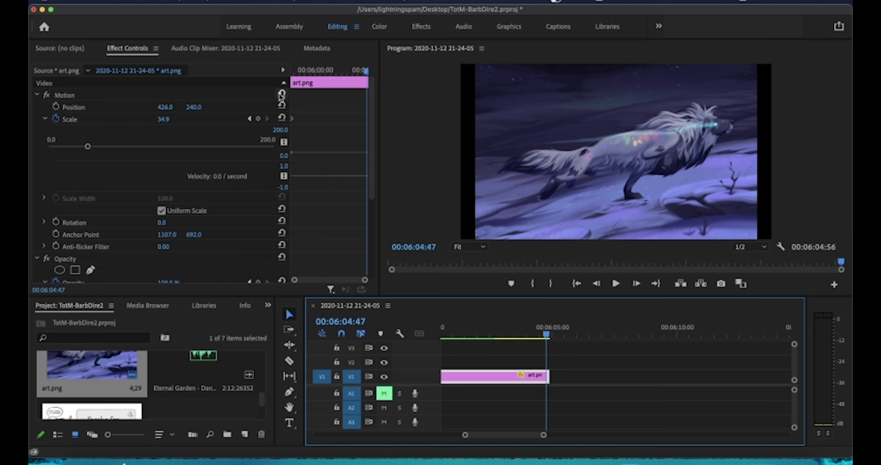
click(201, 2)
click(236, 51)
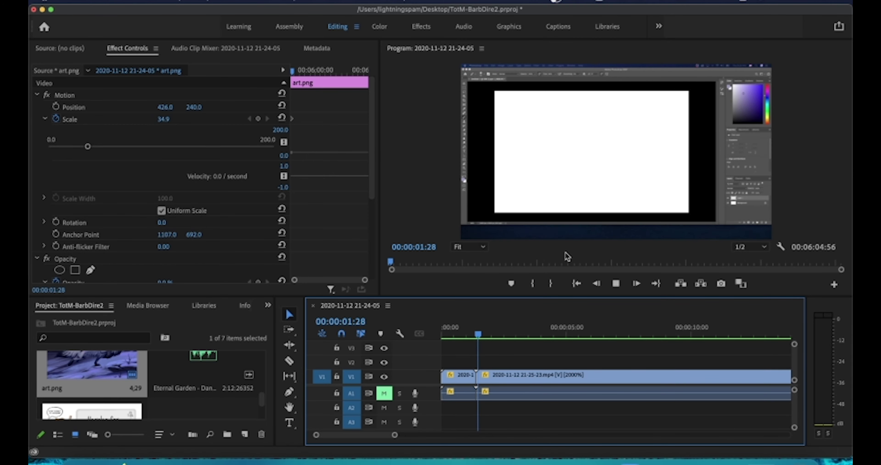
key(space)
Play the sequence from 00:05:53:00 to review the fade-out and the extended artwork shot.
drag(394, 435, 664, 435)
click(554, 328)
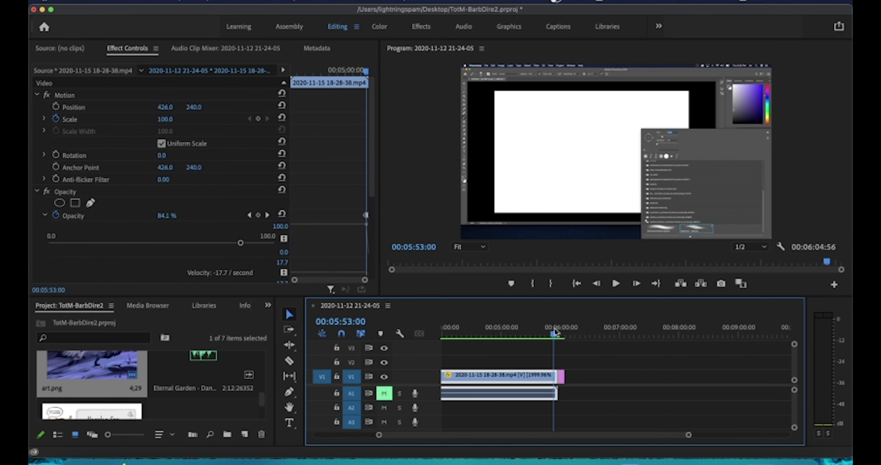
key(space)
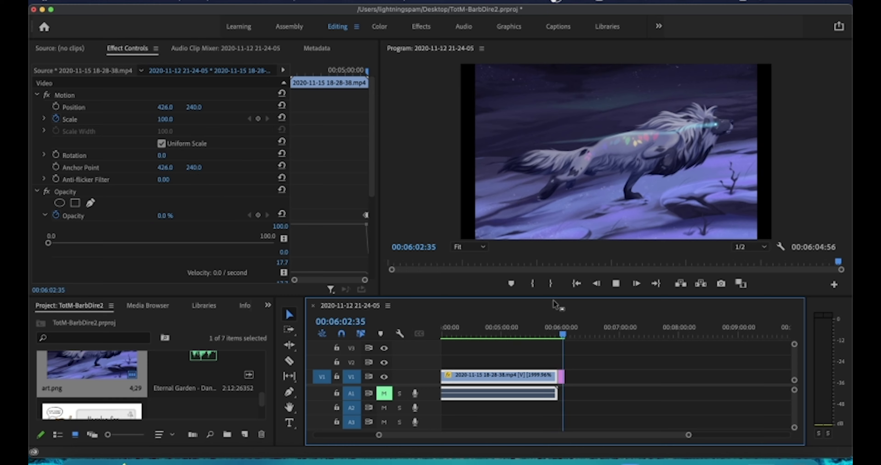
Stop the playback and place YoutubeEndCard.png on V1 directly after the art.png clip.
click(613, 284)
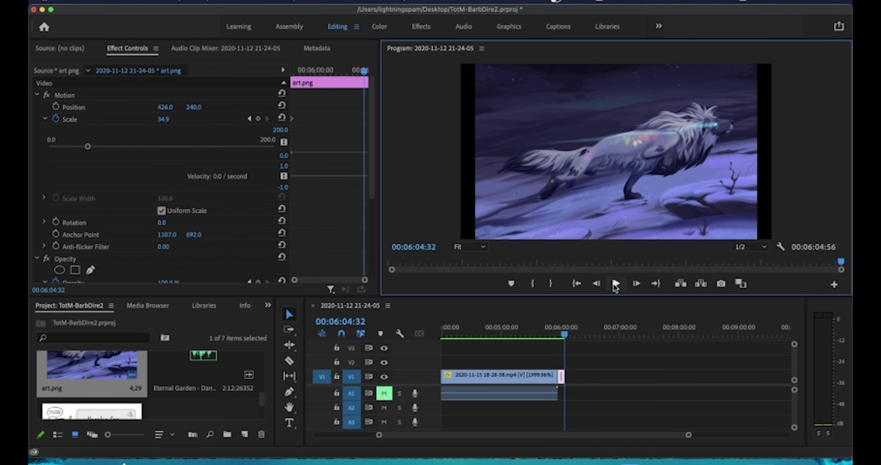
scroll(155, 377, down, 2)
drag(113, 372, 583, 380)
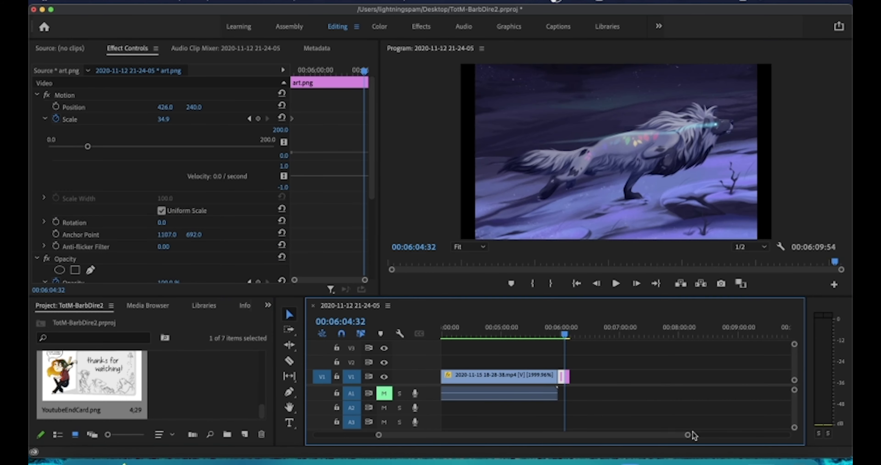
scroll(690, 435, right, 5)
scroll(678, 441, left, 5)
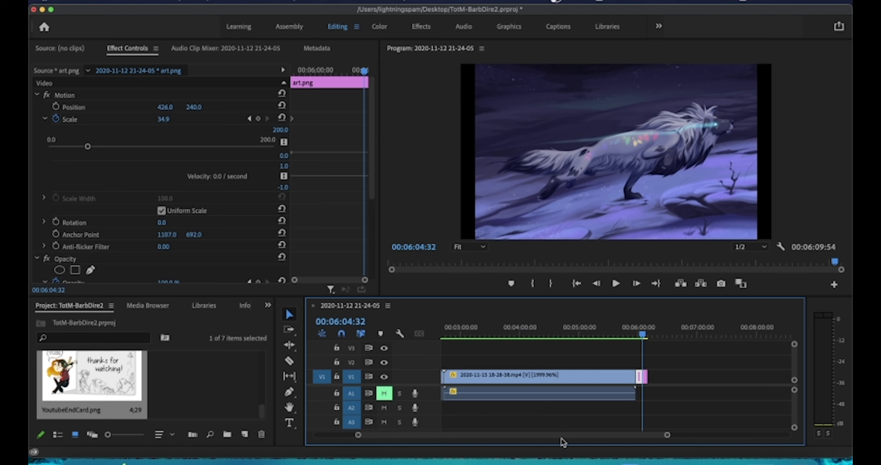
drag(662, 435, 538, 446)
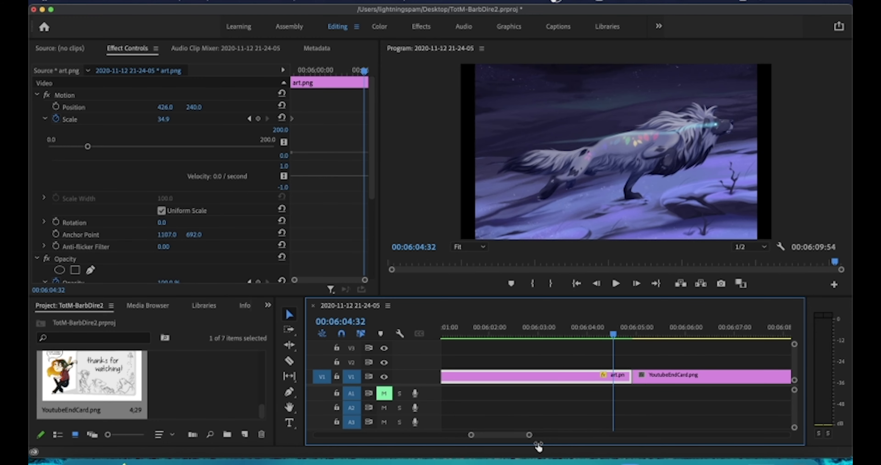
Scale the YoutubeEndCard.png clip to 18.2 from its first frame so the whole card fits the frame.
click(661, 336)
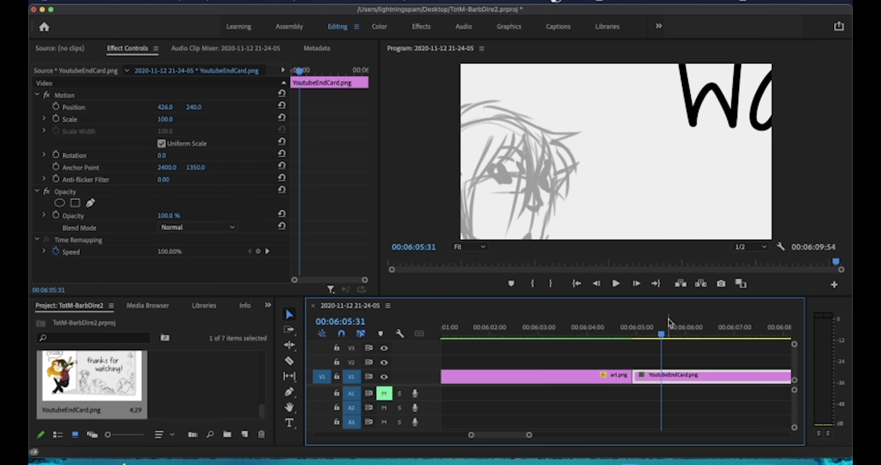
click(293, 66)
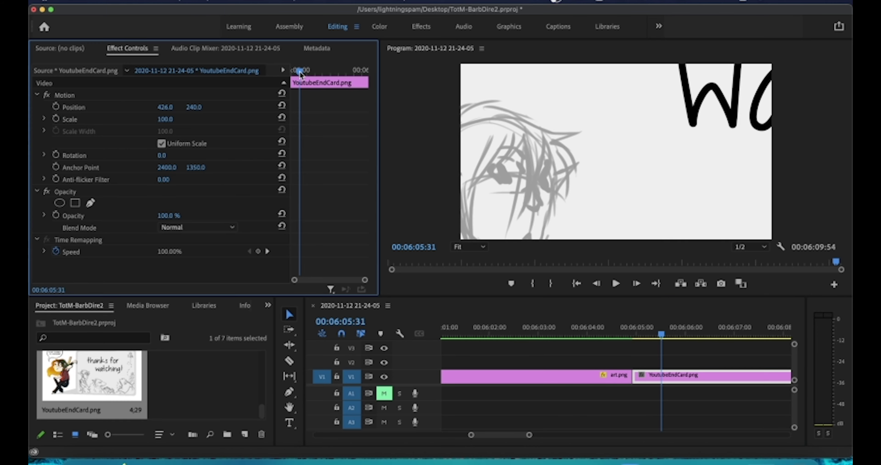
click(45, 119)
drag(129, 141, 69, 140)
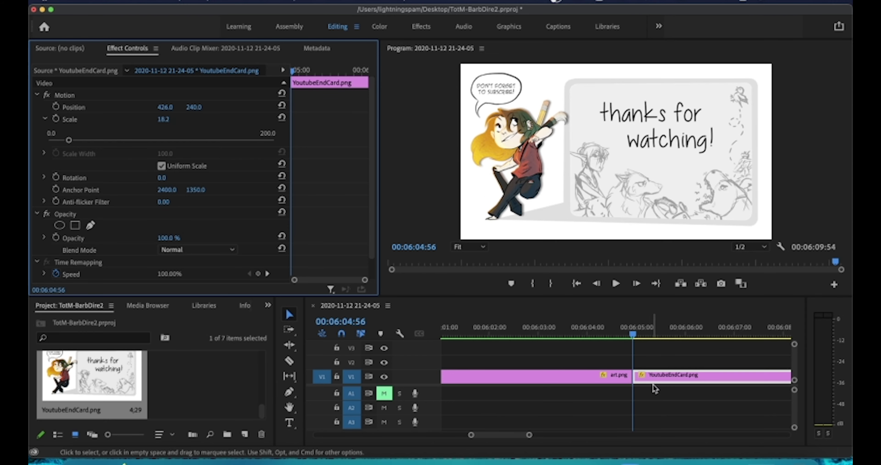
Cut the YoutubeEndCard.png clip from the V1 track.
click(653, 377)
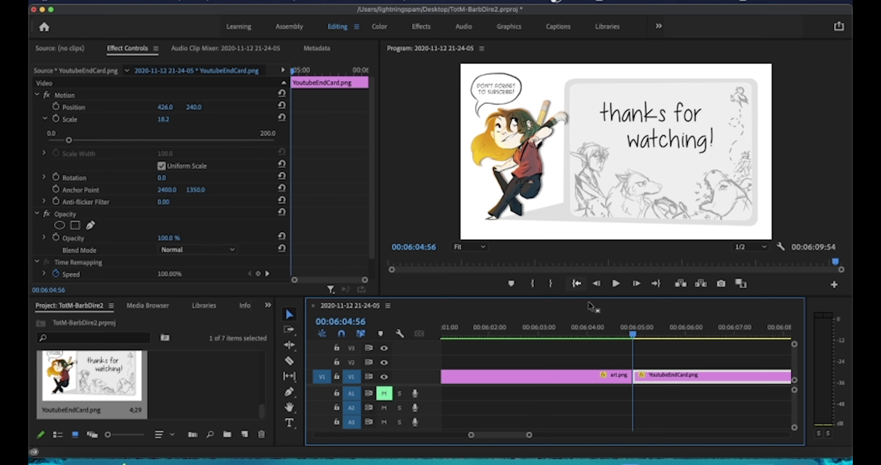
right_click(679, 379)
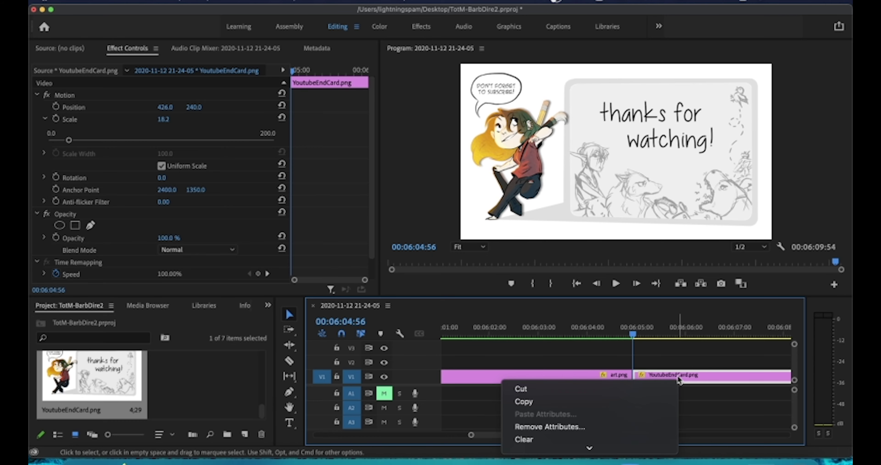
click(531, 389)
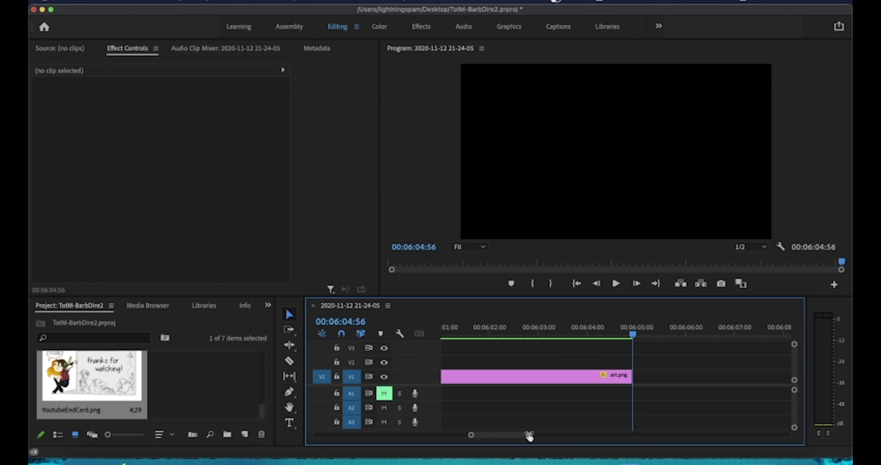
Play the sequence's ending from just before the fade-out to review the transition into the artwork.
drag(529, 436, 592, 435)
click(588, 333)
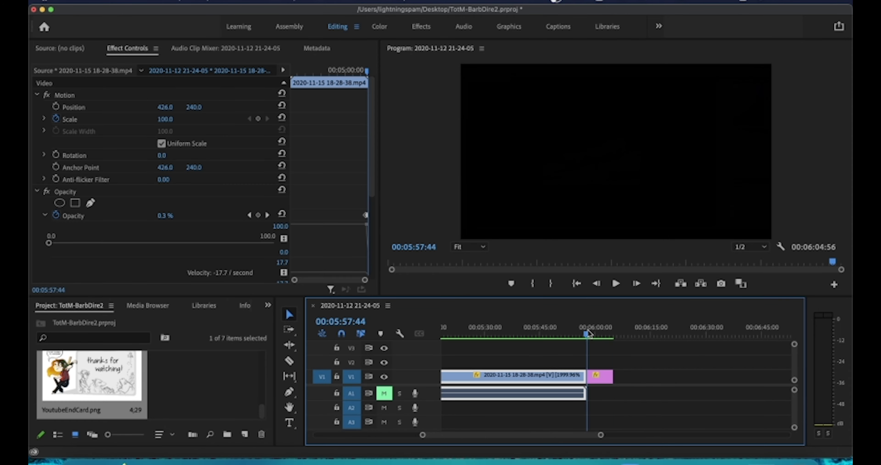
click(580, 333)
key(space)
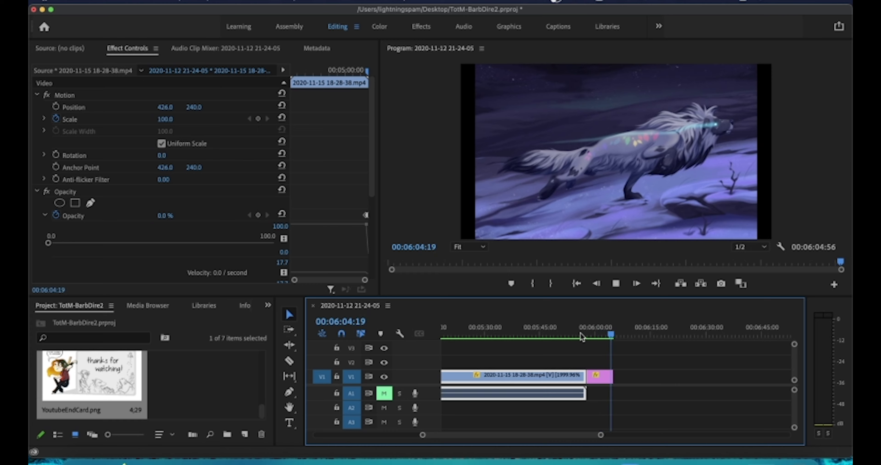
Place the Eternal Garden music track on A2 at the start of the sequence.
drag(601, 437, 758, 437)
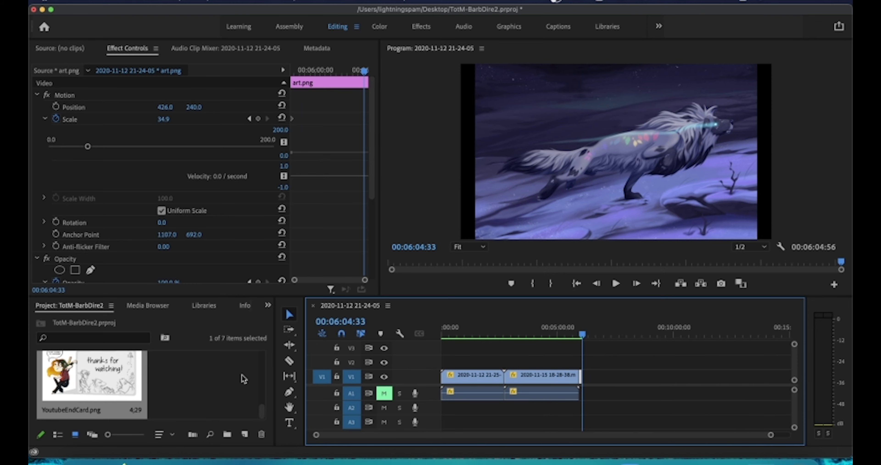
scroll(241, 374, up, 3)
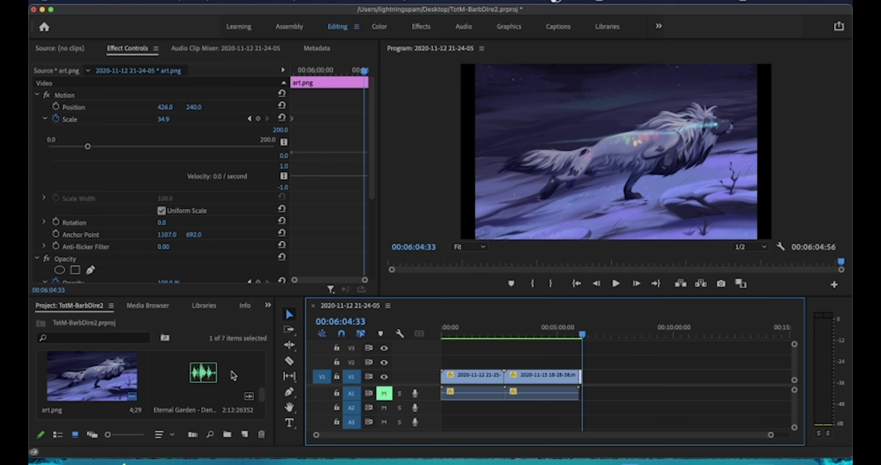
drag(233, 375, 442, 411)
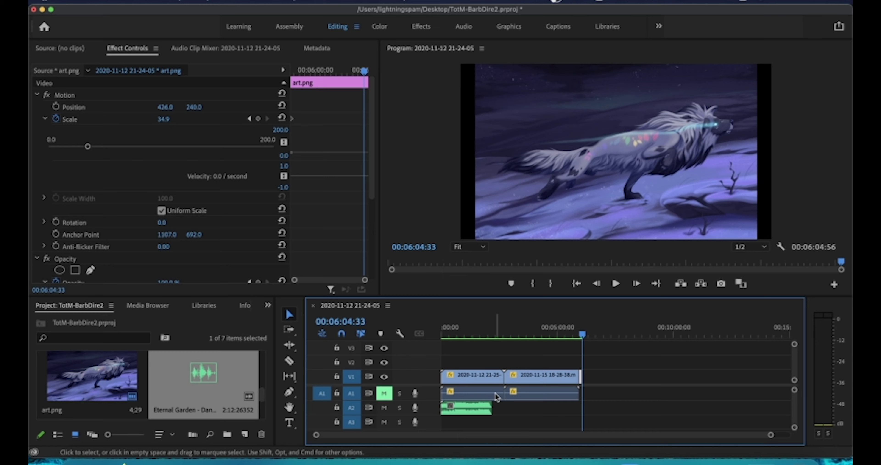
Play the sequence from 00:00:00:00 to listen to the Eternal Garden music with the timelapse.
mouse_move(494, 394)
mouse_down()
mouse_move(494, 409)
mouse_move(493, 397)
mouse_up()
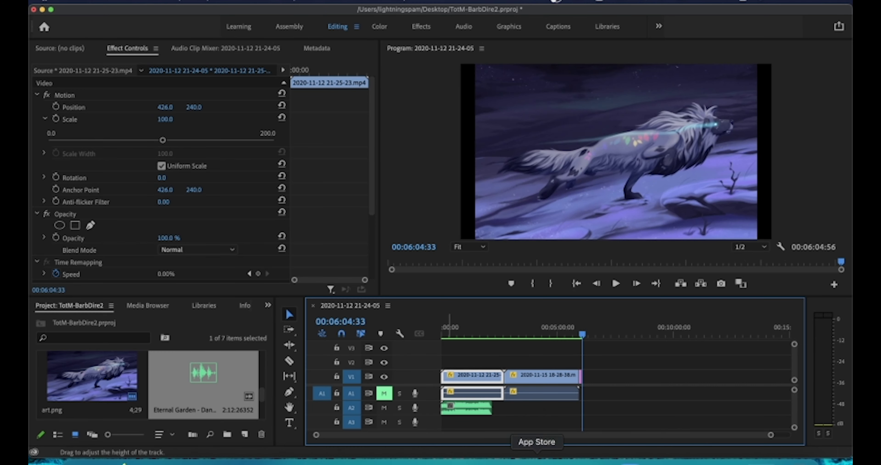
click(457, 405)
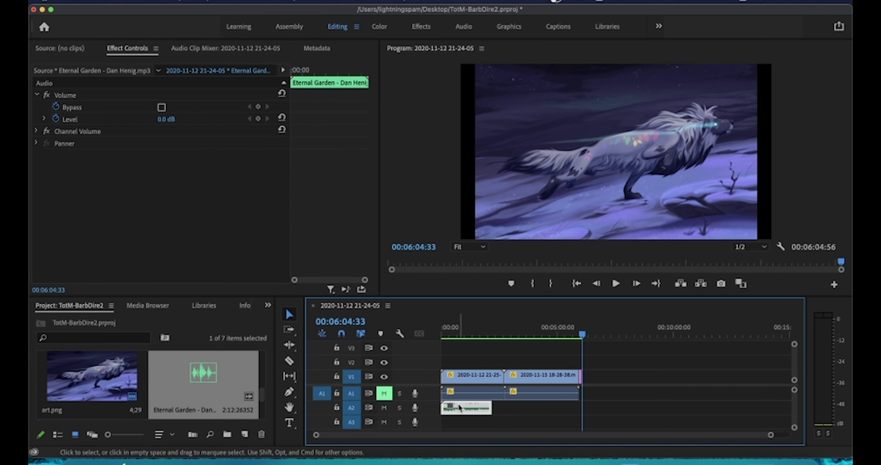
drag(465, 323, 406, 321)
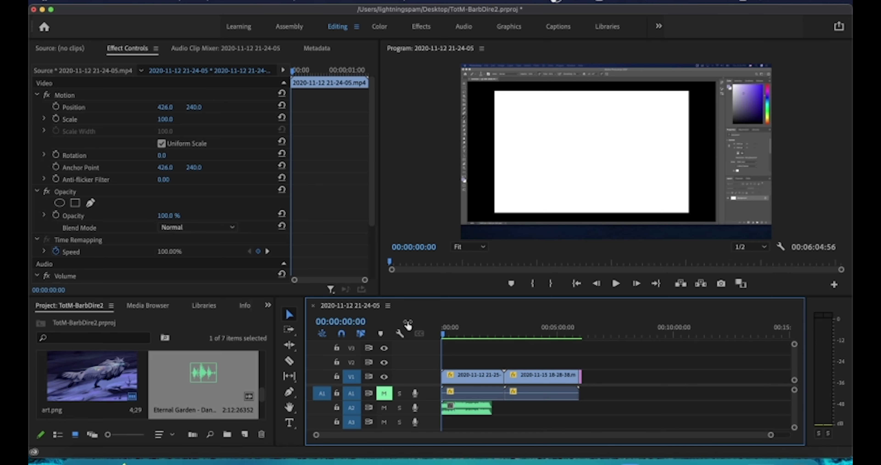
key(space)
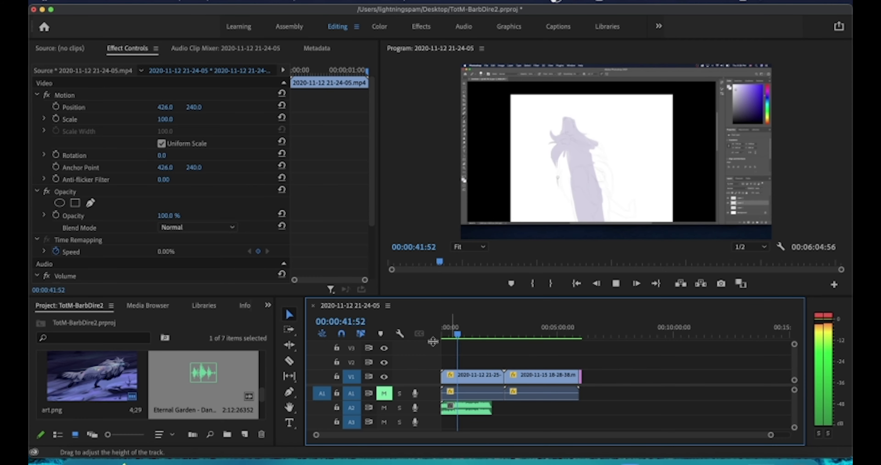
Set the Eternal Garden clip's volume level to -9.9 dB at the start of the sequence.
click(468, 398)
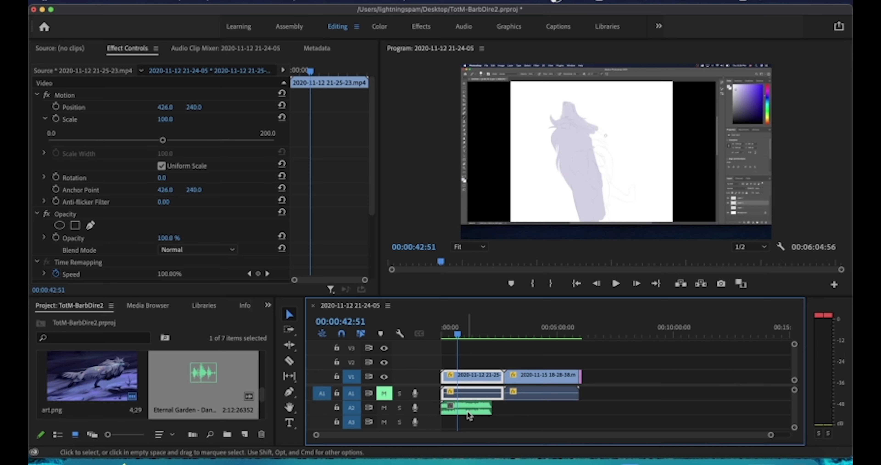
click(466, 411)
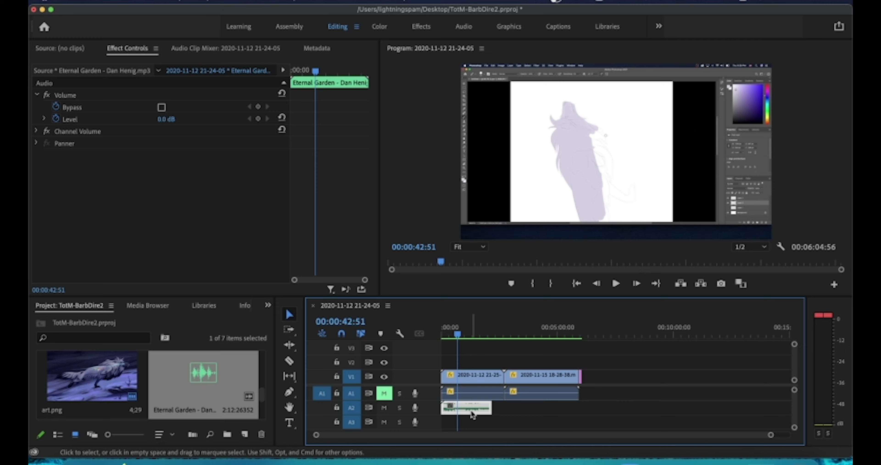
drag(315, 74, 273, 75)
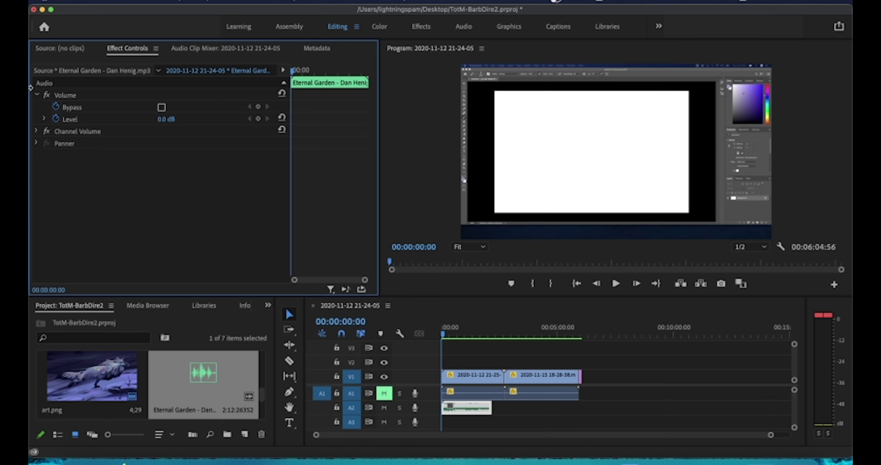
click(43, 119)
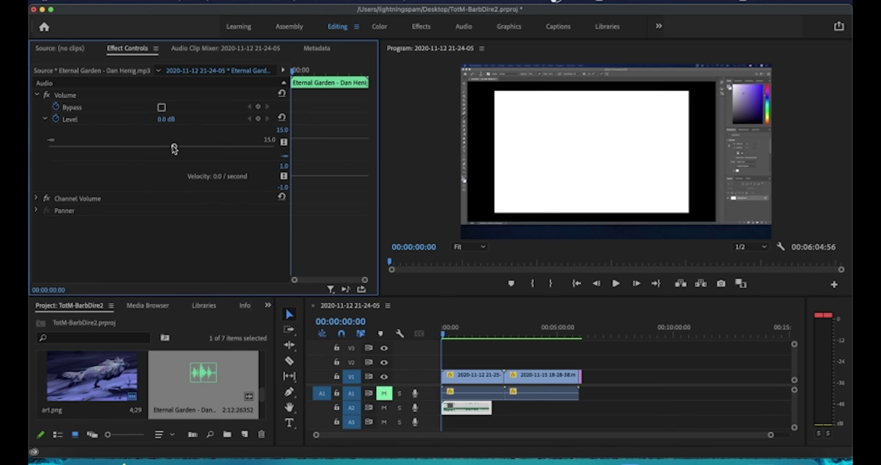
drag(174, 149, 144, 147)
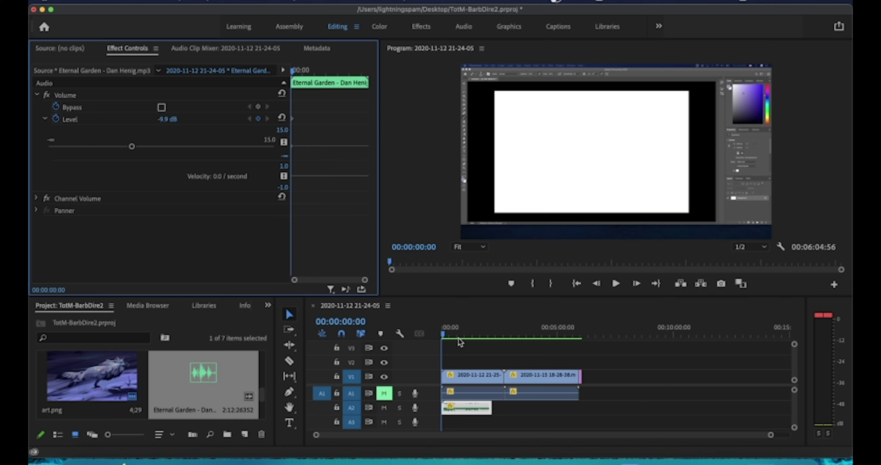
Play the sequence from the start to check the music's lowered volume.
key(space)
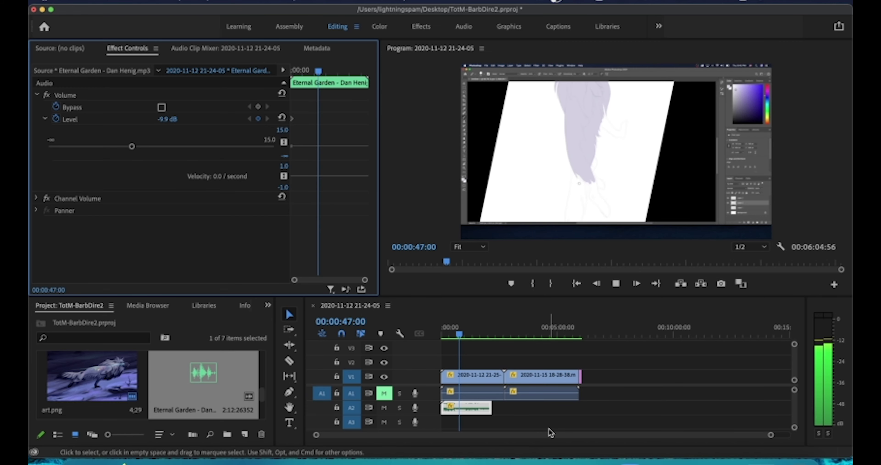
key(space)
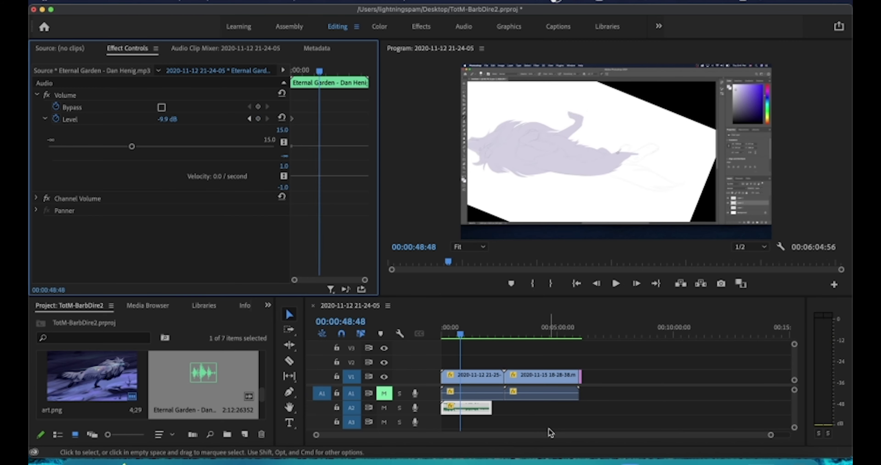
Return to 00:00:00:00 and lower the Eternal Garden clip's volume level to -11.1 dB.
mouse_move(317, 70)
mouse_down()
mouse_move(282, 73)
mouse_move(313, 70)
mouse_up()
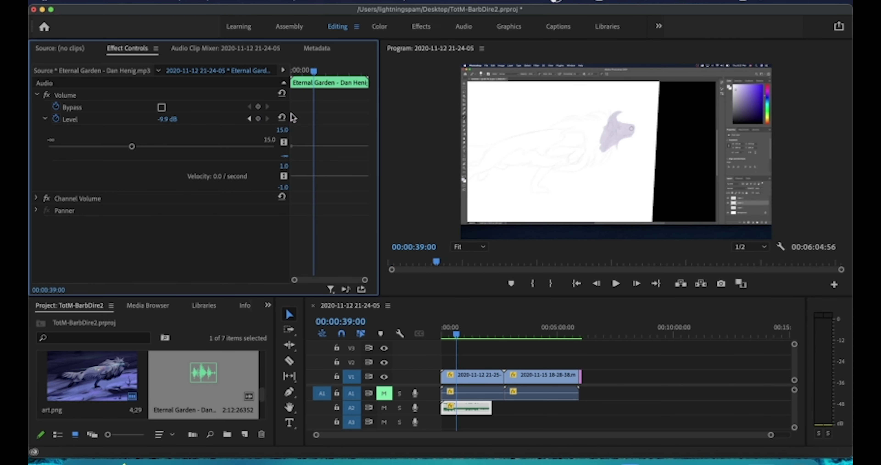
drag(311, 70, 278, 72)
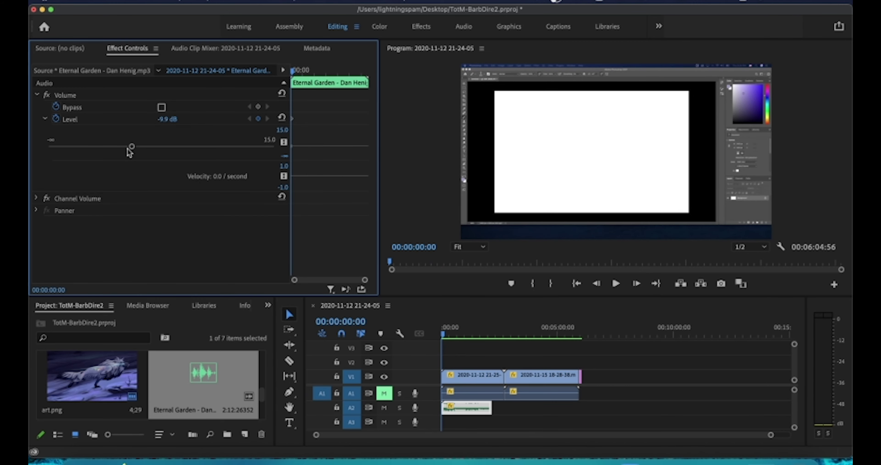
drag(132, 151, 128, 151)
Play the music at its new level, continuing from about 00:00:28, and stop near 00:00:54.
key(space)
click(445, 335)
drag(445, 336, 454, 337)
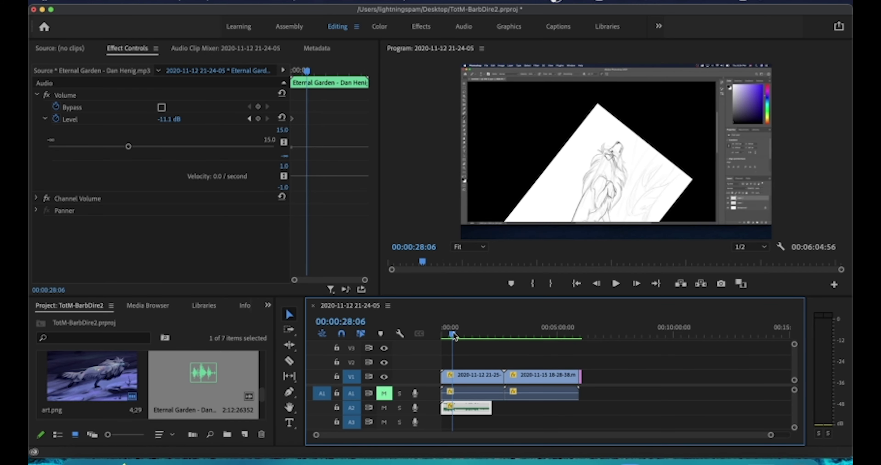
drag(769, 435, 652, 451)
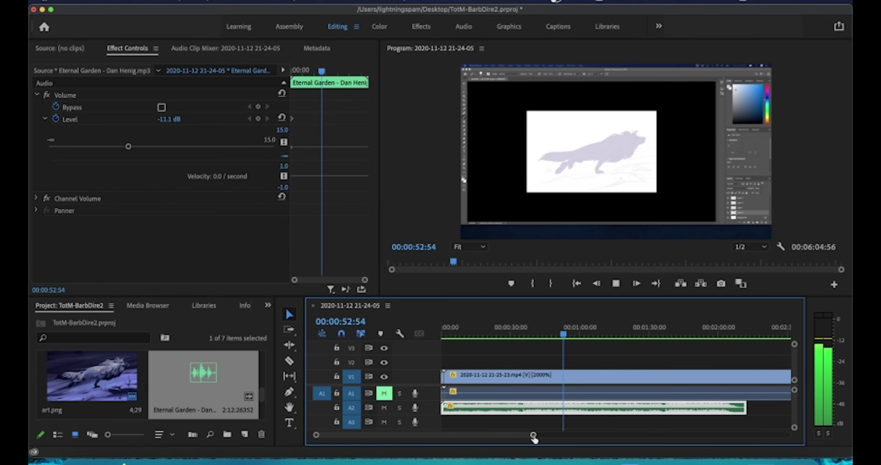
key(space)
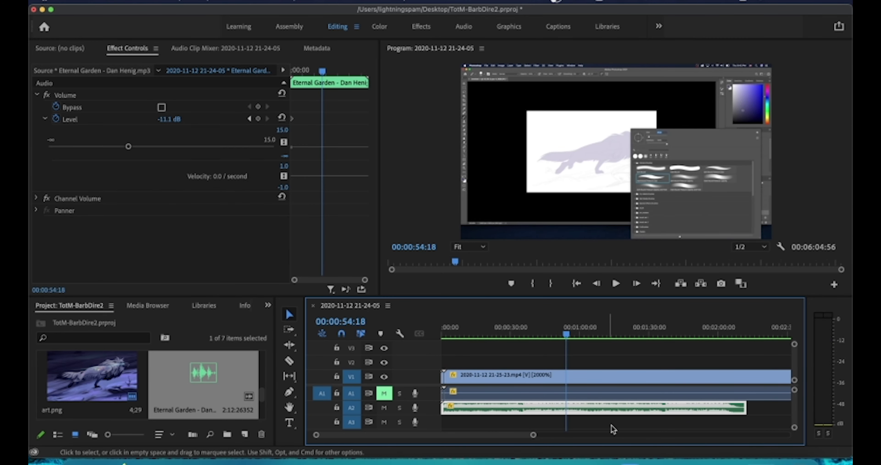
click(628, 423)
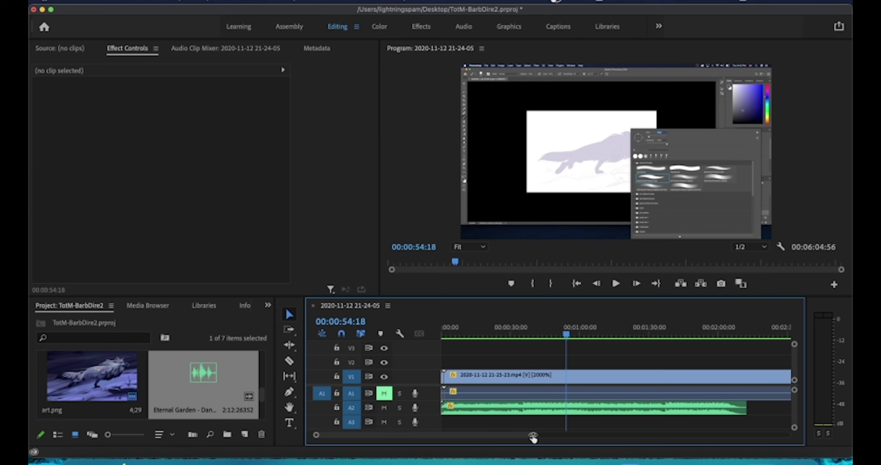
drag(532, 435, 491, 438)
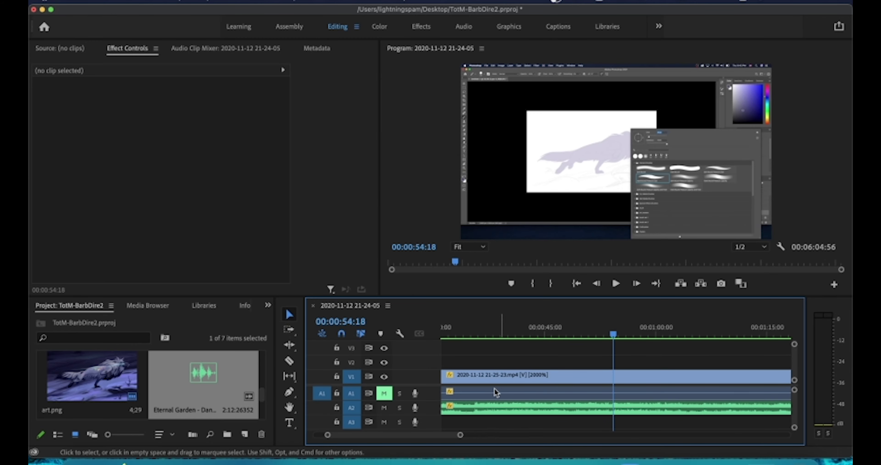
click(469, 395)
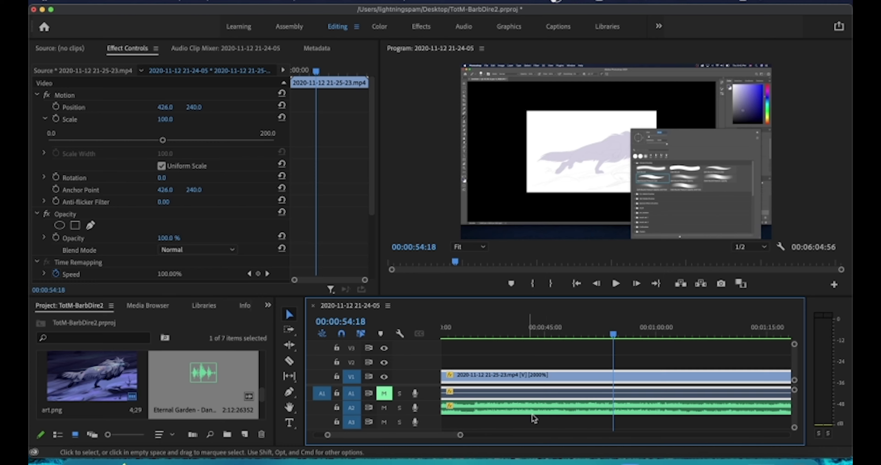
click(586, 426)
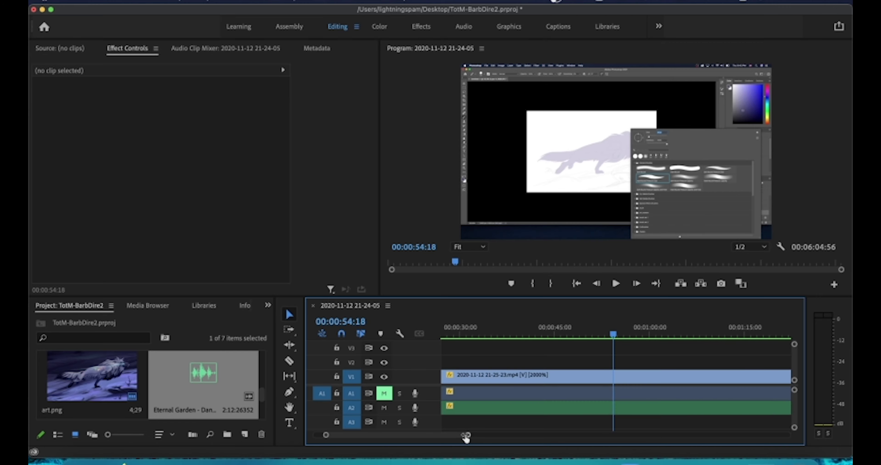
Examine the music waveform up close around 00:00:49:26 and scrub it to 00:00:49:33.
drag(459, 435, 442, 435)
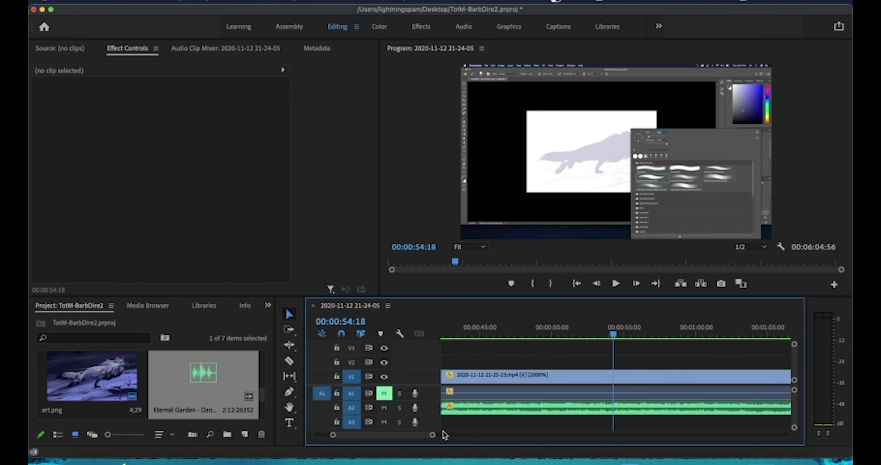
click(549, 331)
mouse_move(550, 330)
mouse_down()
mouse_move(540, 328)
mouse_move(556, 328)
mouse_move(545, 327)
mouse_up()
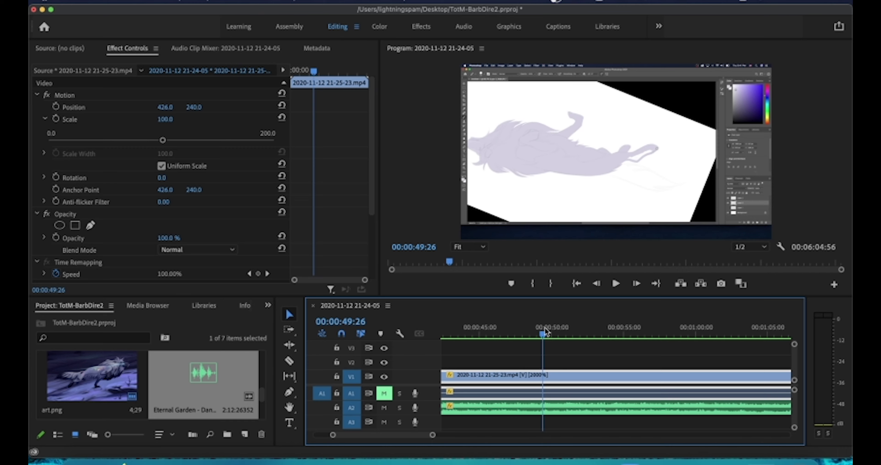
drag(432, 435, 386, 440)
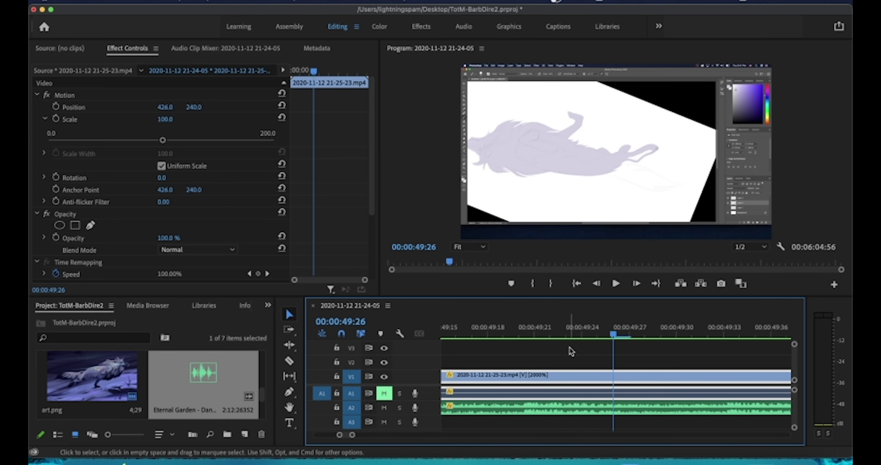
drag(611, 335, 723, 341)
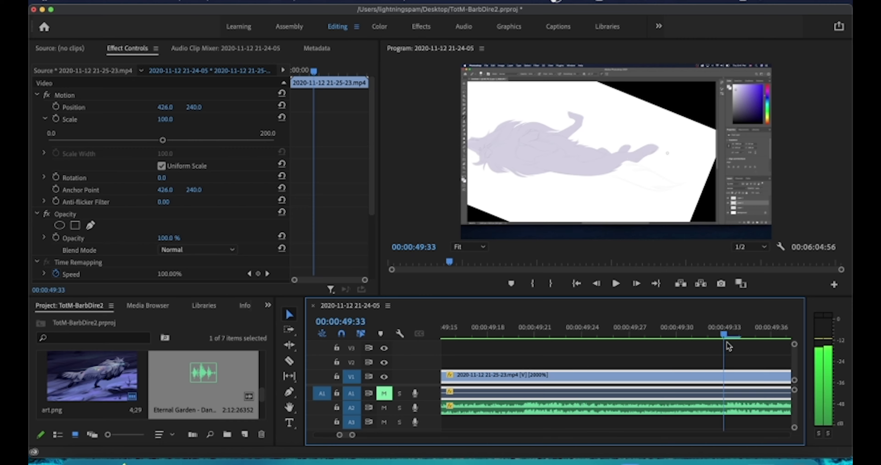
drag(353, 438, 495, 455)
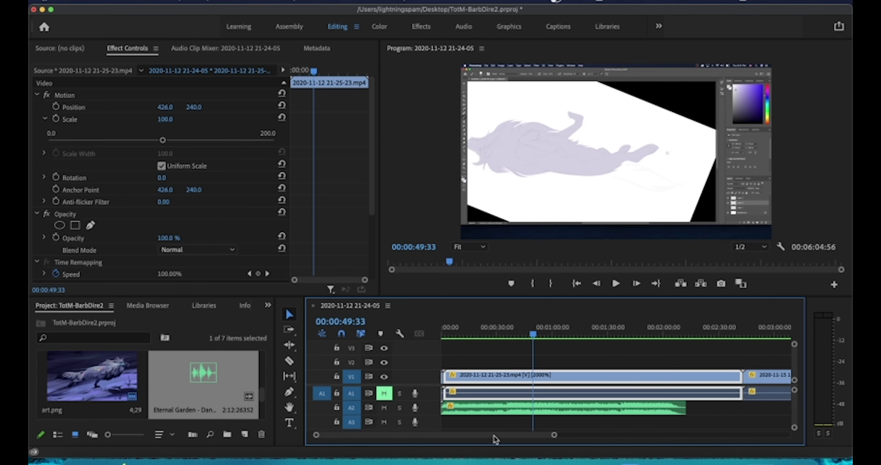
Return to 00:00:00:00 and add a second copy of the Eternal Garden music directly after the first on track A2.
drag(534, 333, 432, 350)
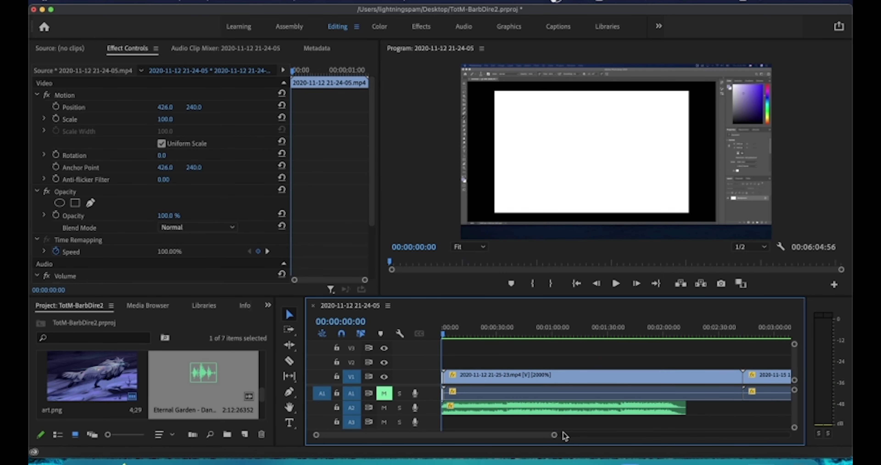
drag(554, 434, 663, 435)
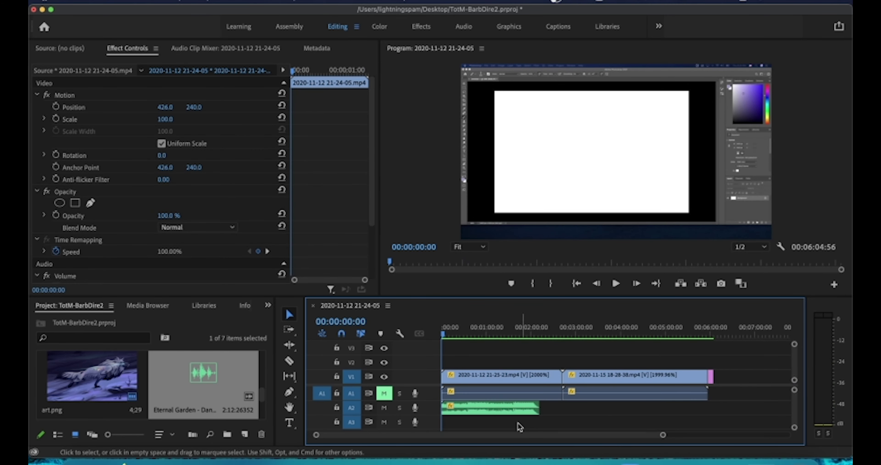
click(509, 410)
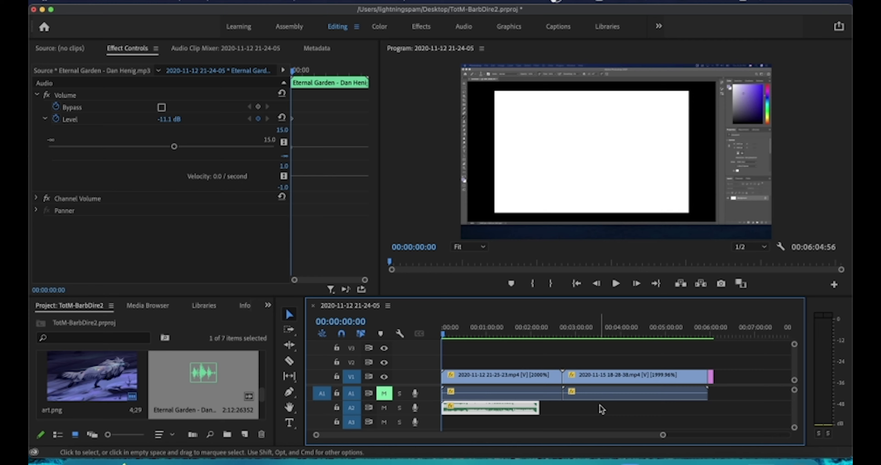
drag(203, 372, 544, 409)
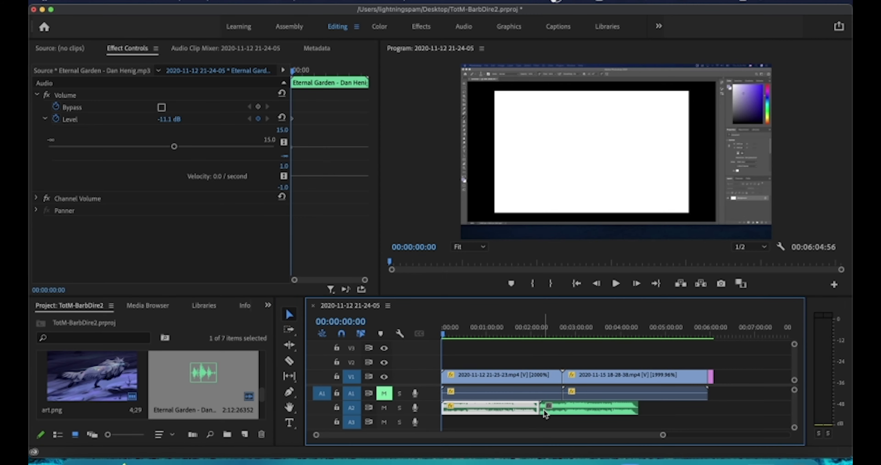
Move the second Eternal Garden clip about 5 seconds earlier so it overlaps the first clip's quiet ending.
drag(662, 437, 602, 439)
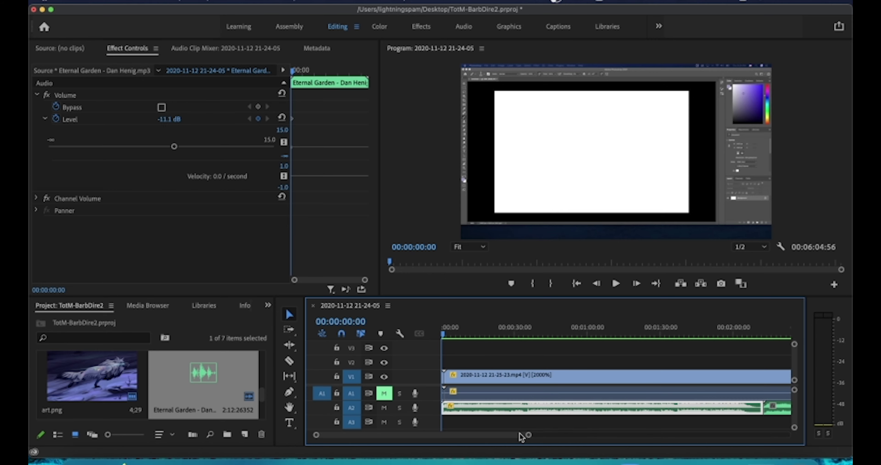
drag(520, 437, 560, 433)
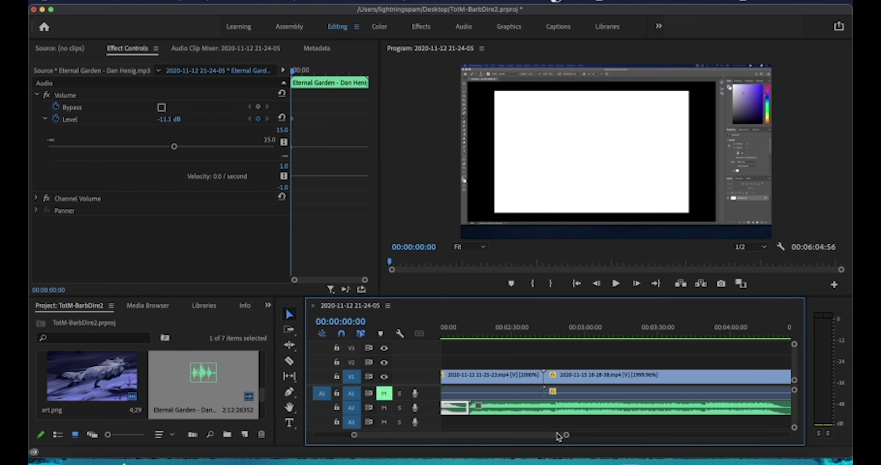
click(501, 410)
drag(494, 405, 482, 408)
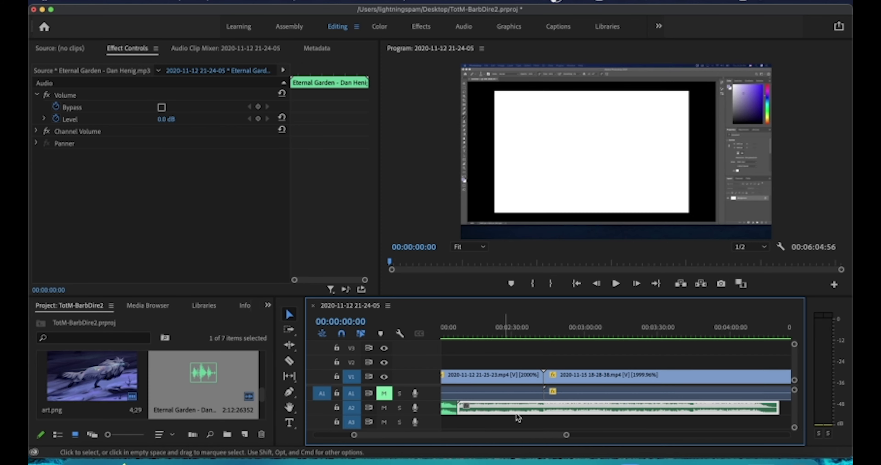
drag(568, 436, 454, 436)
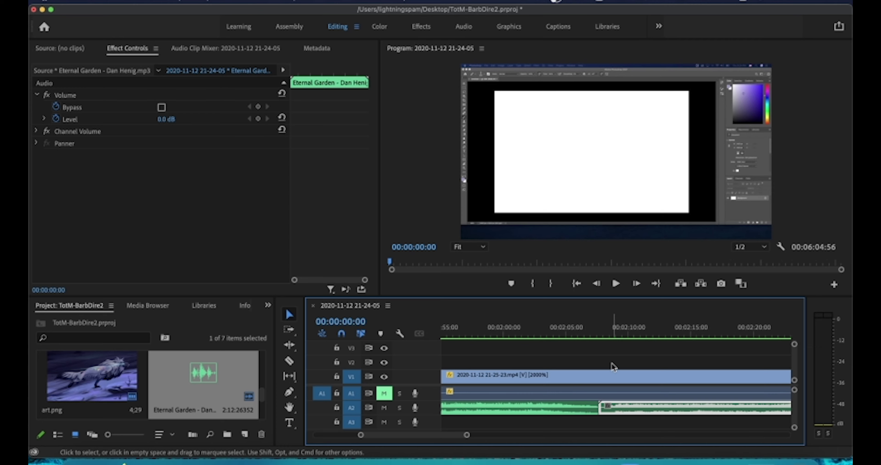
click(612, 333)
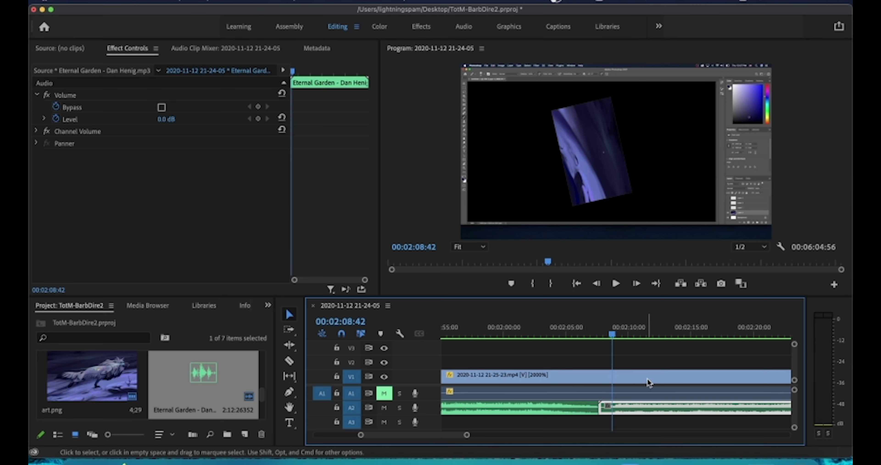
click(649, 363)
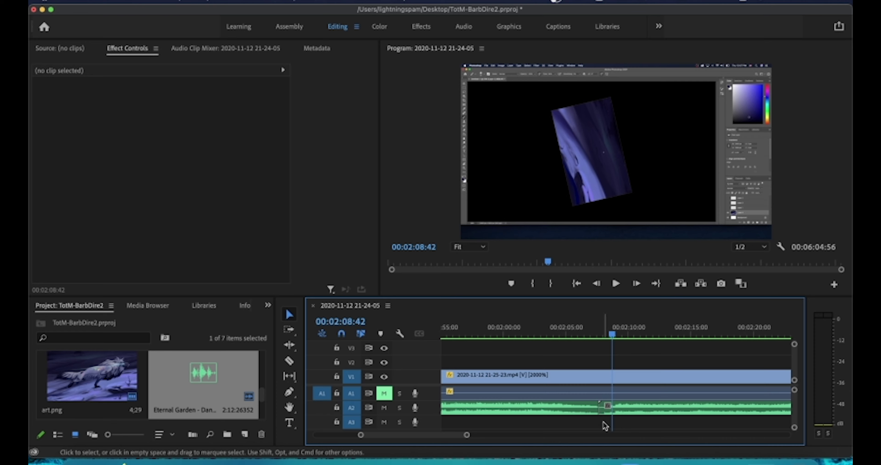
Trim about 25 frames off the second Eternal Garden clip's silent start and move it back against the first clip's end.
scroll(472, 439, right, 5)
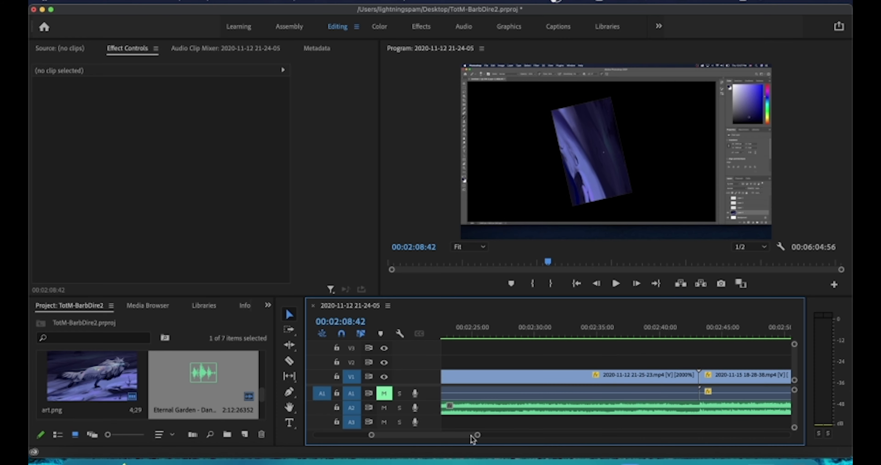
drag(462, 439, 438, 446)
click(475, 330)
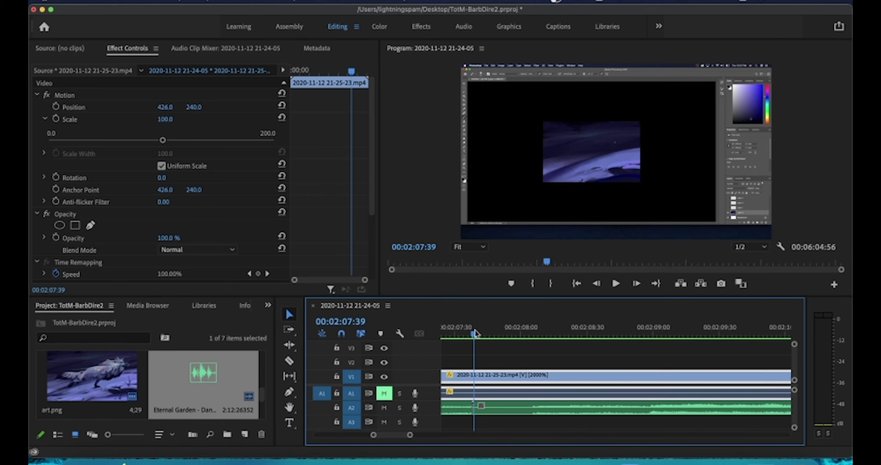
drag(411, 437, 409, 438)
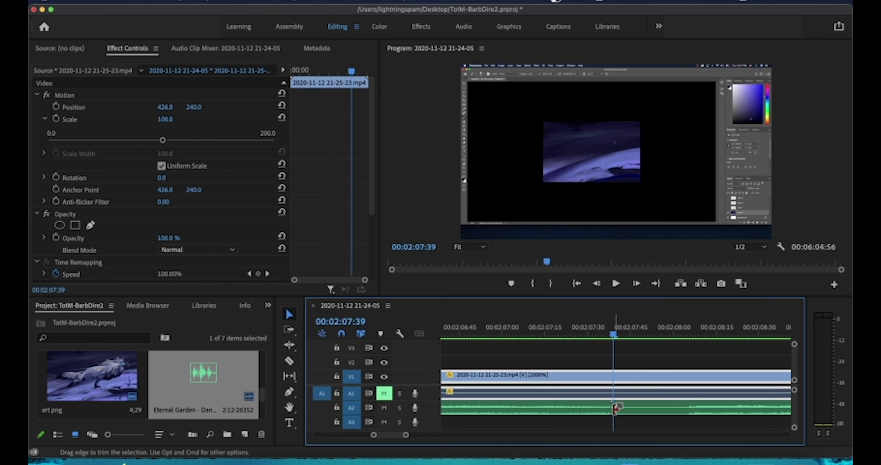
drag(613, 408, 684, 410)
click(720, 410)
drag(616, 334, 516, 334)
drag(714, 410, 672, 411)
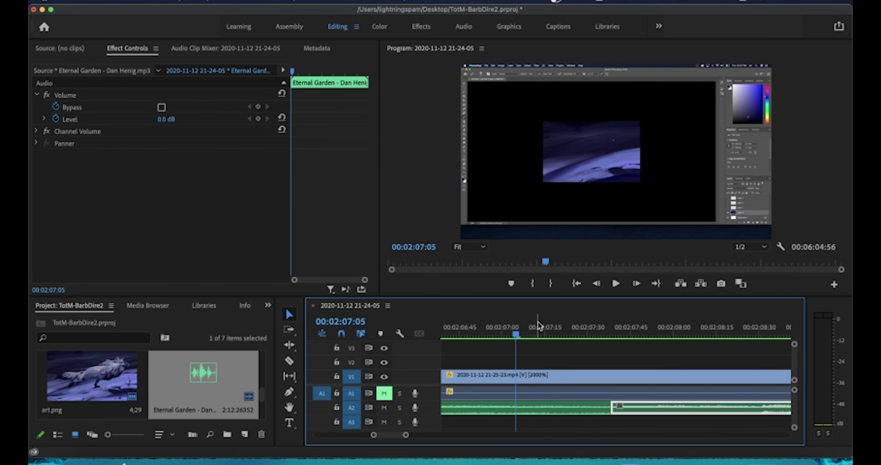
Play across the join between the first two music clips from 00:02:07:15 to 00:02:09:55.
key(XF86AudioRaiseVolume)
drag(517, 337, 574, 340)
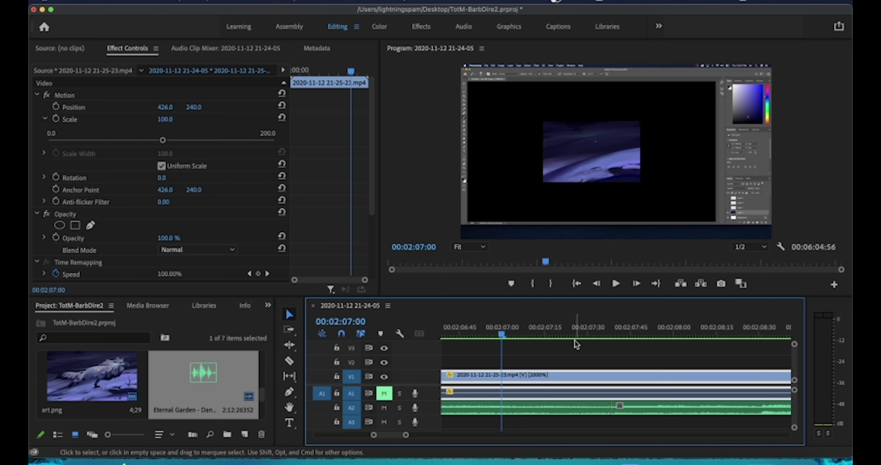
click(546, 335)
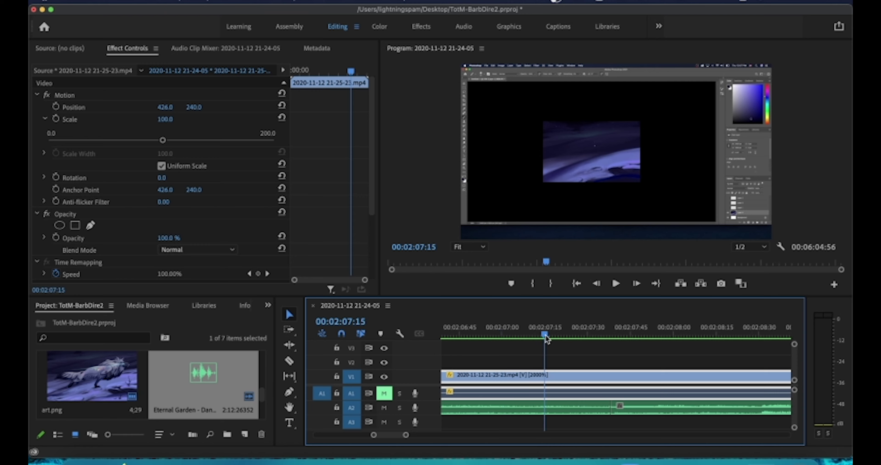
key(space)
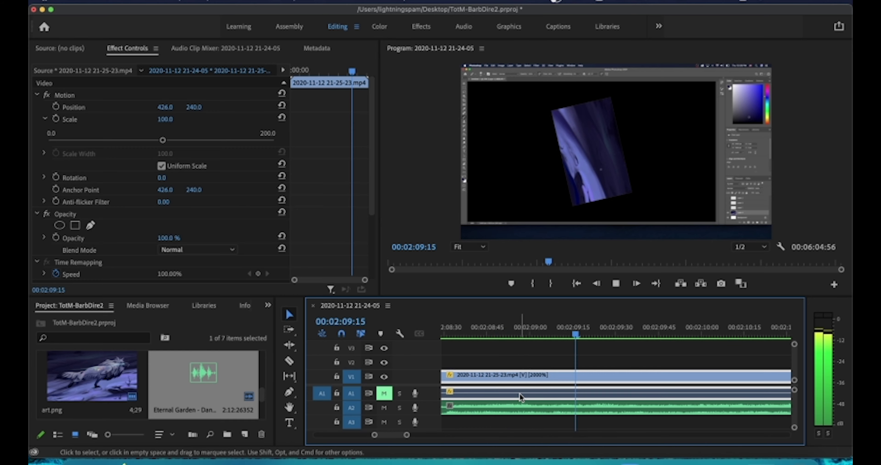
key(space)
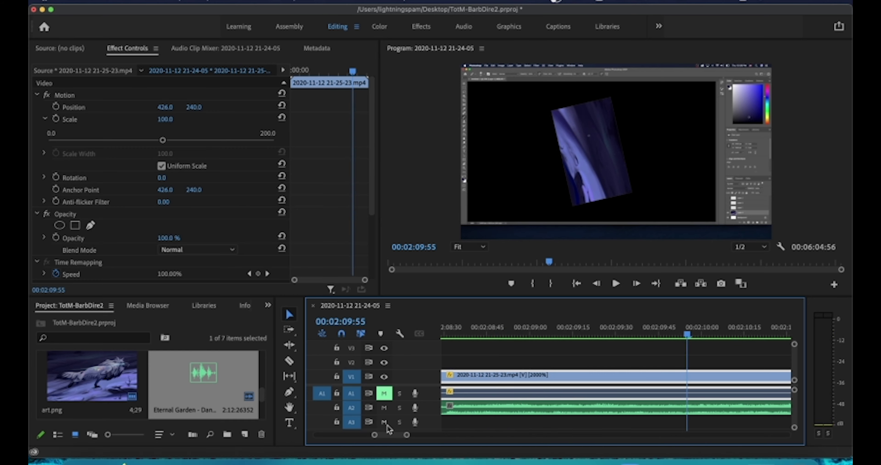
Replay the transition between the first two music clips from several seconds before the join, stopping at 00:02:10:40.
drag(407, 437, 513, 435)
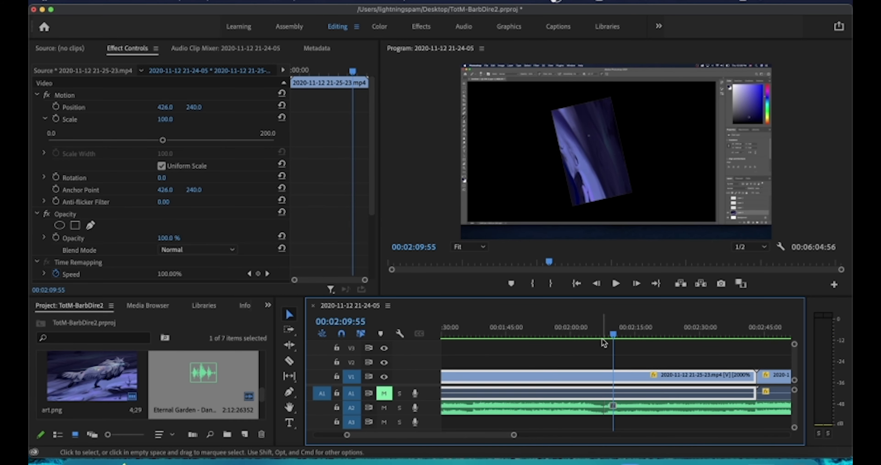
click(582, 333)
key(space)
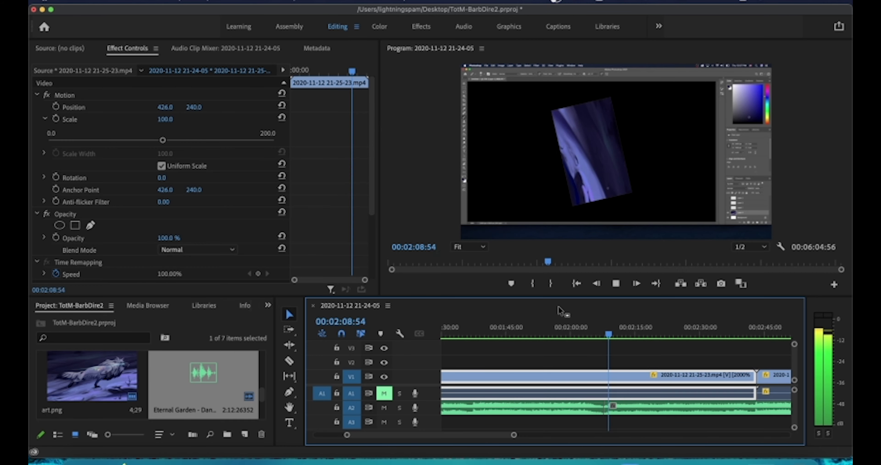
key(space)
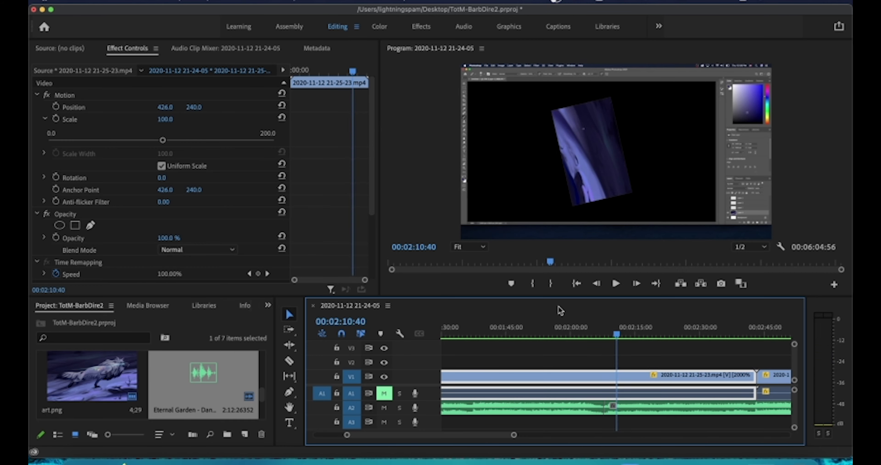
Add a third copy of the Eternal Garden music directly after the second one on track A2.
drag(515, 436, 610, 438)
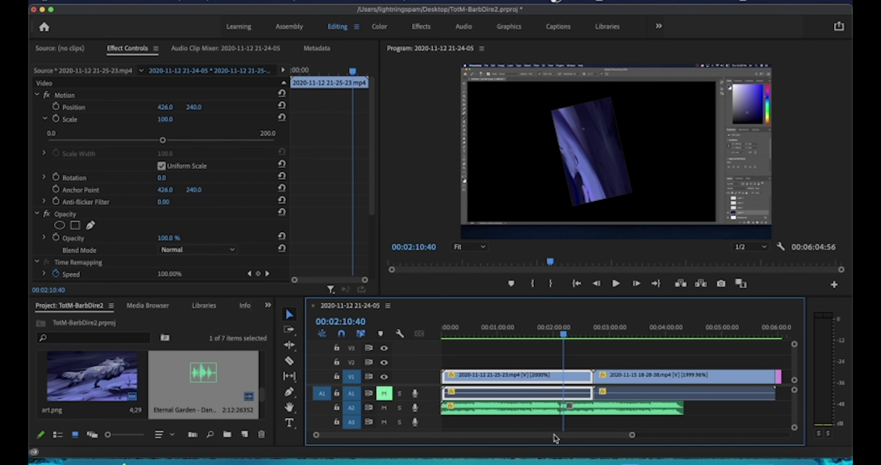
drag(553, 433, 557, 433)
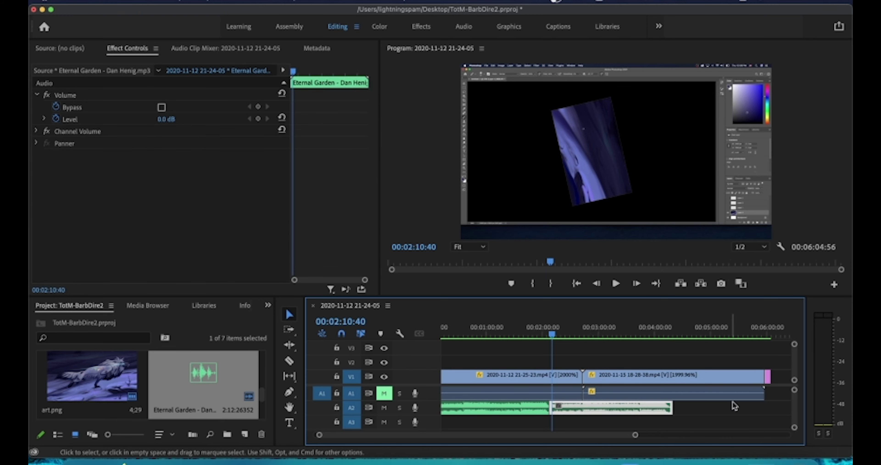
click(700, 410)
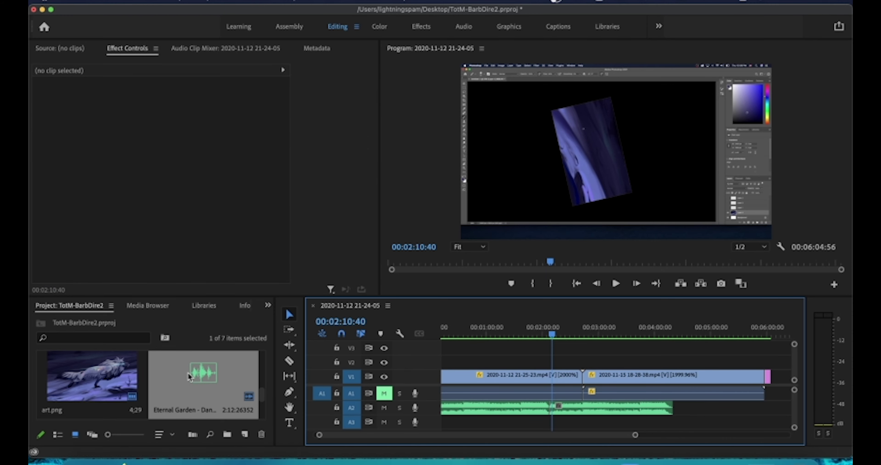
click(228, 371)
drag(228, 371, 678, 410)
Shift the third Eternal Garden clip about 4.5 seconds earlier over the second clip's quiet ending and set the playhead to 00:04:17:57.
click(674, 332)
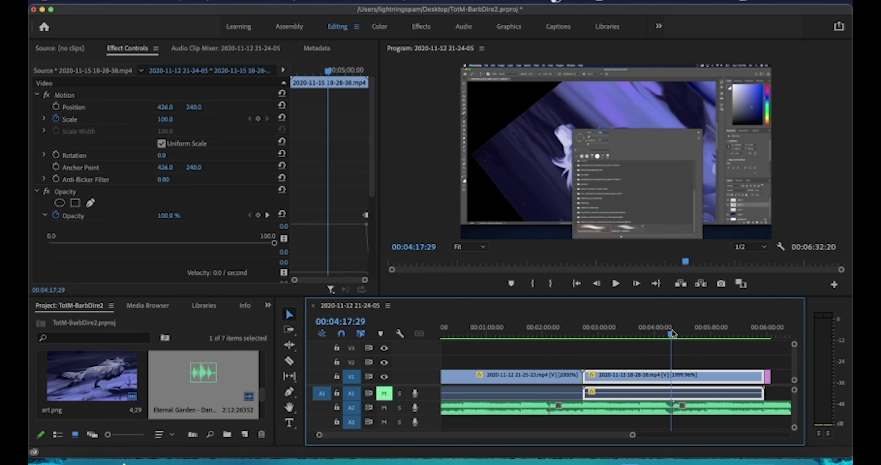
click(674, 331)
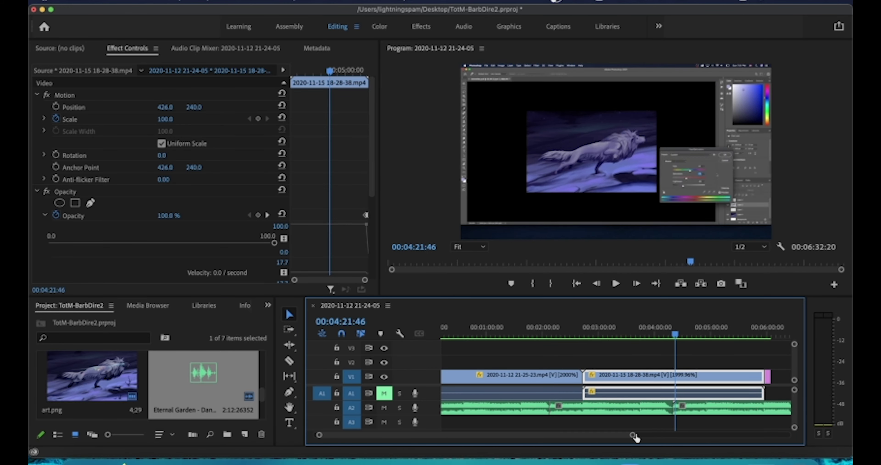
drag(632, 435, 495, 435)
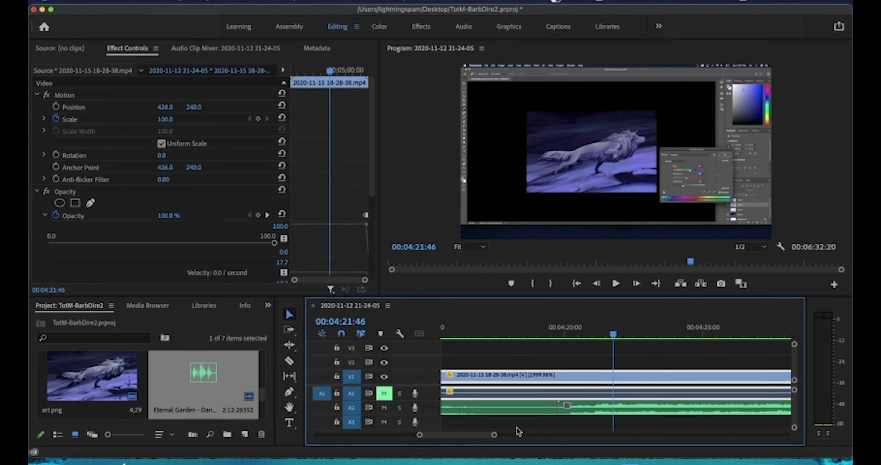
click(566, 332)
drag(565, 335, 571, 334)
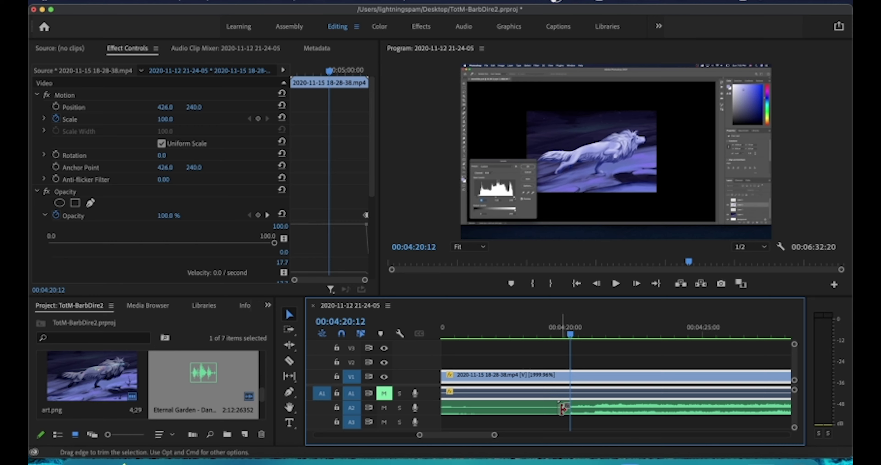
drag(562, 408, 537, 438)
click(489, 427)
click(467, 324)
click(451, 397)
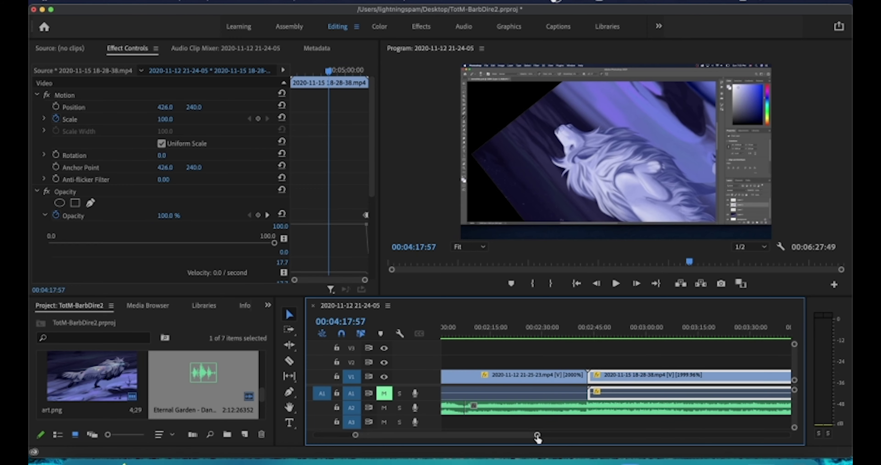
drag(484, 435, 517, 440)
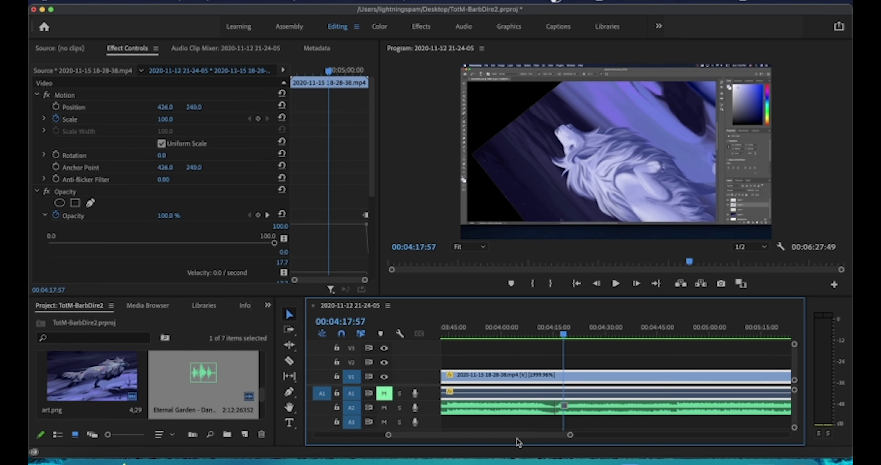
Play across the join between the second and third music clips from 00:04:13:19 to 00:04:19:05.
drag(562, 333, 545, 332)
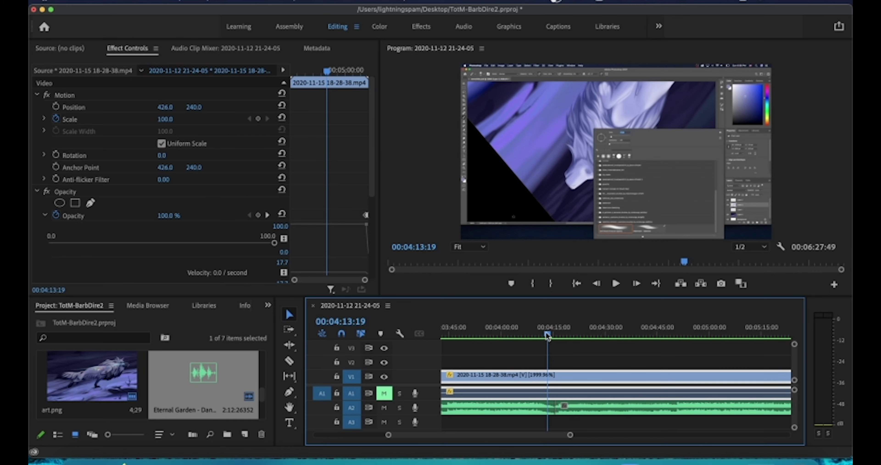
key(space)
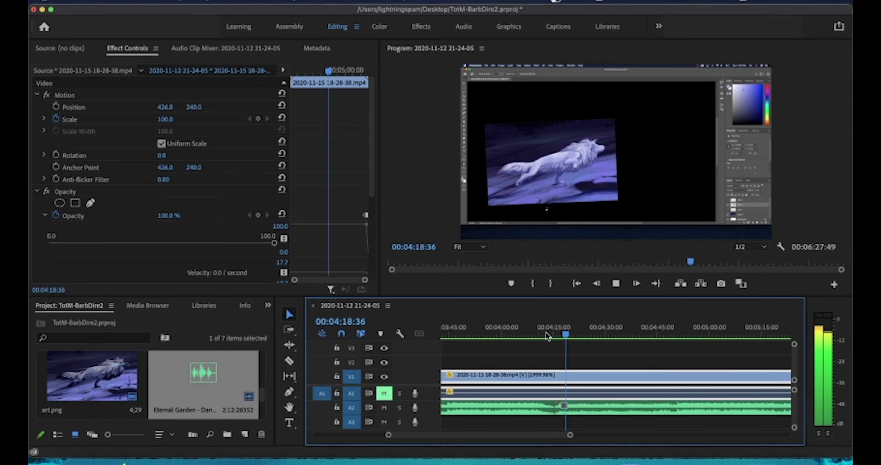
key(space)
Compare the volume levels of the three Eternal Garden clips on track A2.
drag(569, 434, 632, 435)
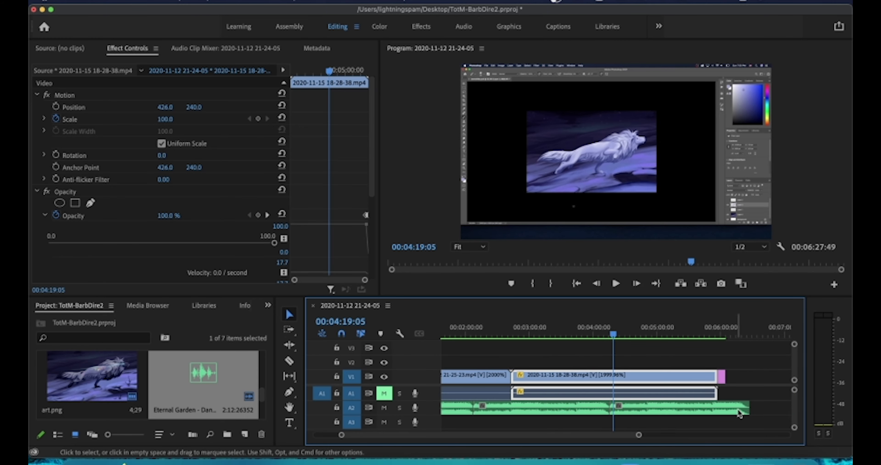
click(553, 411)
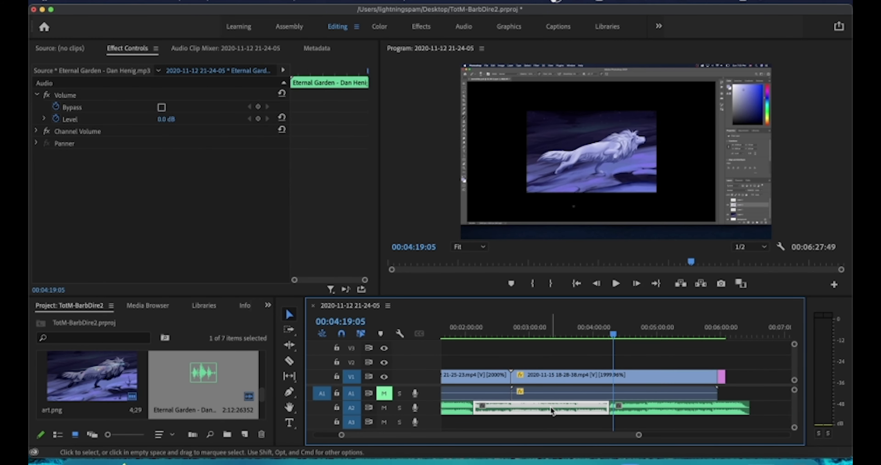
click(449, 414)
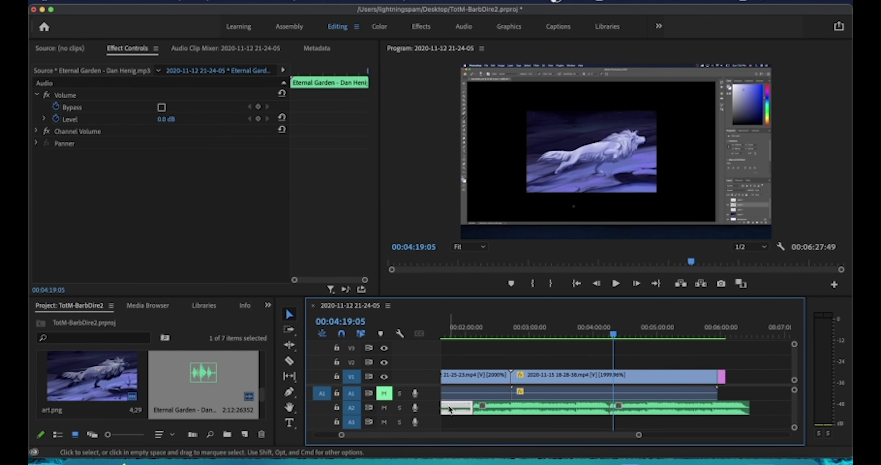
click(499, 409)
click(654, 405)
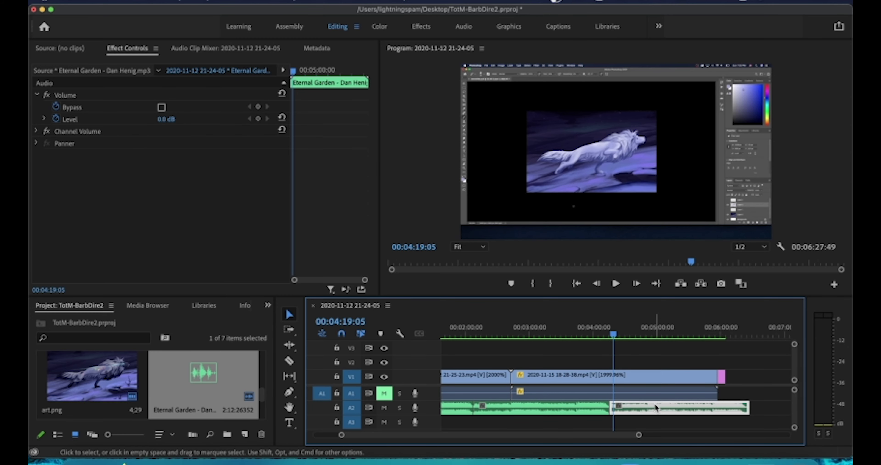
click(580, 408)
click(464, 406)
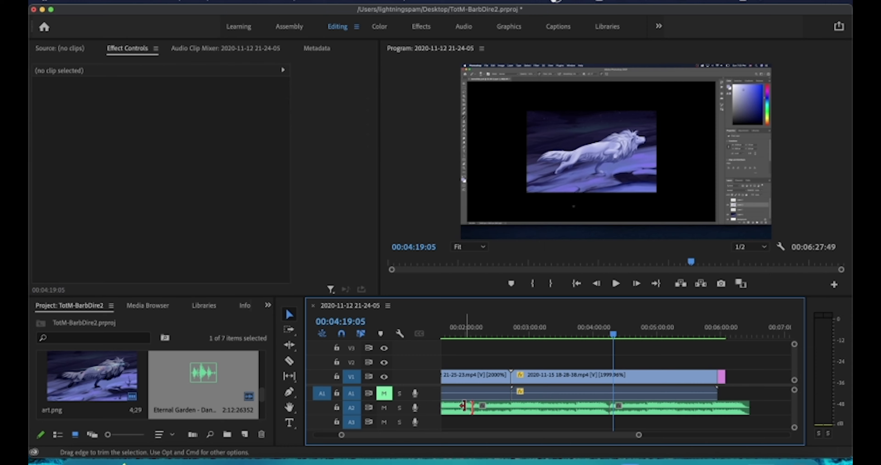
click(457, 408)
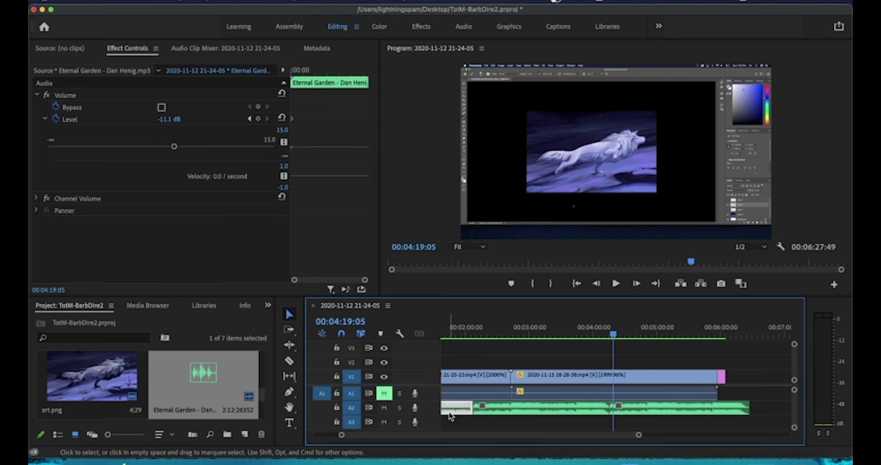
click(507, 408)
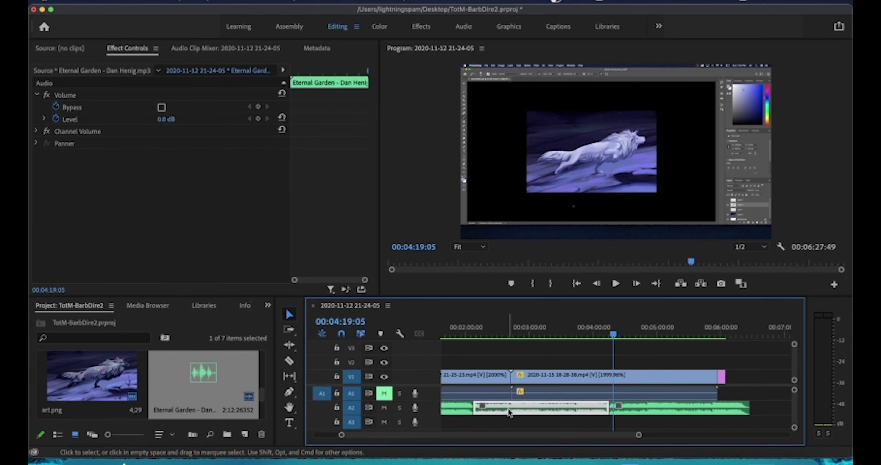
Recheck the first music clip's volume level at the second clip's start and at 00:01:47:54.
click(520, 328)
drag(316, 74, 290, 74)
click(454, 411)
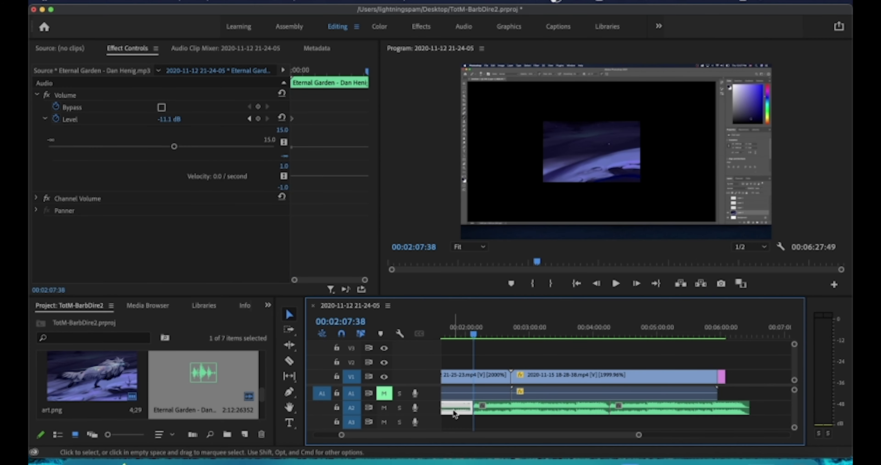
click(459, 330)
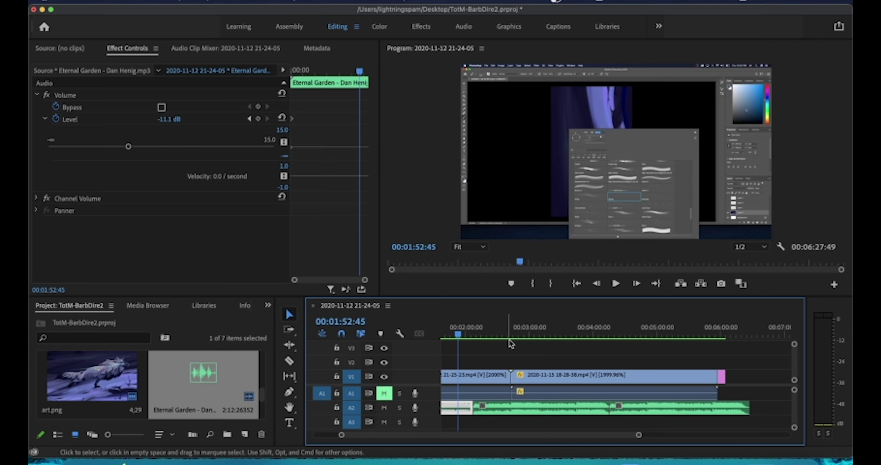
click(526, 335)
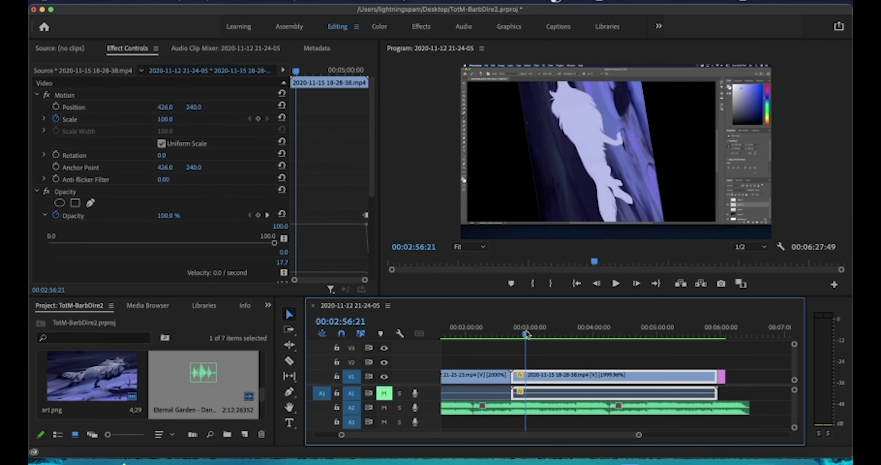
drag(526, 334, 452, 331)
click(461, 411)
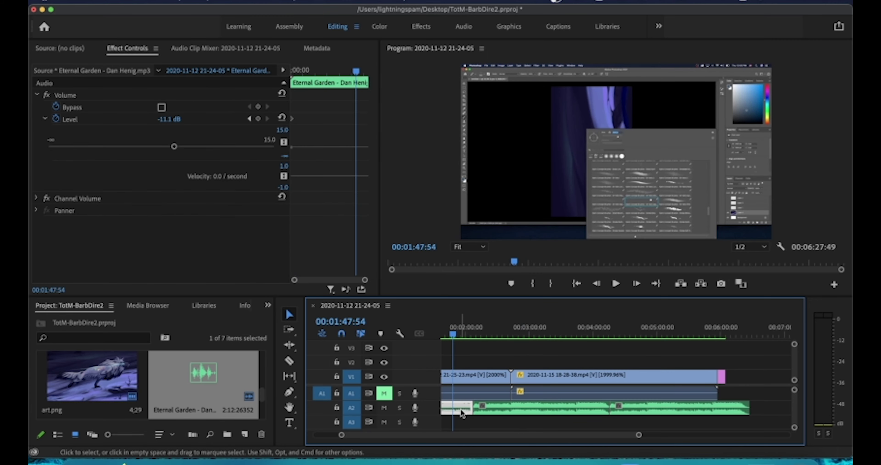
Set the second Eternal Garden clip's volume level to 11.1 dB at the start of the clip.
click(507, 408)
click(522, 335)
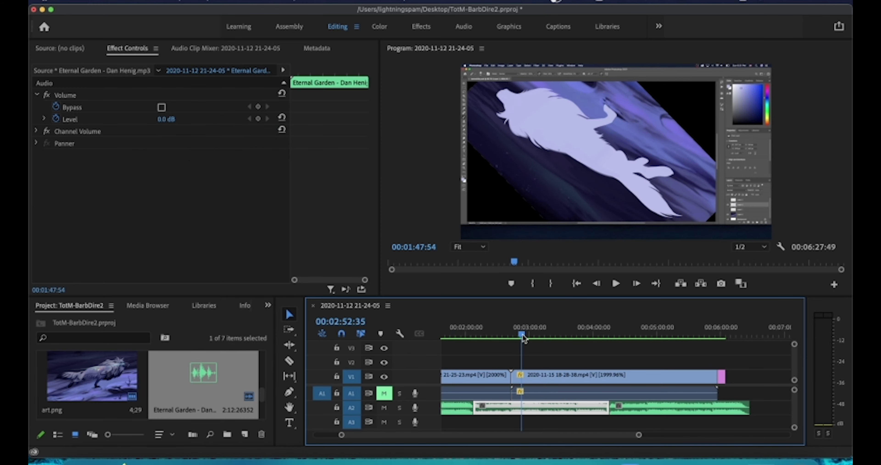
drag(317, 71, 261, 68)
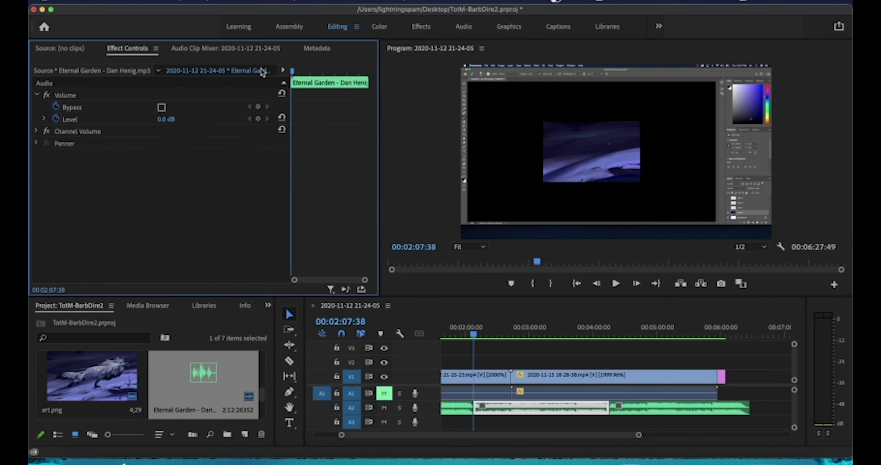
click(174, 119)
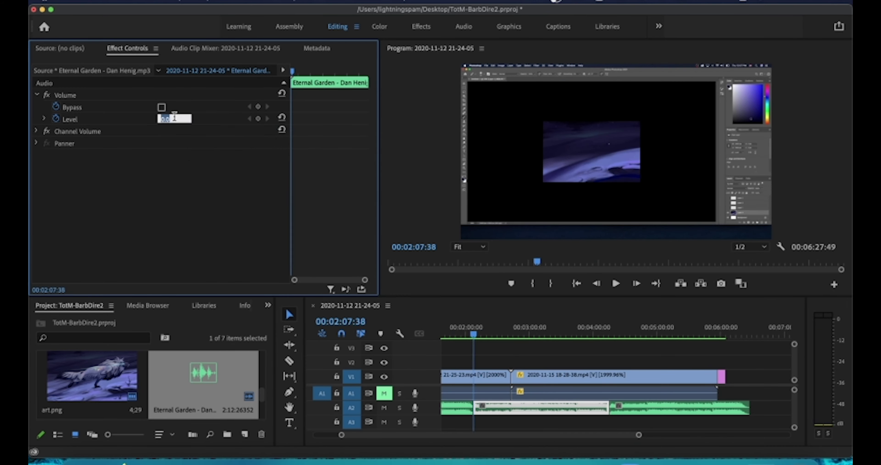
key(Return)
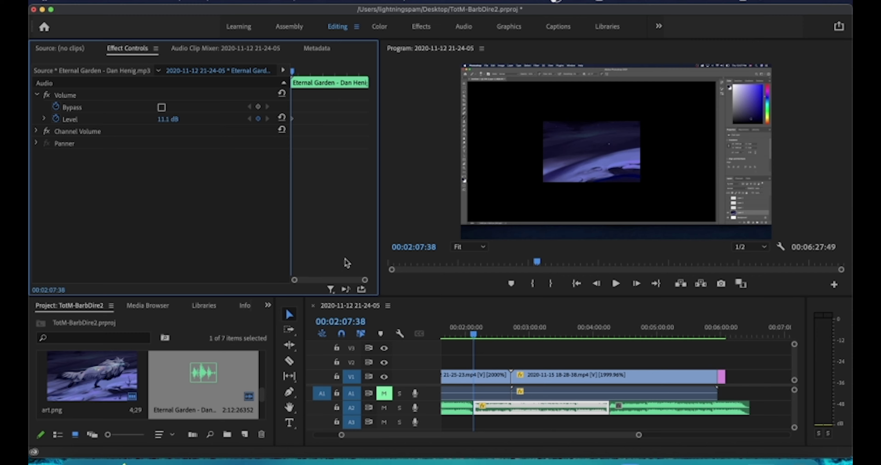
Correct the second Eternal Garden clip's volume level to -11.1 dB at its start and play it through to 00:02:10:10.
drag(477, 333, 464, 331)
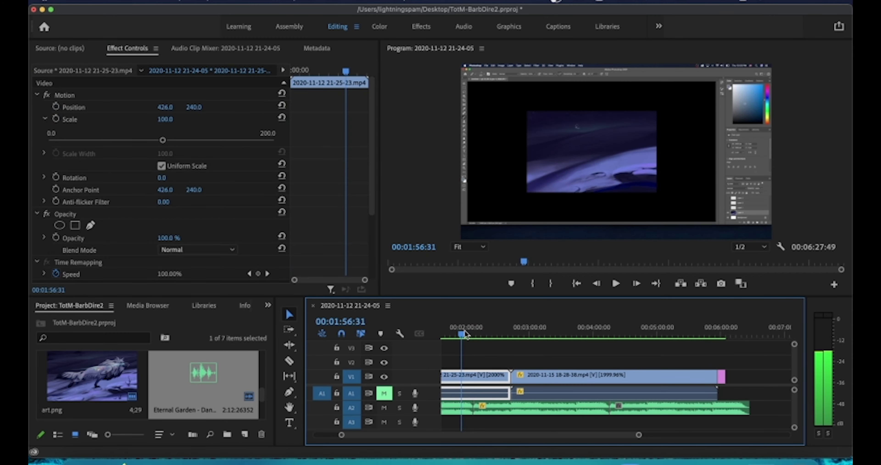
click(453, 413)
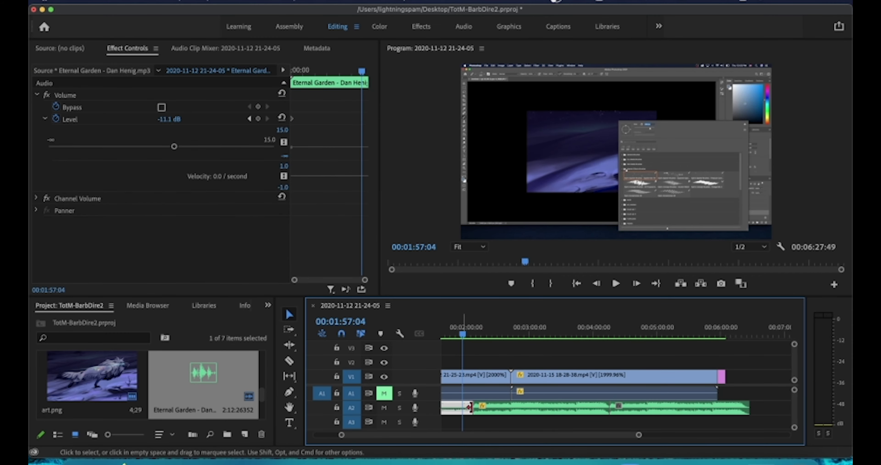
click(479, 409)
click(486, 328)
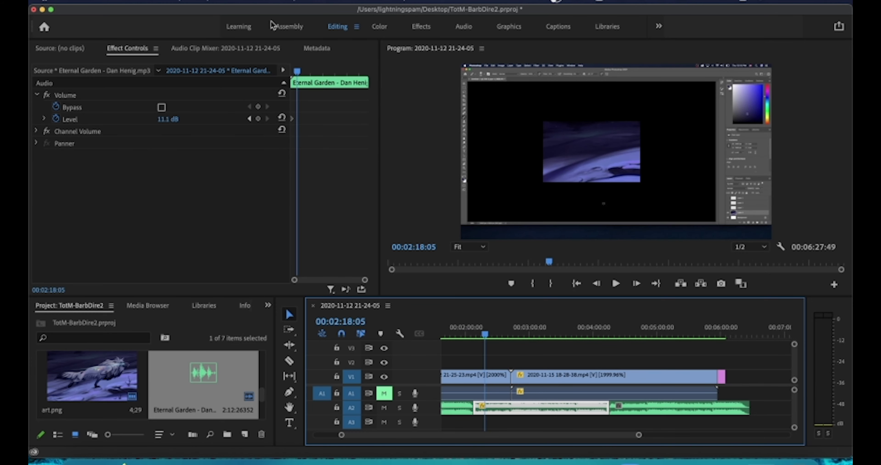
drag(297, 71, 292, 71)
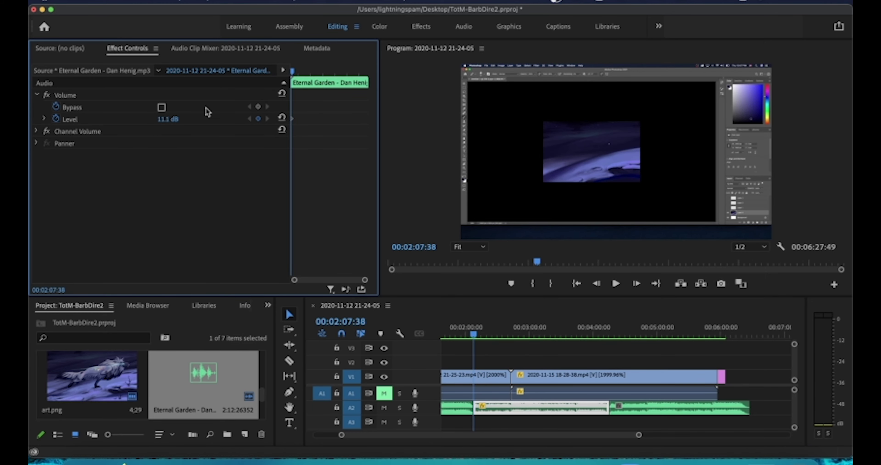
click(165, 120)
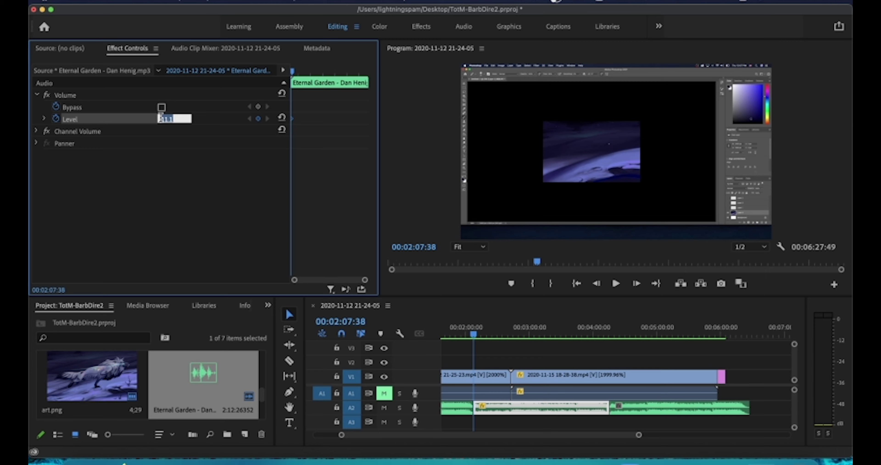
key(Return)
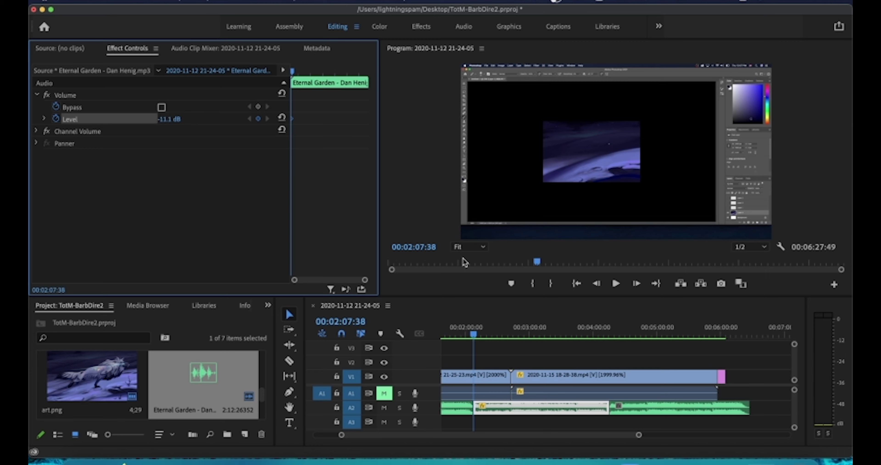
key(space)
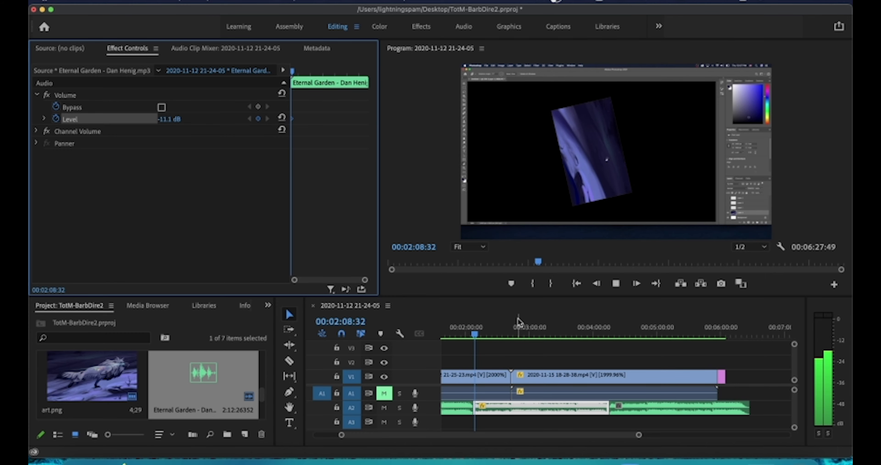
key(space)
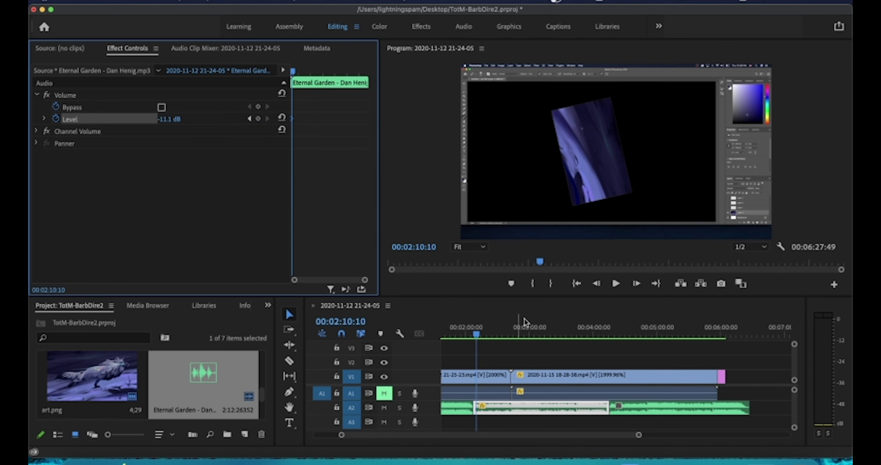
Set the third Eternal Garden clip's volume level to -11.1 dB at the clip's start, 00:04:15:41.
click(624, 328)
click(643, 395)
click(646, 409)
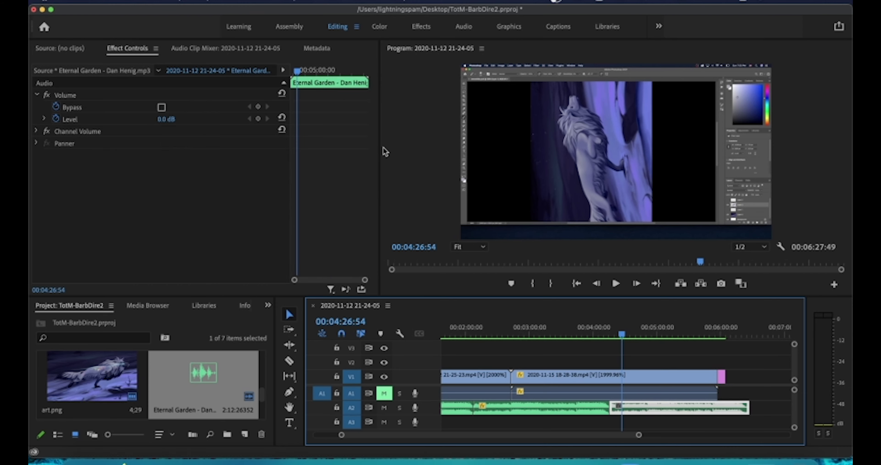
drag(303, 79, 275, 79)
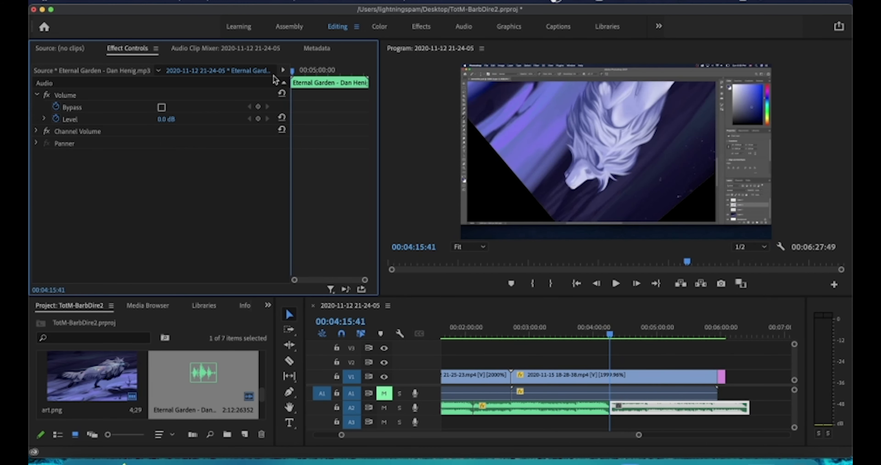
click(161, 119)
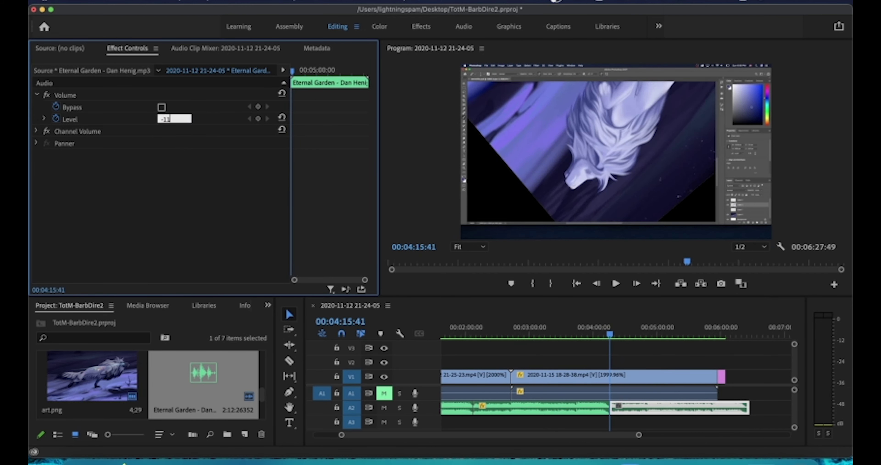
text(-11.1)
key(Return)
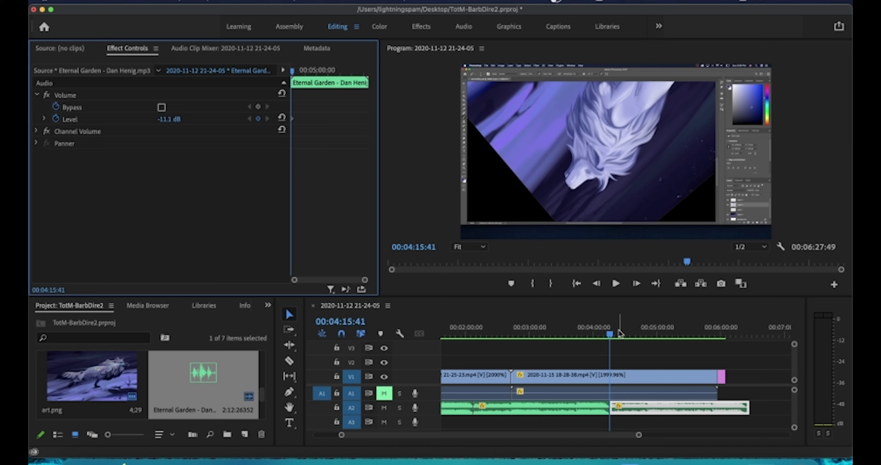
Play the transition from the second to the third music clip, stopping at 00:04:23:48.
mouse_move(589, 329)
mouse_down()
mouse_move(565, 329)
mouse_move(610, 329)
mouse_move(601, 329)
mouse_up()
key(space)
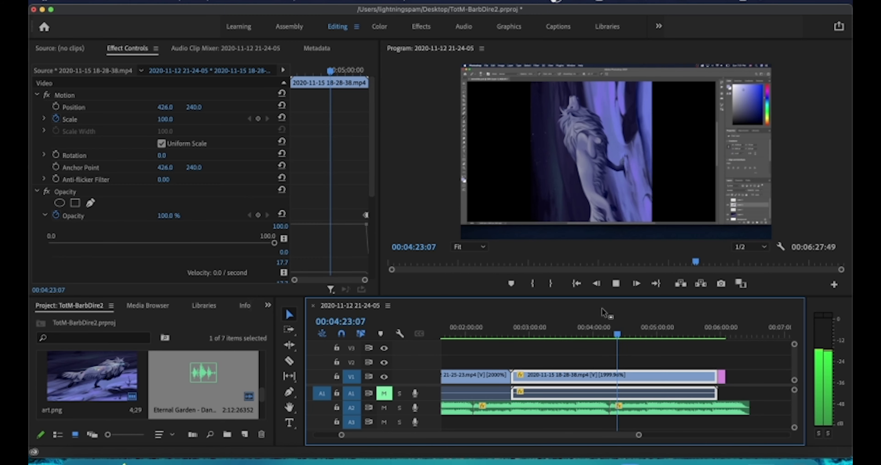
key(space)
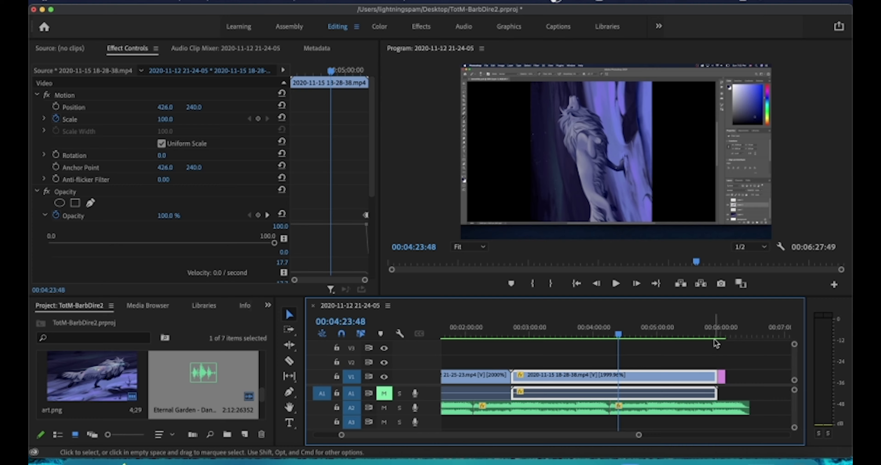
Trim the end of the third Eternal Garden music clip to match the end of art.png at 00:06:04:56.
drag(714, 339, 724, 335)
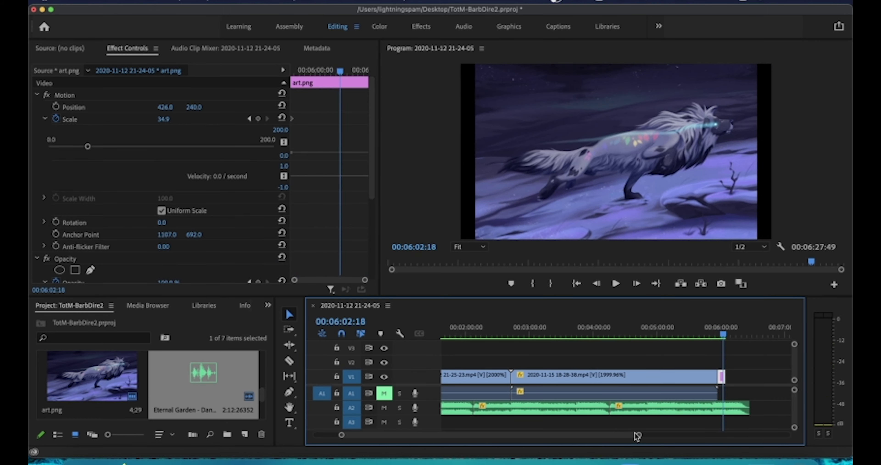
drag(638, 436, 596, 434)
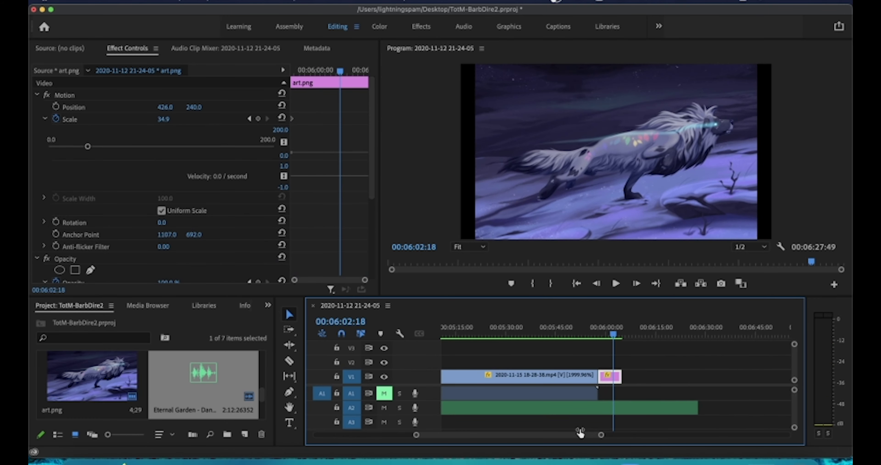
click(633, 329)
click(669, 407)
click(677, 328)
drag(682, 330, 708, 339)
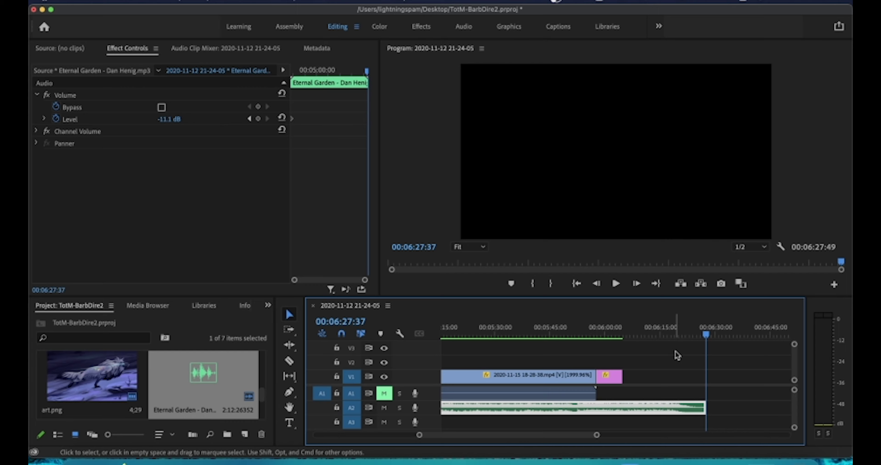
click(598, 334)
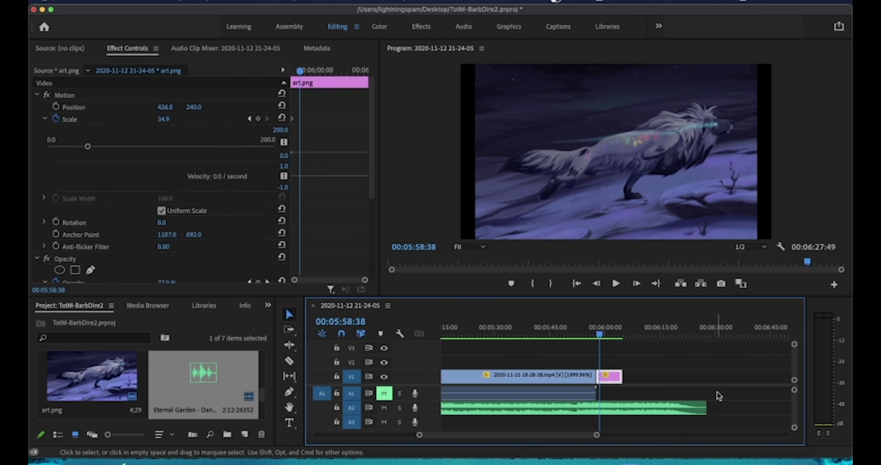
drag(705, 407, 622, 405)
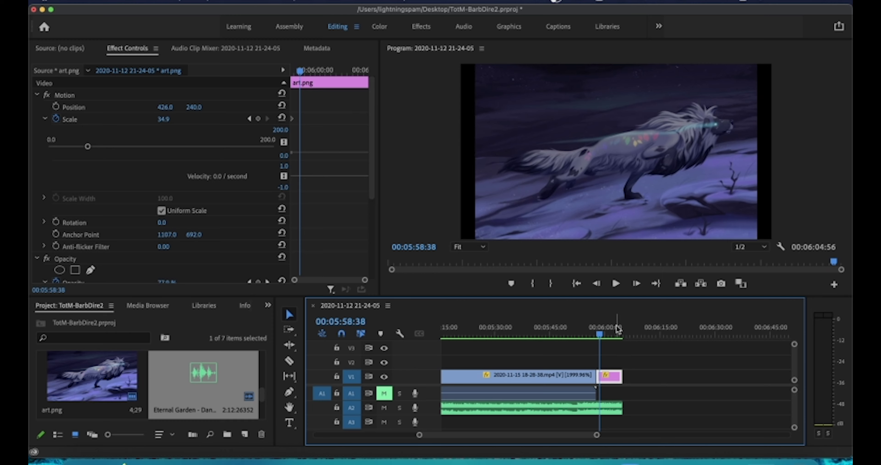
Add a -11.1 dB volume level keyframe to the third Eternal Garden clip at 00:06:02:31, over the final artwork.
drag(601, 335, 564, 328)
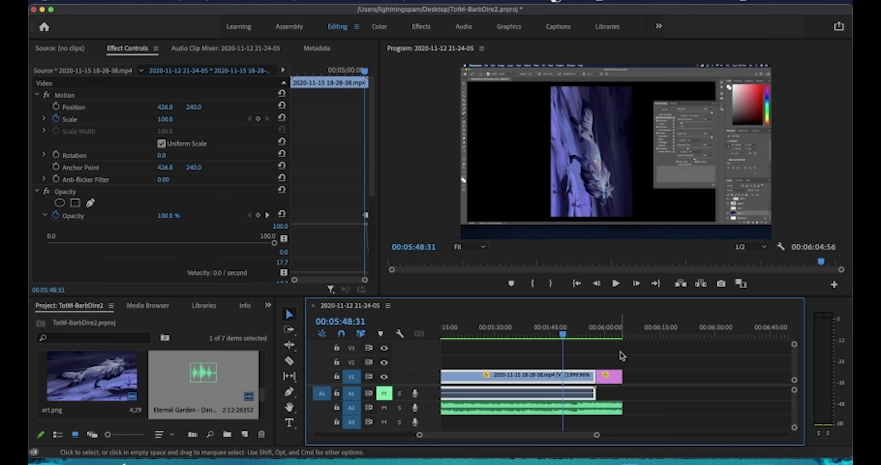
click(601, 418)
click(599, 413)
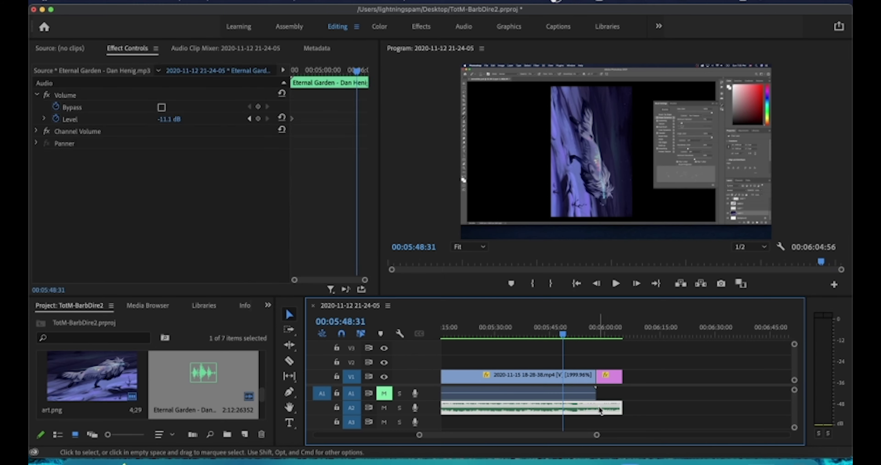
drag(355, 70, 367, 76)
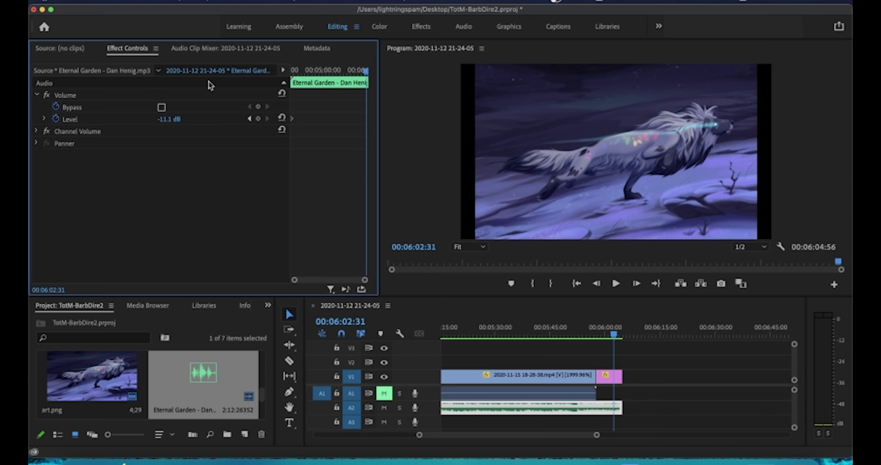
click(258, 119)
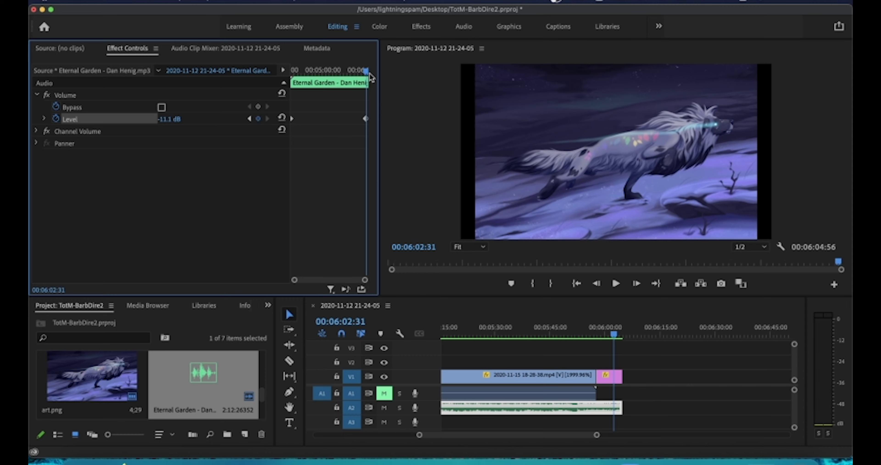
Lower the third Eternal Garden clip's volume level to -∞ at the clip's end, 00:06:04:56.
drag(366, 71, 372, 71)
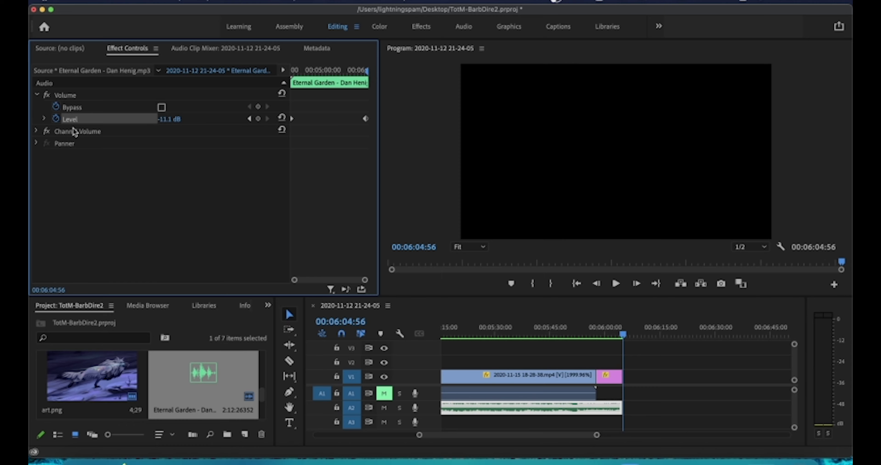
click(45, 119)
drag(128, 146, 31, 140)
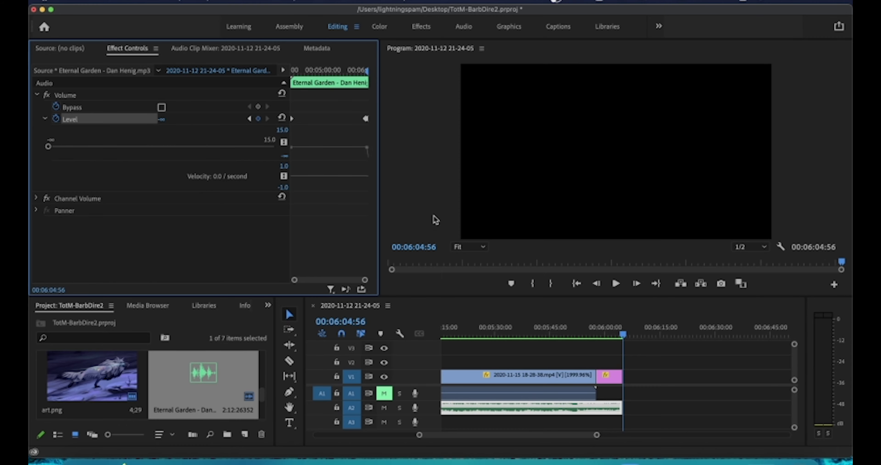
Play the ending from 00:05:58:29 to the end of the sequence to listen to the music's fade-out.
click(611, 335)
drag(611, 335, 602, 336)
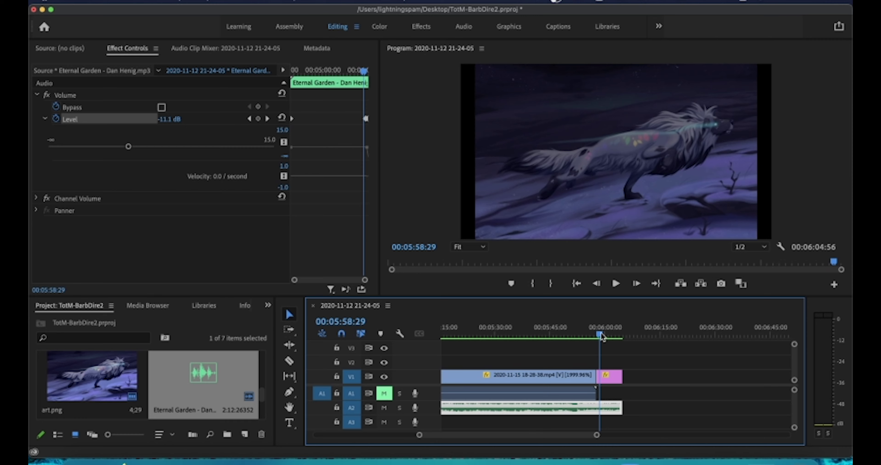
key(XF86AudioRaiseVolume)
key(XF86AudioRaiseVolume)
key(space)
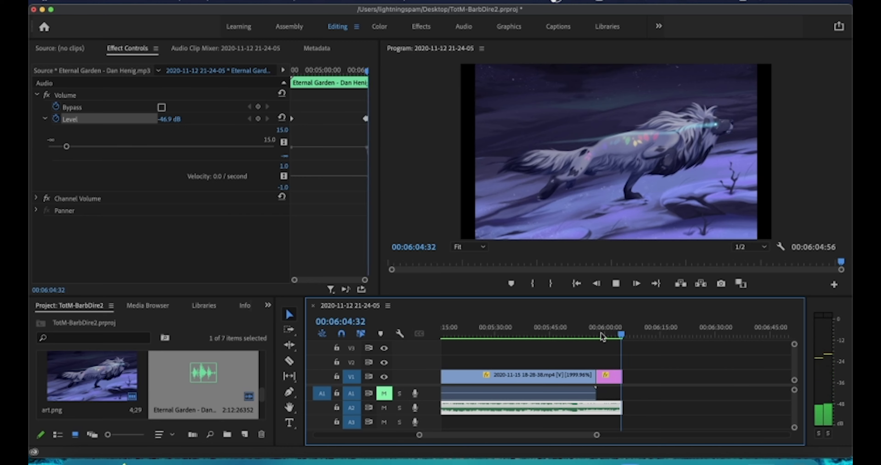
key(XF86AudioLowerVolume)
key(XF86AudioLowerVolume)
key(XF86AudioLowerVolume)
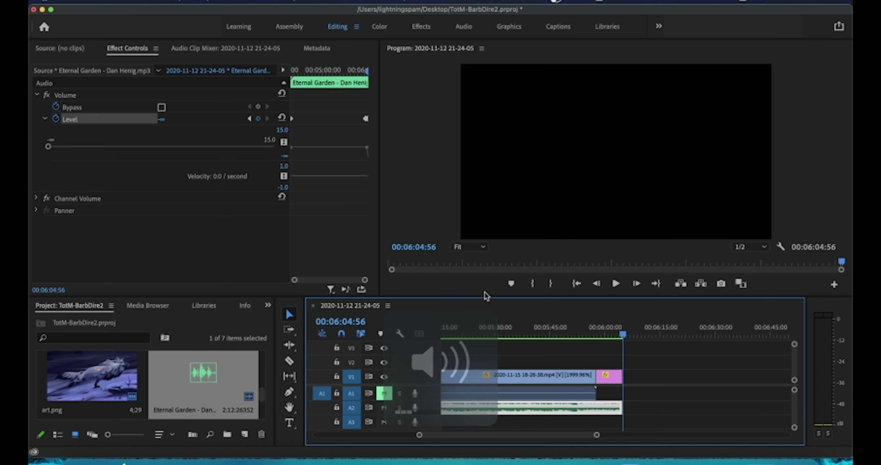
Show the whole sequence in the timeline and save the TotM-BarbDire2 project.
drag(596, 435, 567, 436)
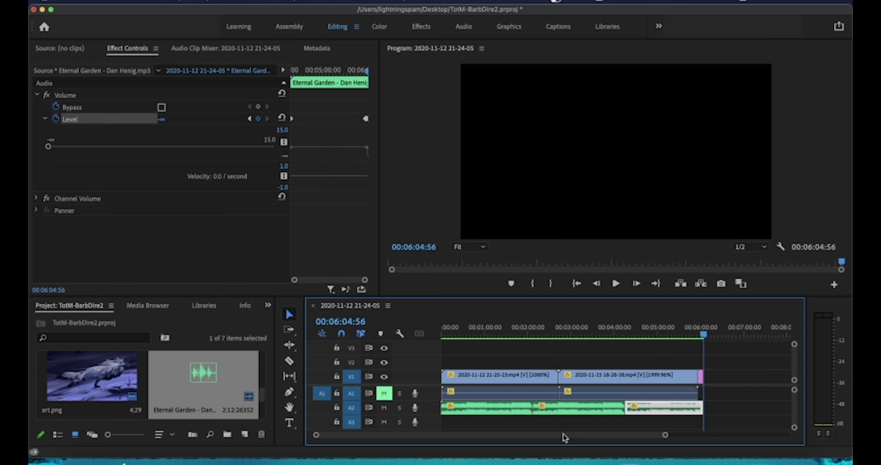
click(520, 330)
drag(521, 328, 441, 326)
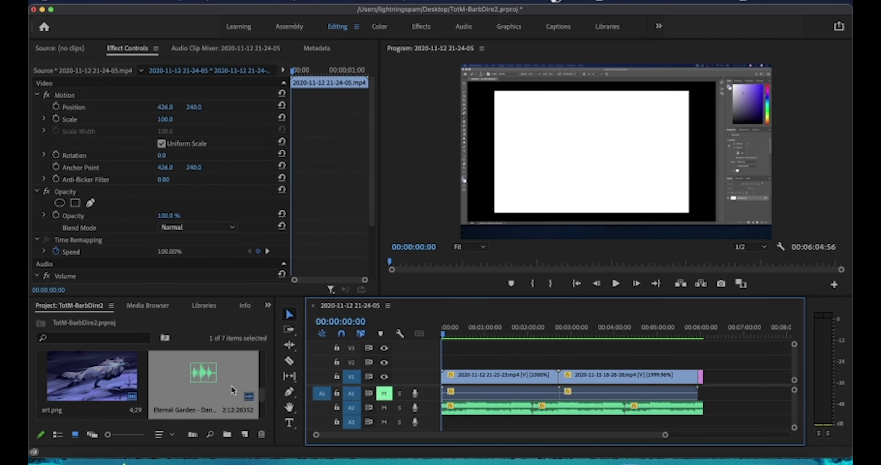
drag(265, 392, 262, 360)
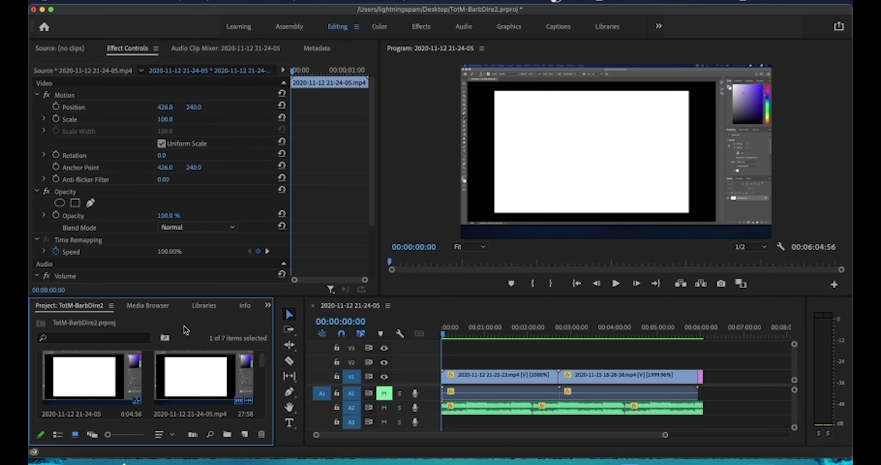
click(546, 392)
click(490, 327)
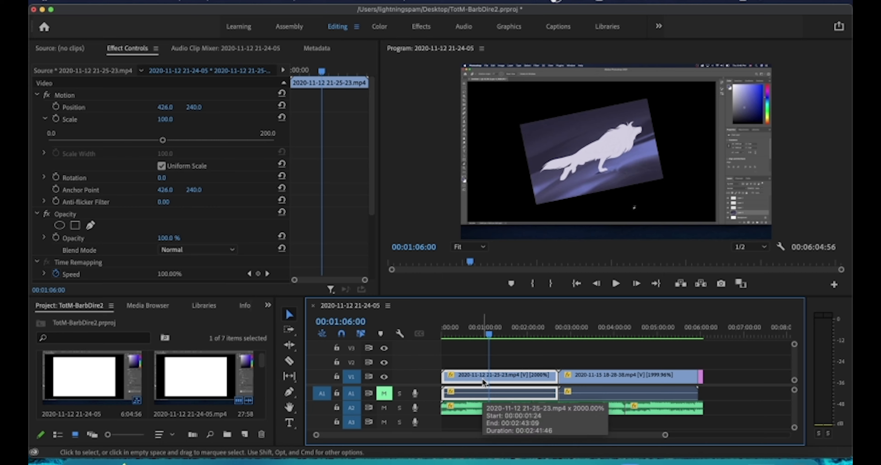
click(133, 3)
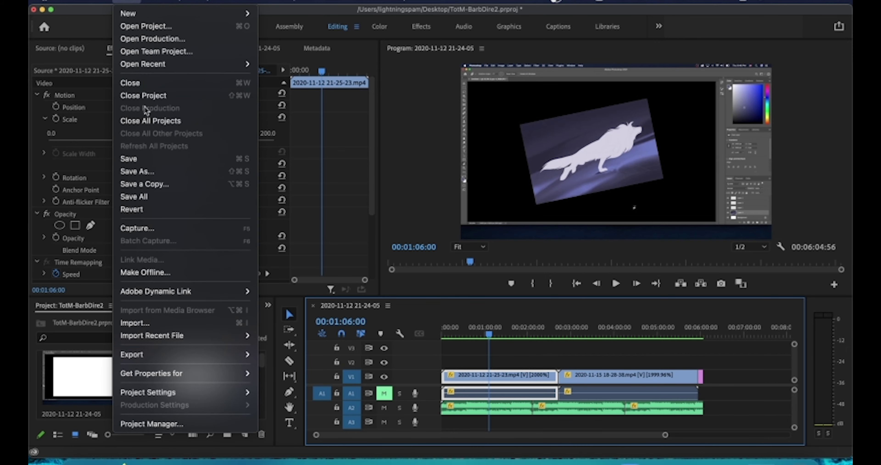
click(139, 158)
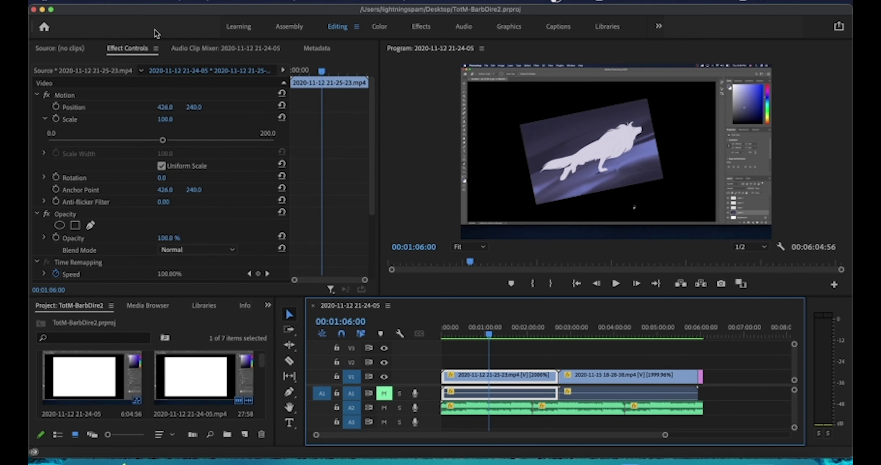
Open the All Day Trip.prproj project from the Desktop and dismiss the request to link its missing media.
click(132, 4)
click(141, 32)
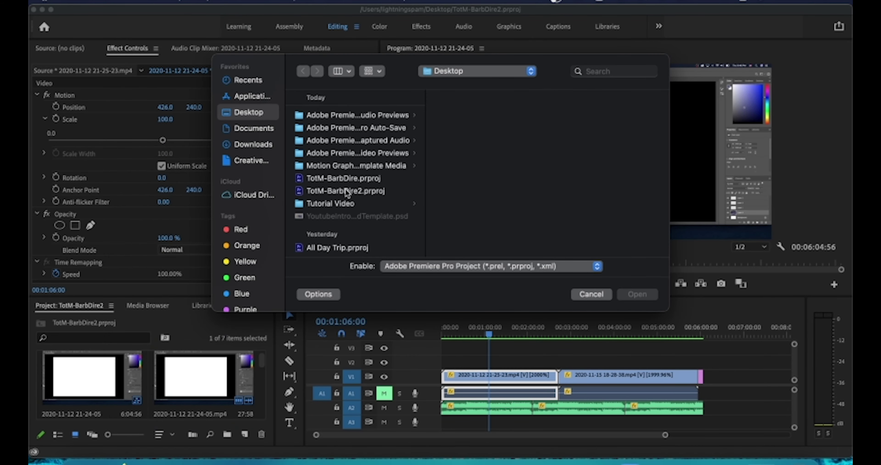
click(333, 233)
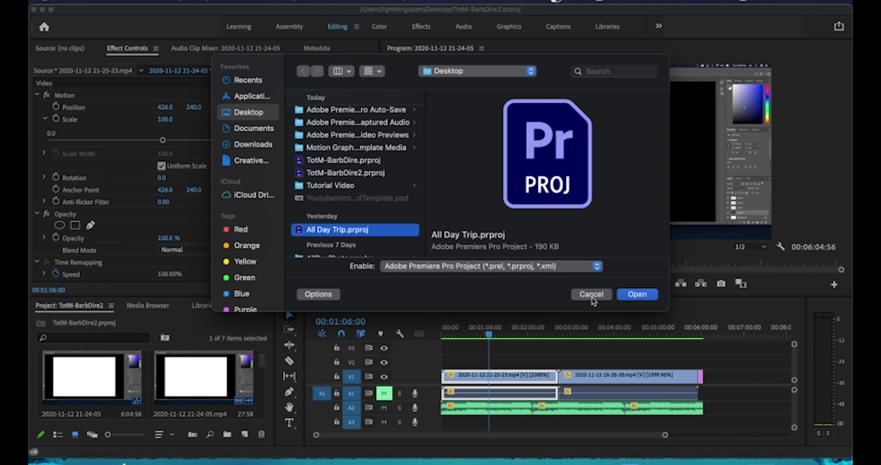
click(635, 296)
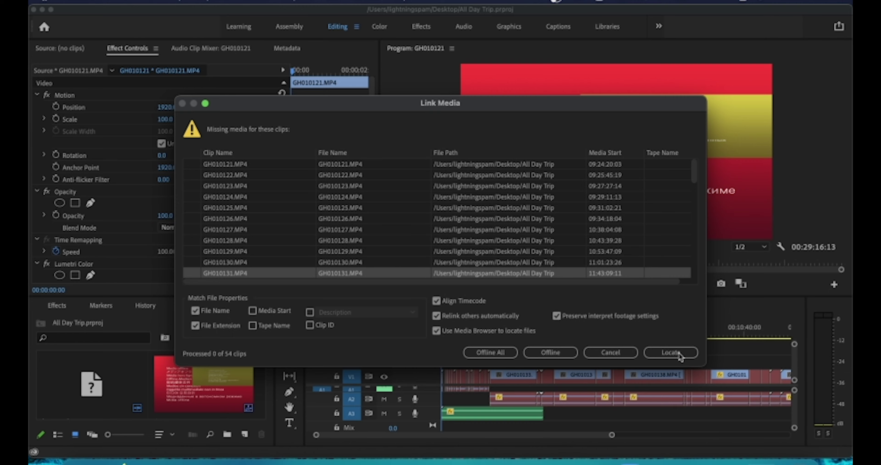
click(602, 352)
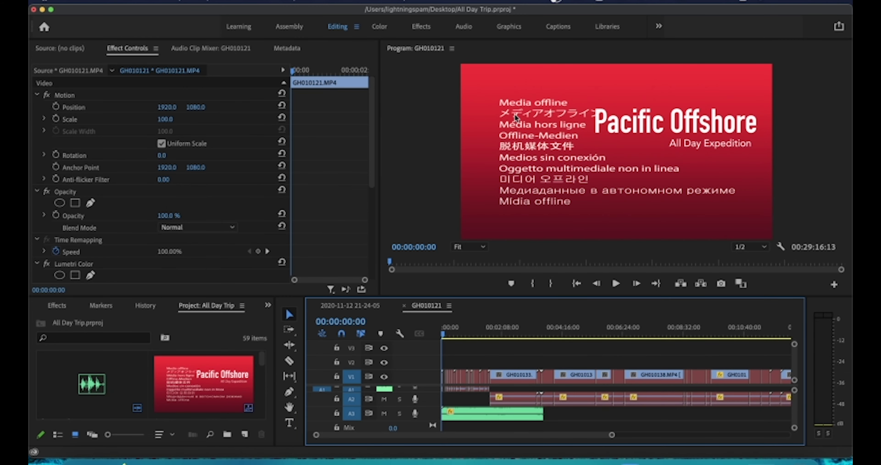
Scrub through the GH010121 sequence to examine its offline clips, ending at 00:08:07:03.
click(567, 330)
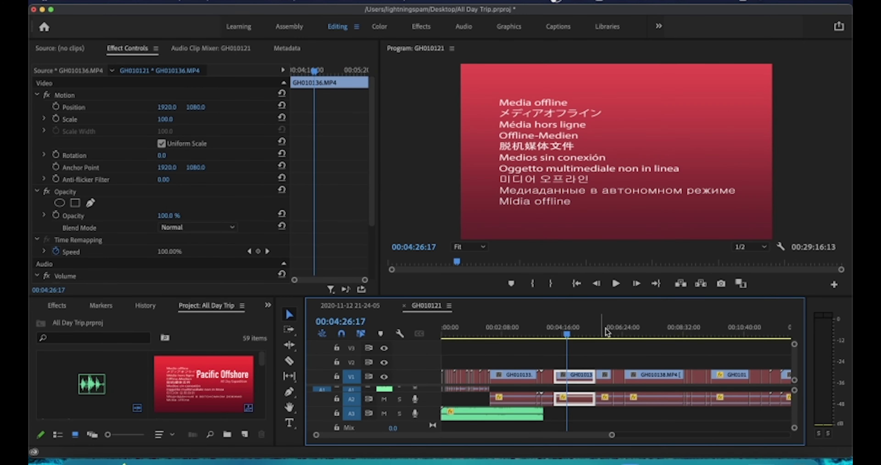
click(478, 330)
key(Home)
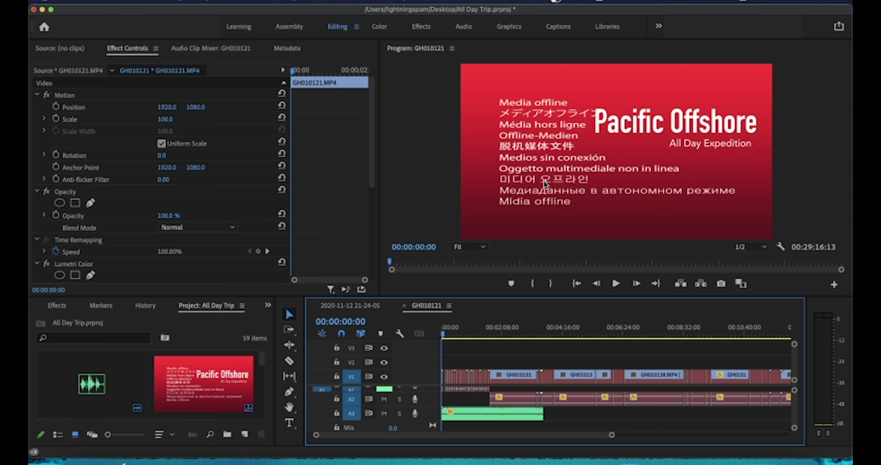
drag(444, 334, 672, 337)
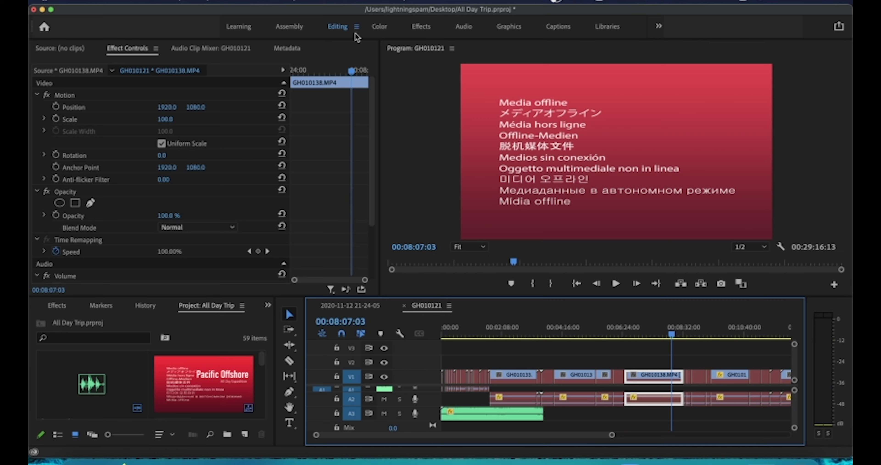